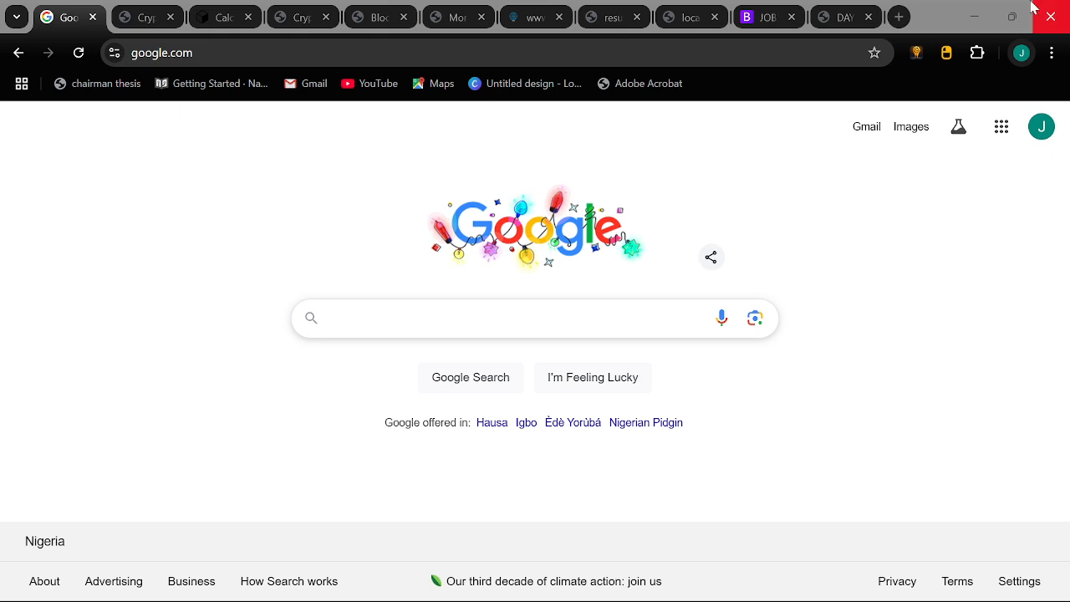
Search Google for "virtual machine"
left_click(967, 15)
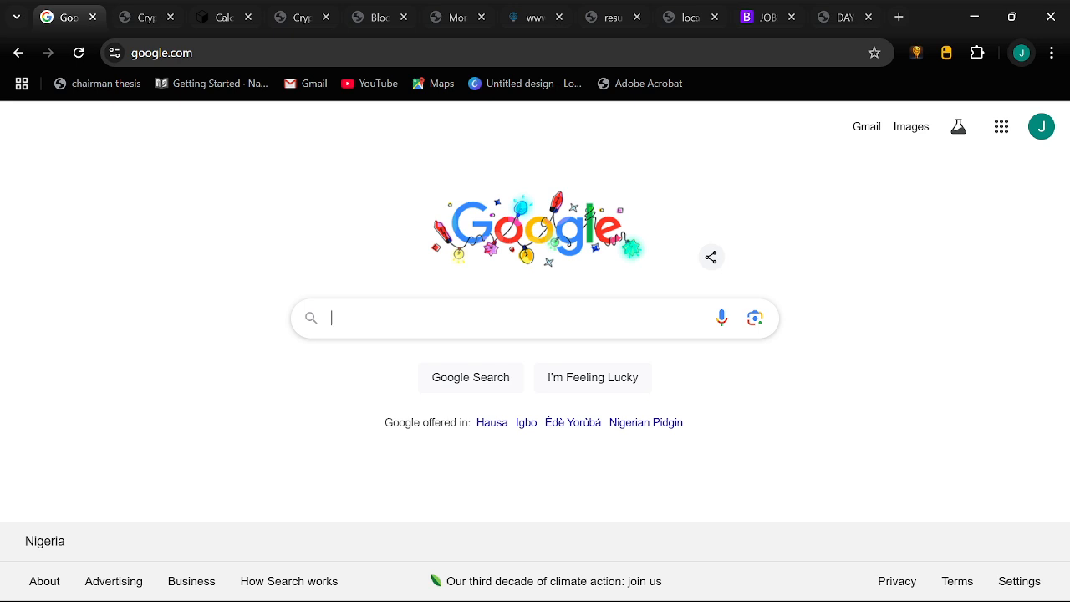
left_click(484, 321)
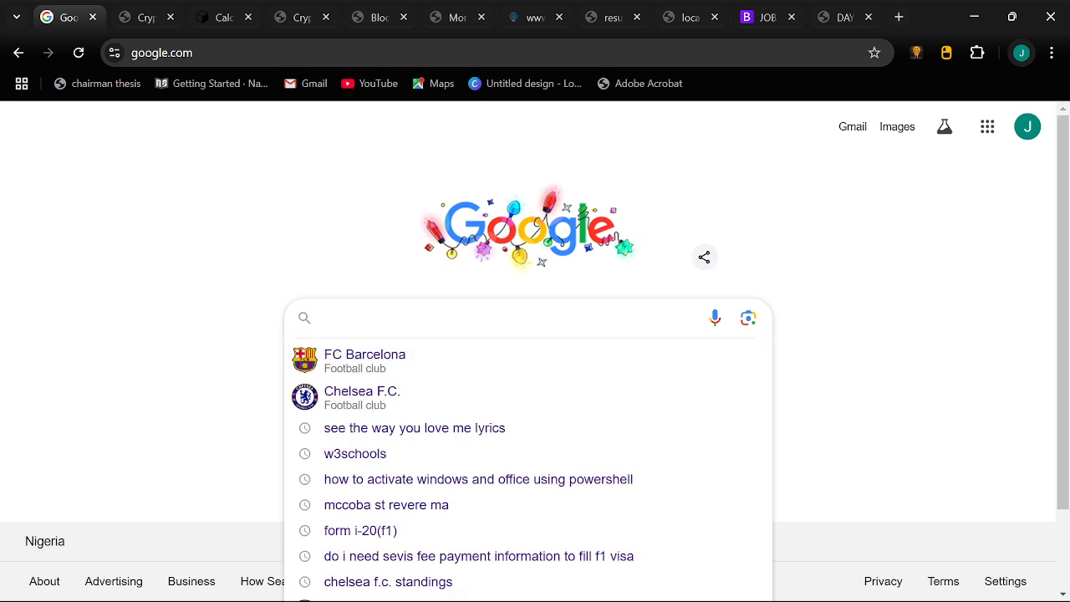
type("vir")
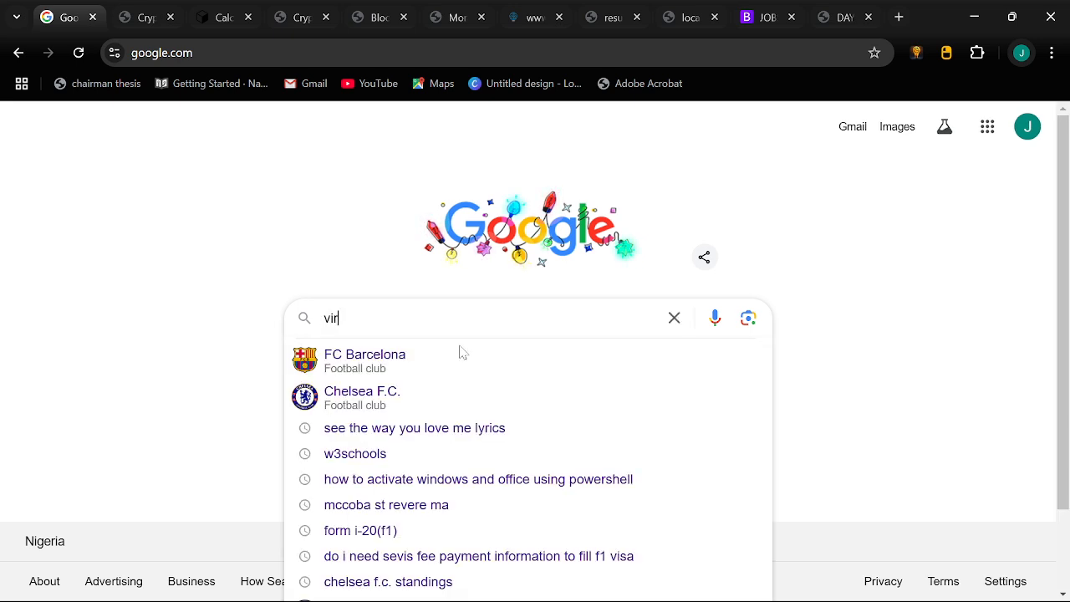
type("tual ma")
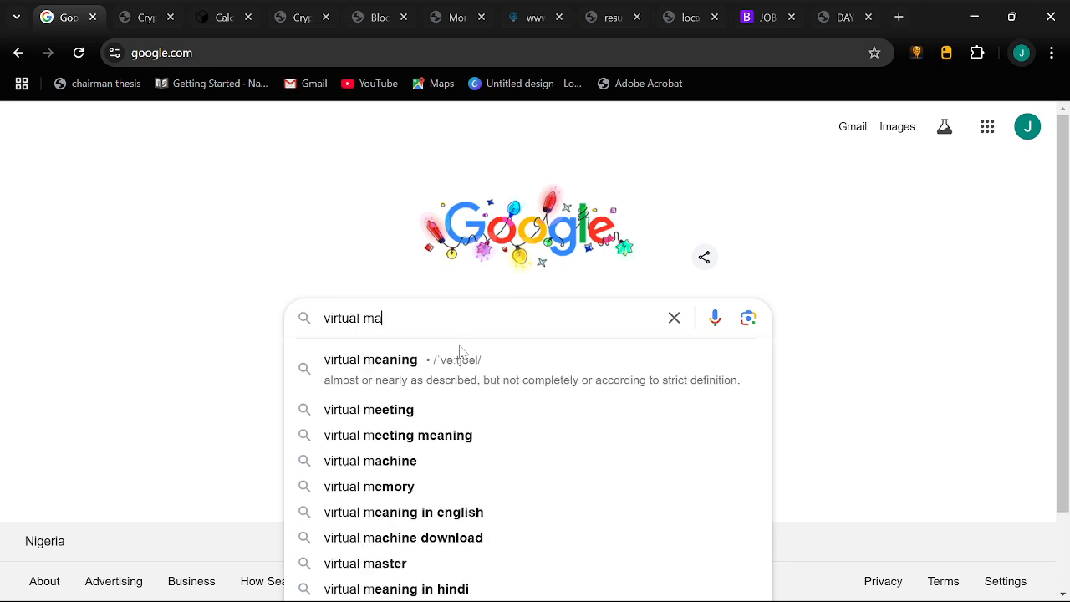
type("chine")
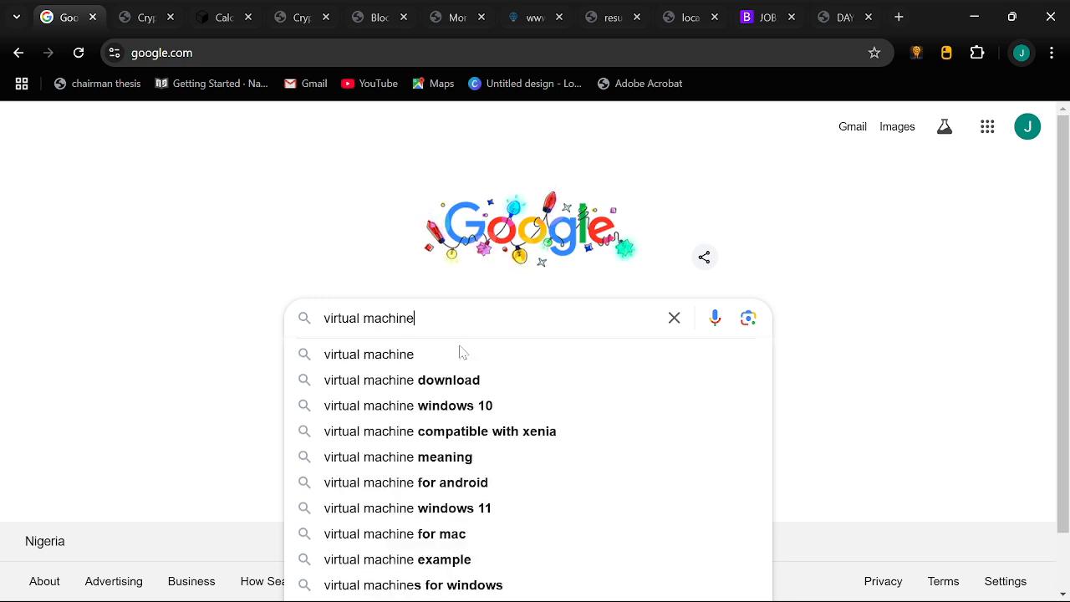
key("Return")
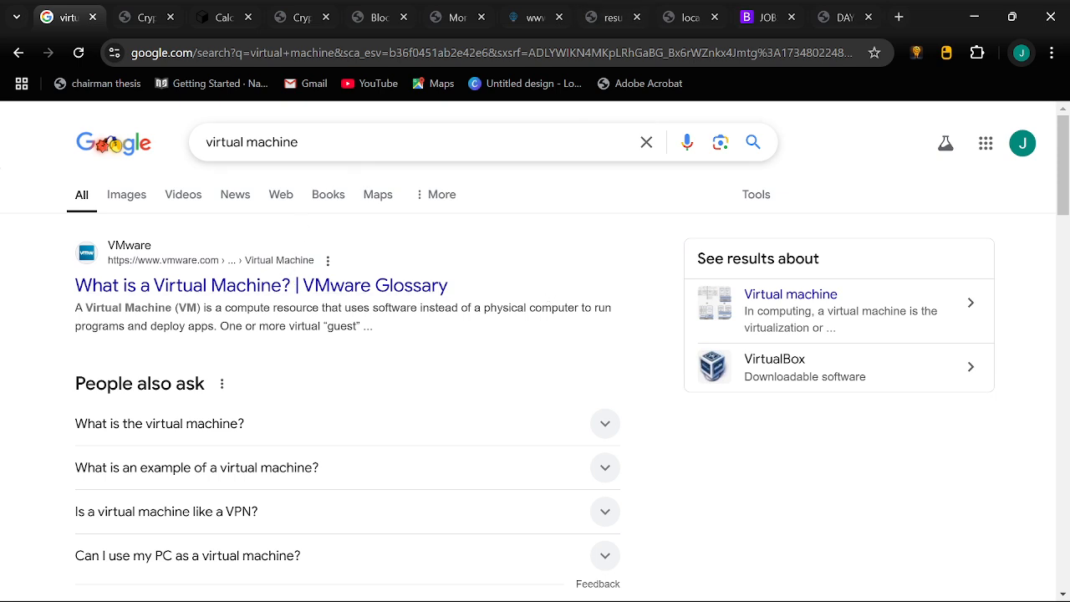
Search Google for "kali linux" and look over the first results
left_click(298, 142)
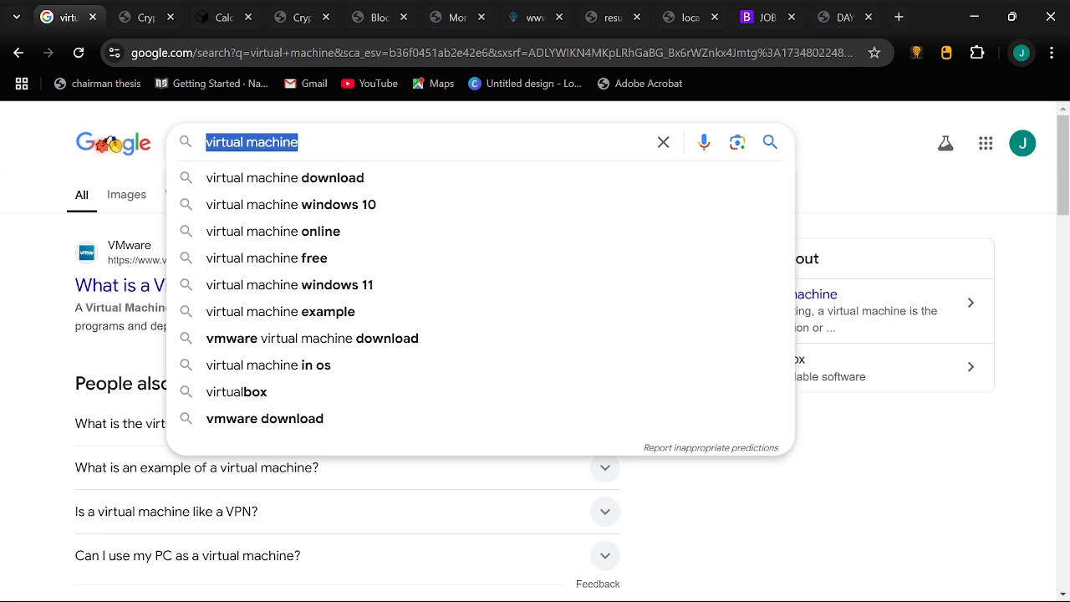
type("kali li")
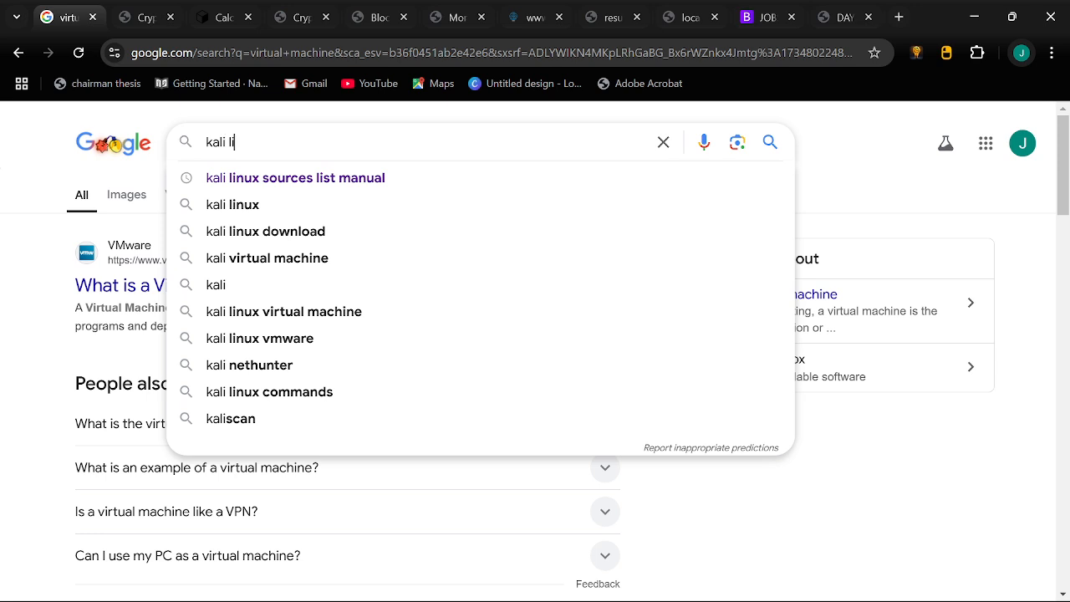
type("nux")
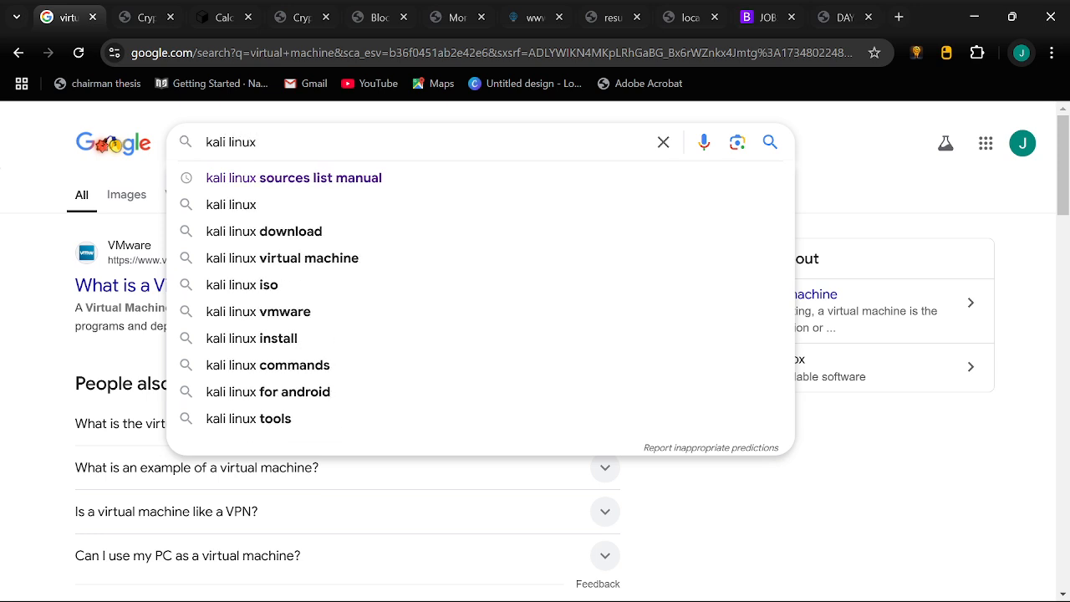
key("Return")
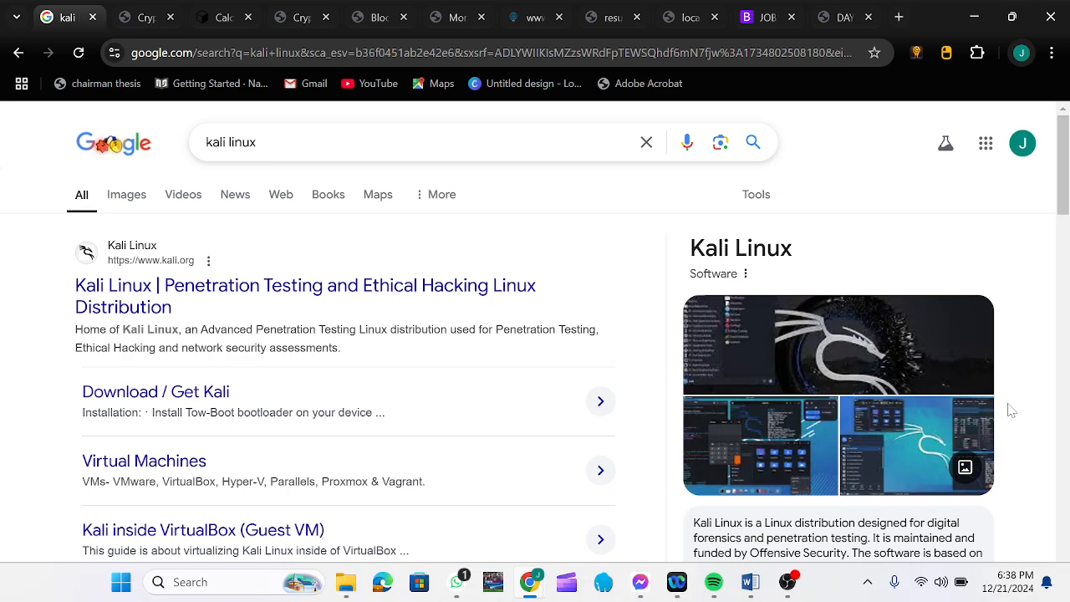
scroll(1069, 385, "down", 1)
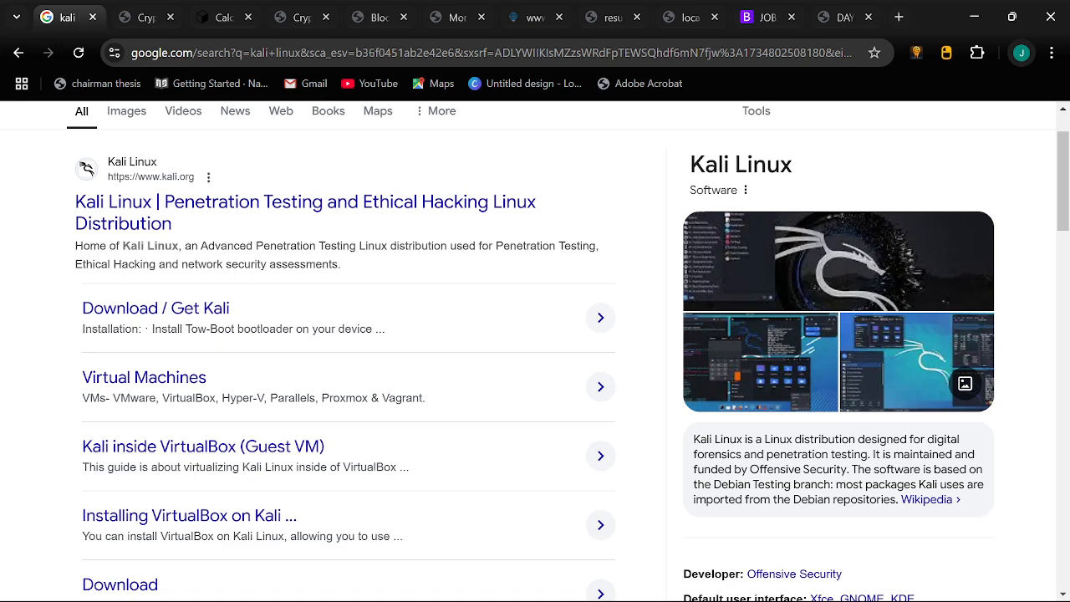
scroll(535, 354, "up", 1)
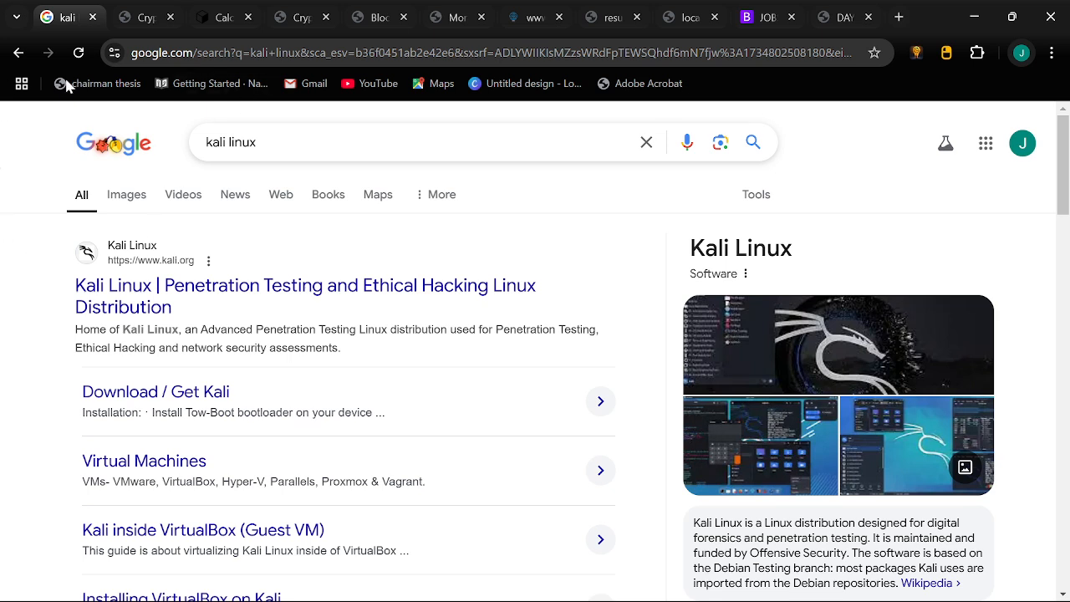
Search Google for "vmware workstation download for windows 11" and open VMware's Desktop Hypervisor Solutions result
triple_click(243, 143)
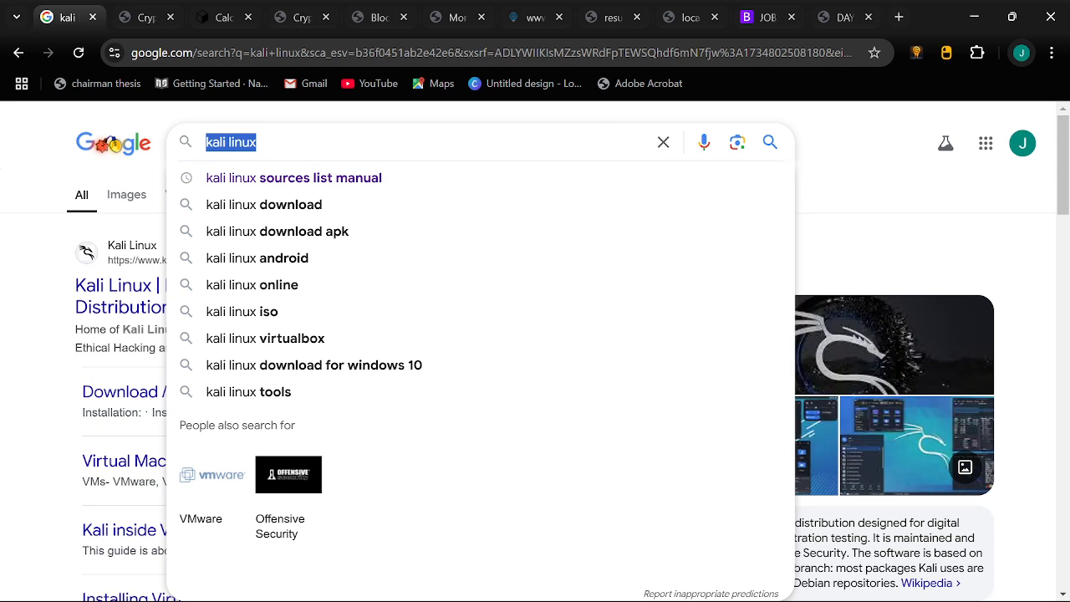
type("vm")
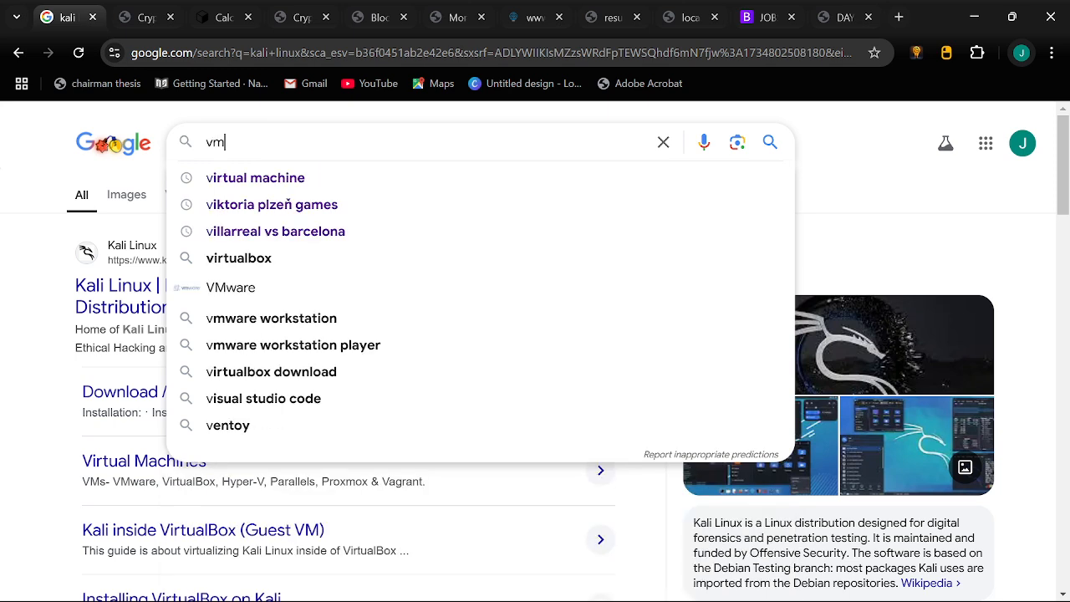
type("ware")
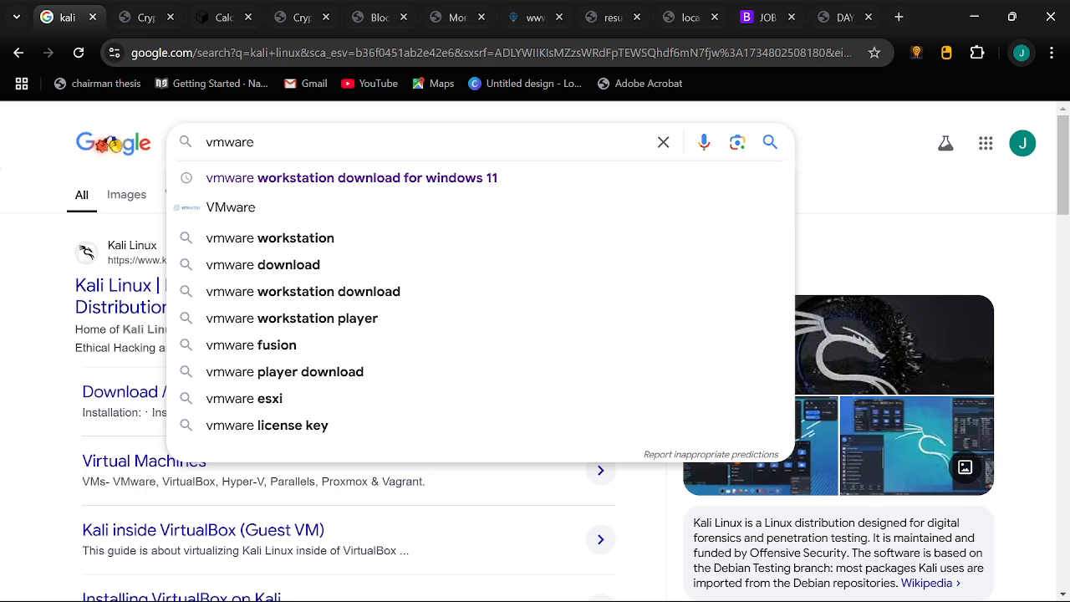
left_click(323, 190)
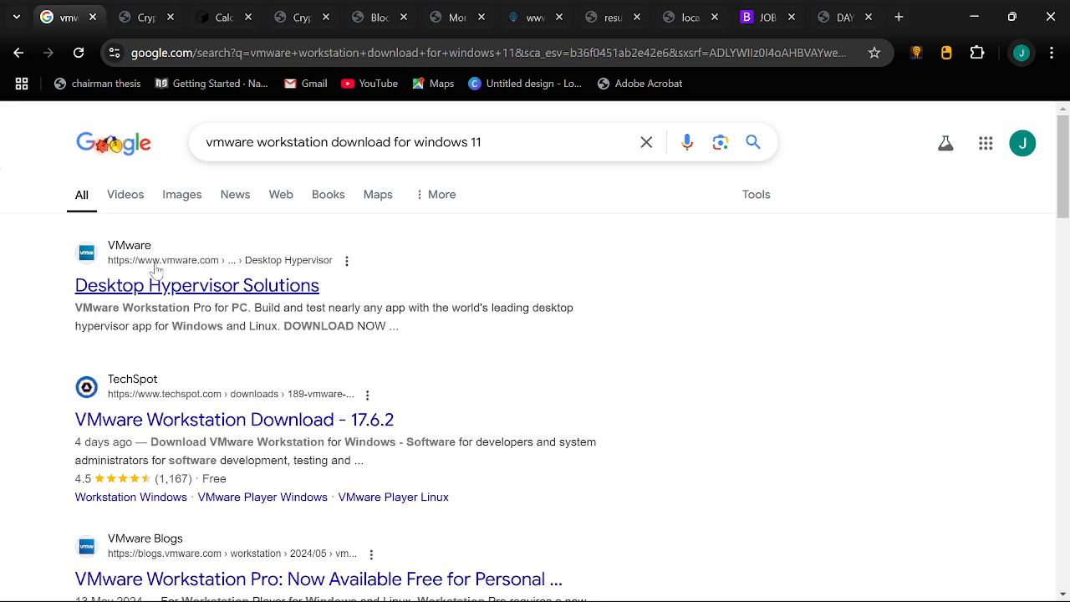
left_click(163, 293)
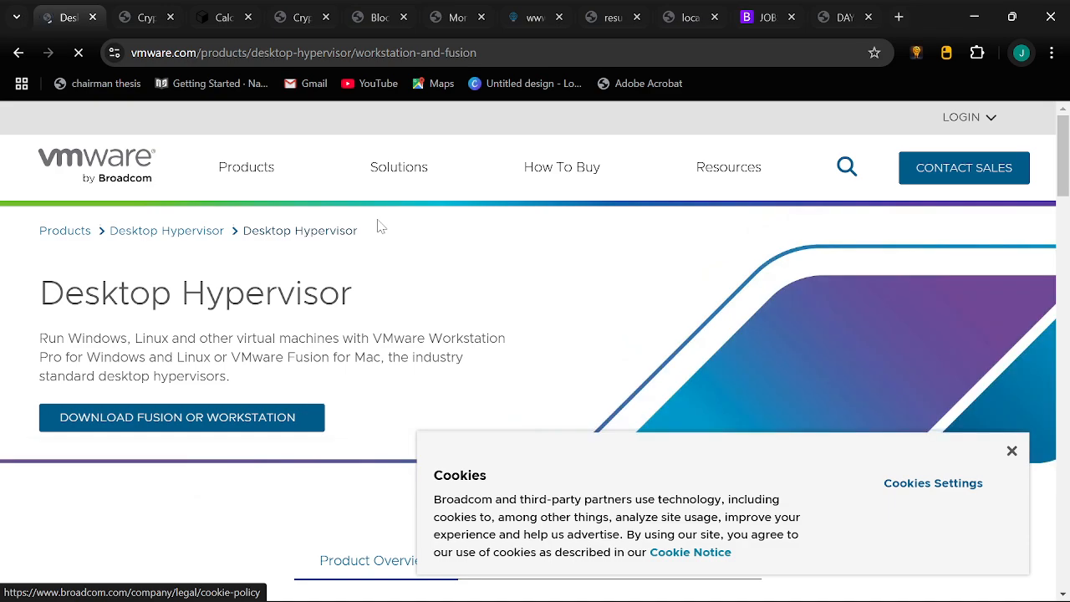
Examine the Desktop Hypervisor page's download options for VMware Fusion Pro and Workstation Pro and the product descriptions
scroll(381, 226, "down", 6)
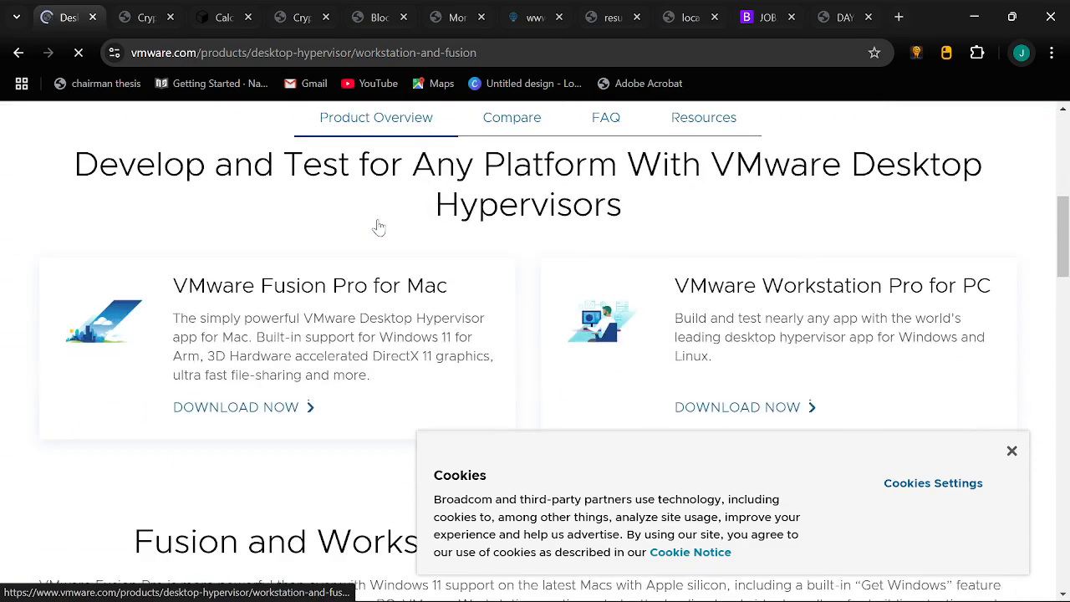
scroll(378, 226, "up", 2)
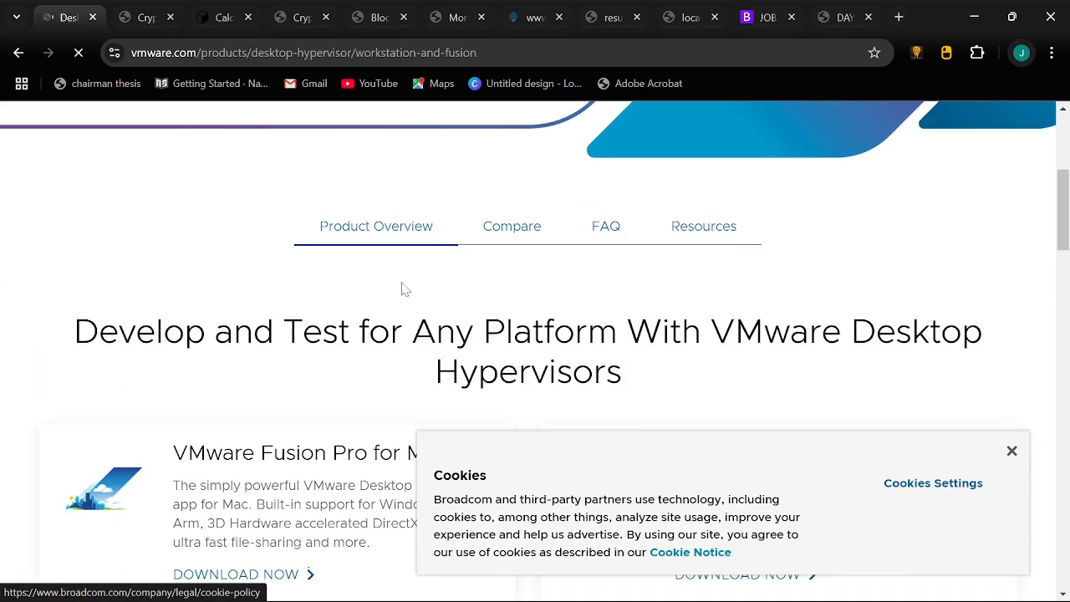
scroll(402, 289, "down", 3)
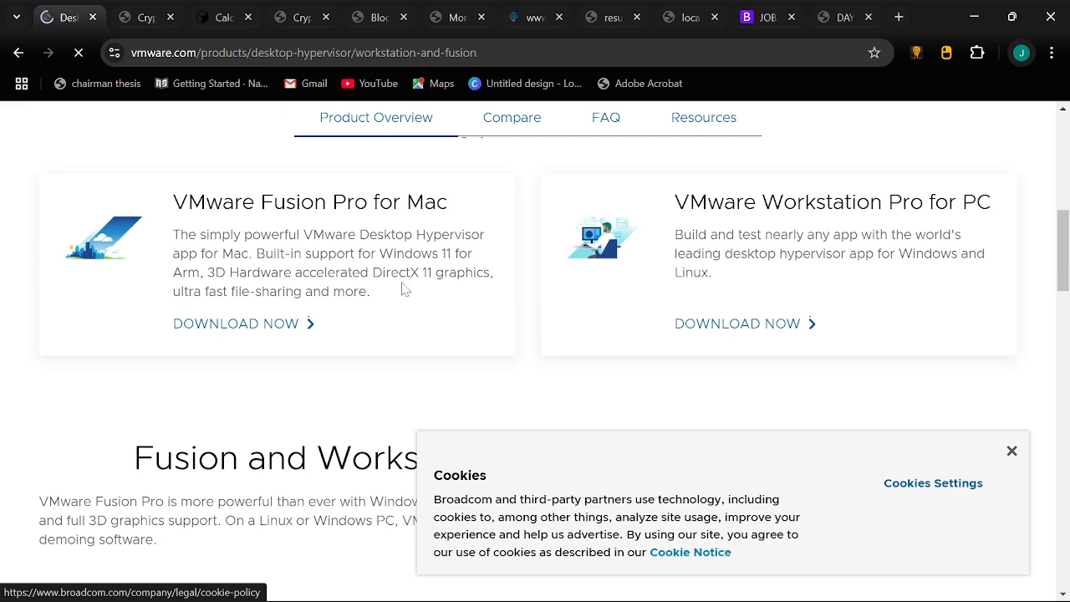
scroll(403, 289, "up", 1)
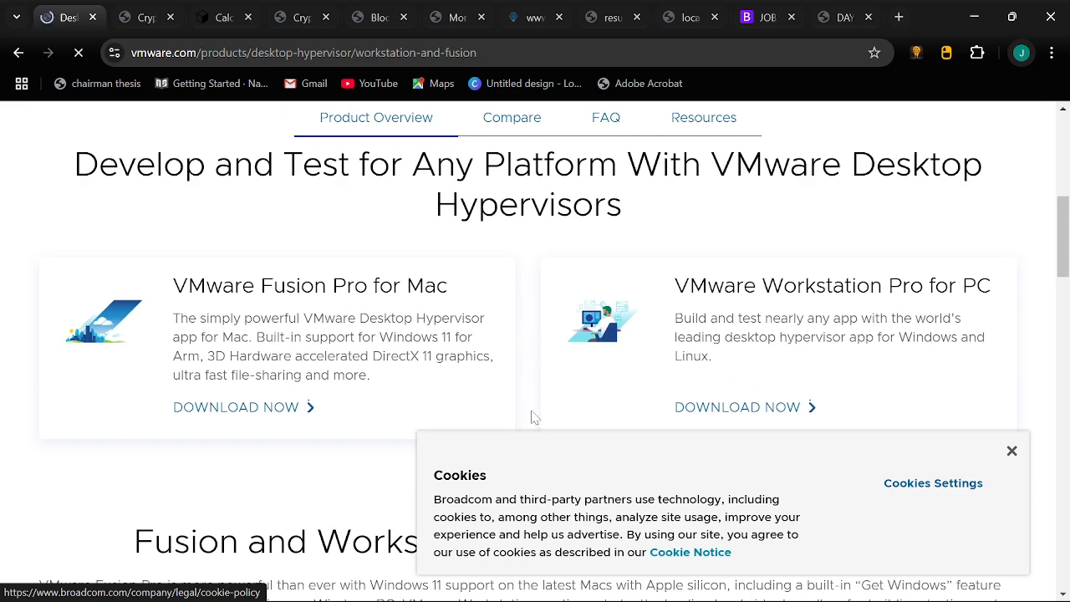
scroll(566, 425, "down", 2)
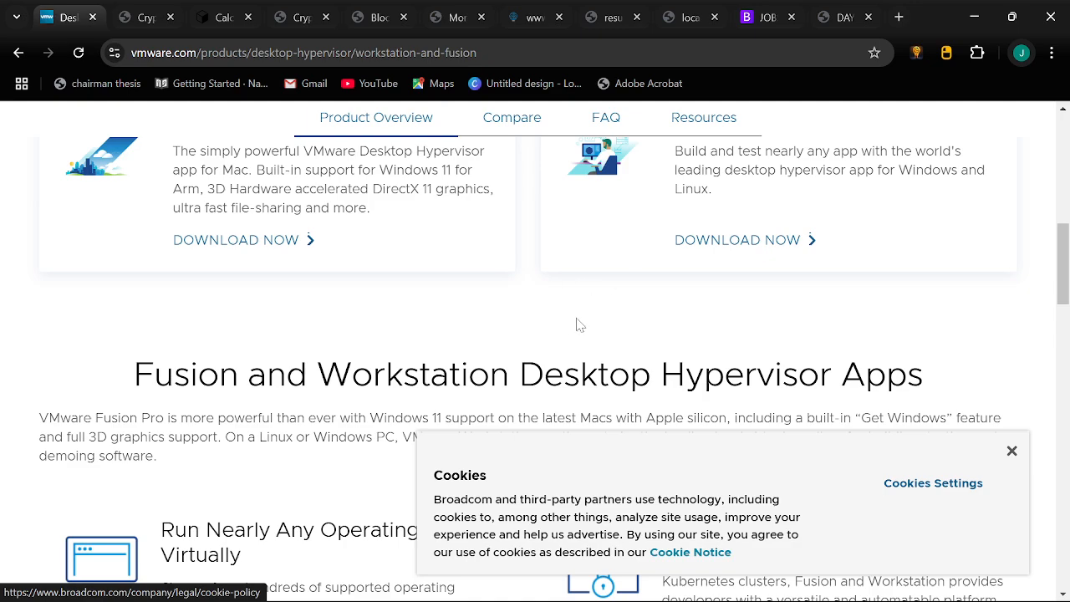
scroll(581, 324, "up", 4)
scroll(578, 327, "down", 5)
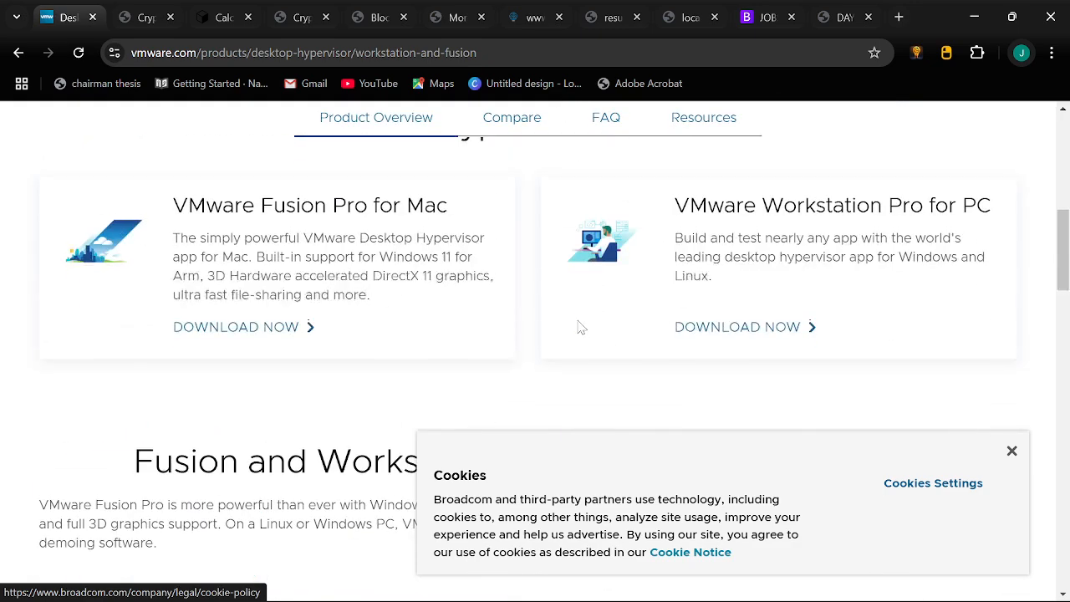
scroll(578, 327, "up", 1)
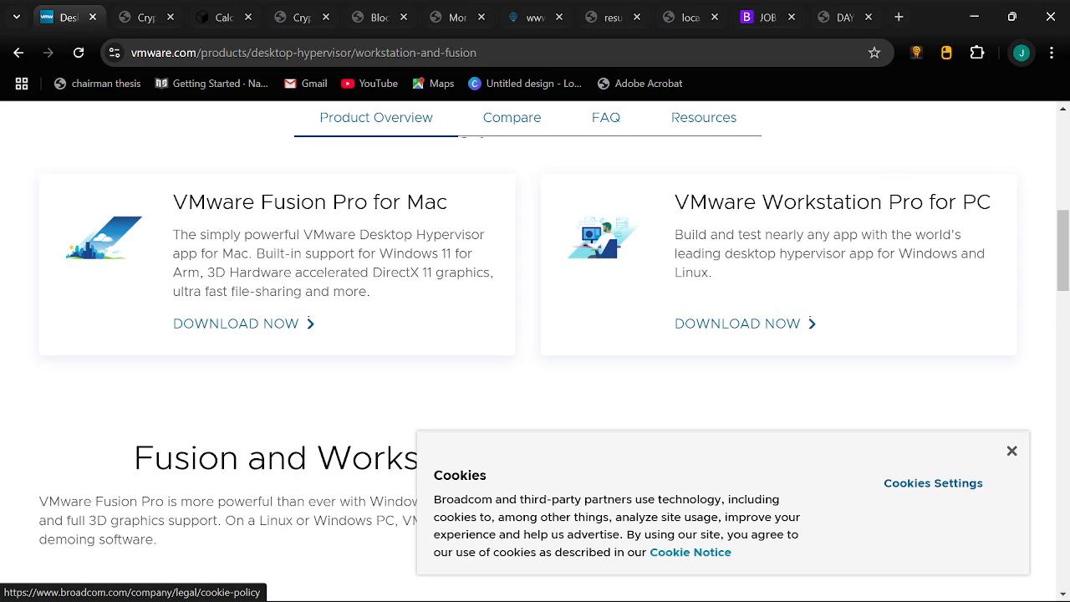
scroll(802, 299, "down", 1)
scroll(801, 299, "up", 2)
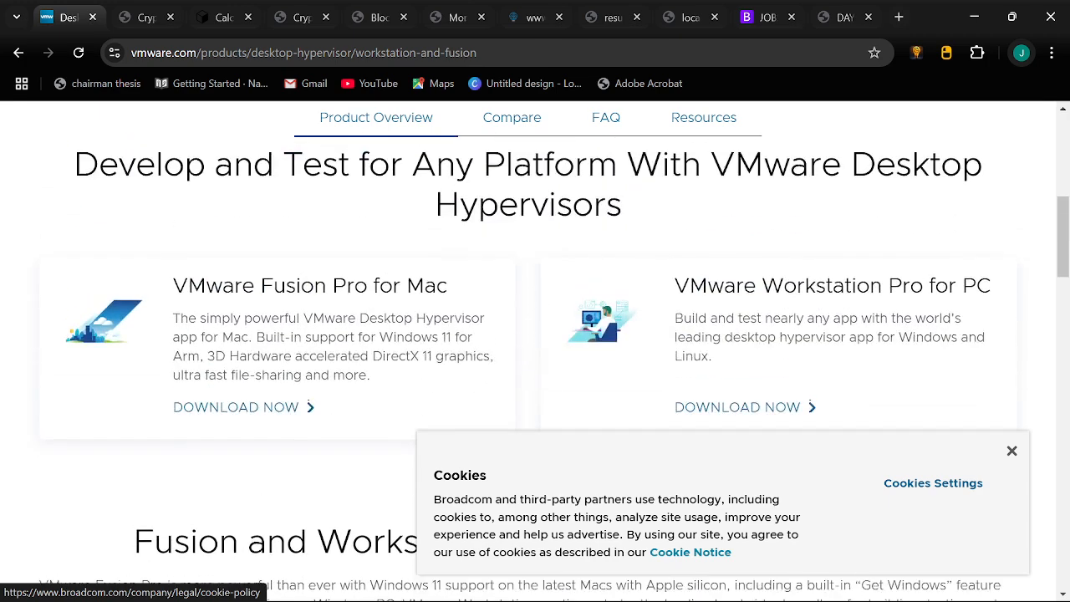
scroll(794, 287, "up", 5)
scroll(794, 286, "down", 10)
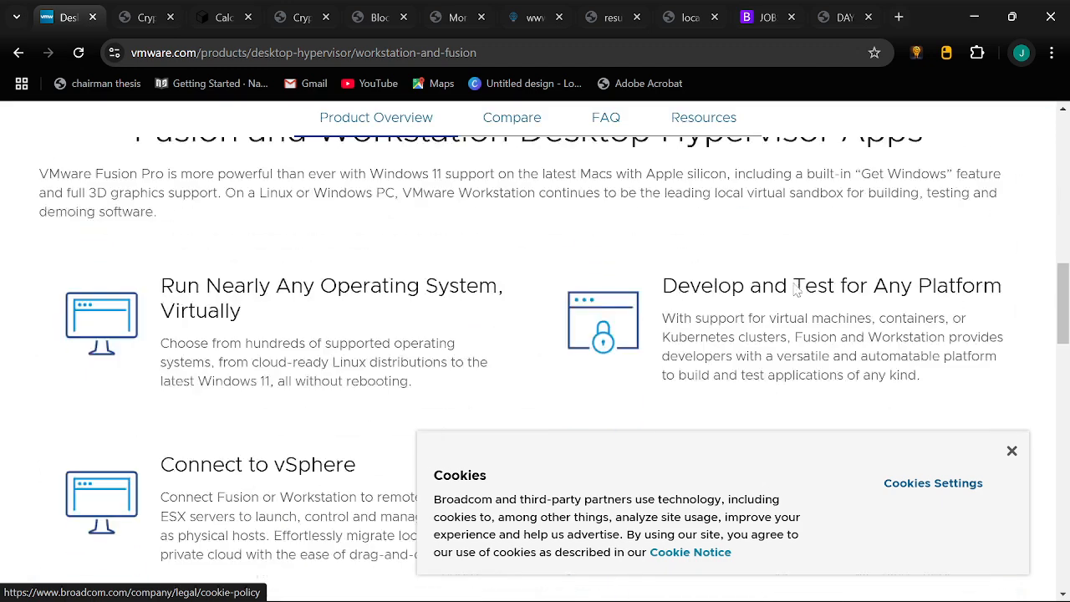
scroll(797, 288, "up", 4)
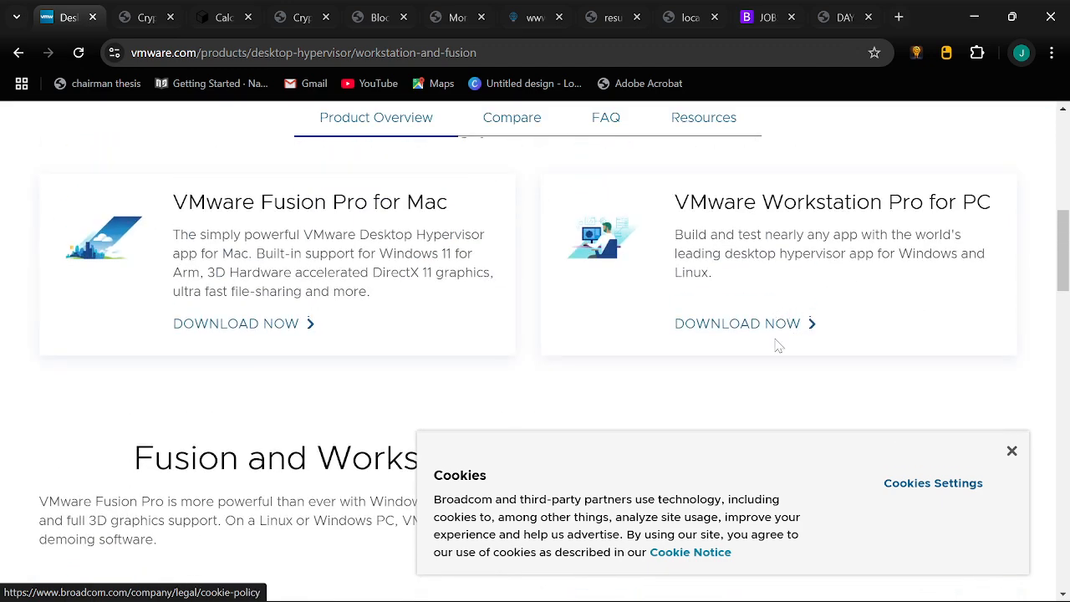
Open the download link for VMware Workstation Pro for PC and look over the Broadcom customer sign-in page
left_click(773, 330)
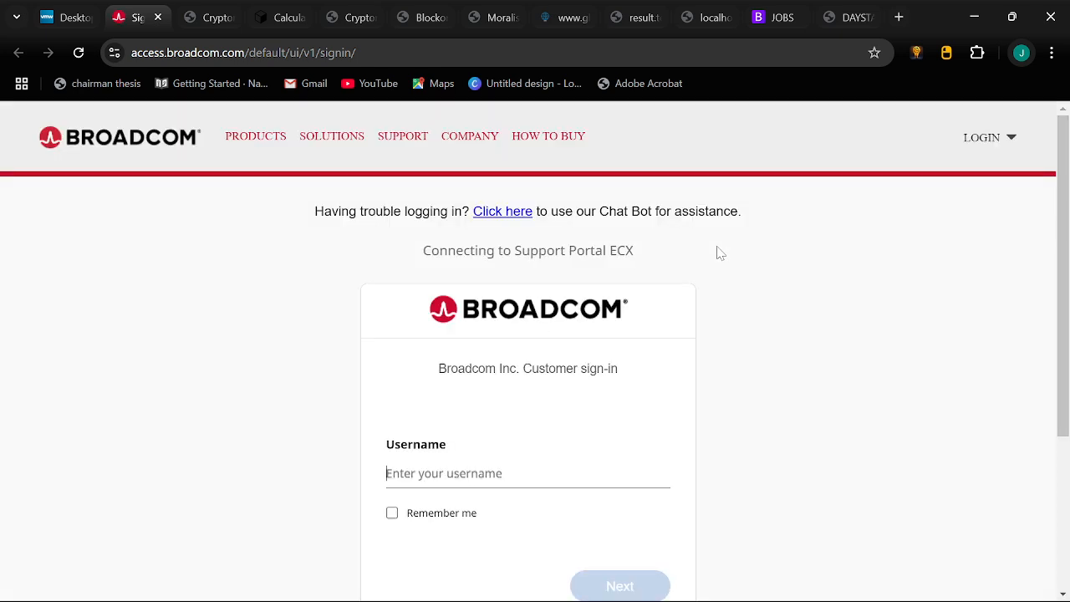
scroll(721, 252, "down", 3)
scroll(721, 253, "up", 3)
scroll(527, 289, "down", 1)
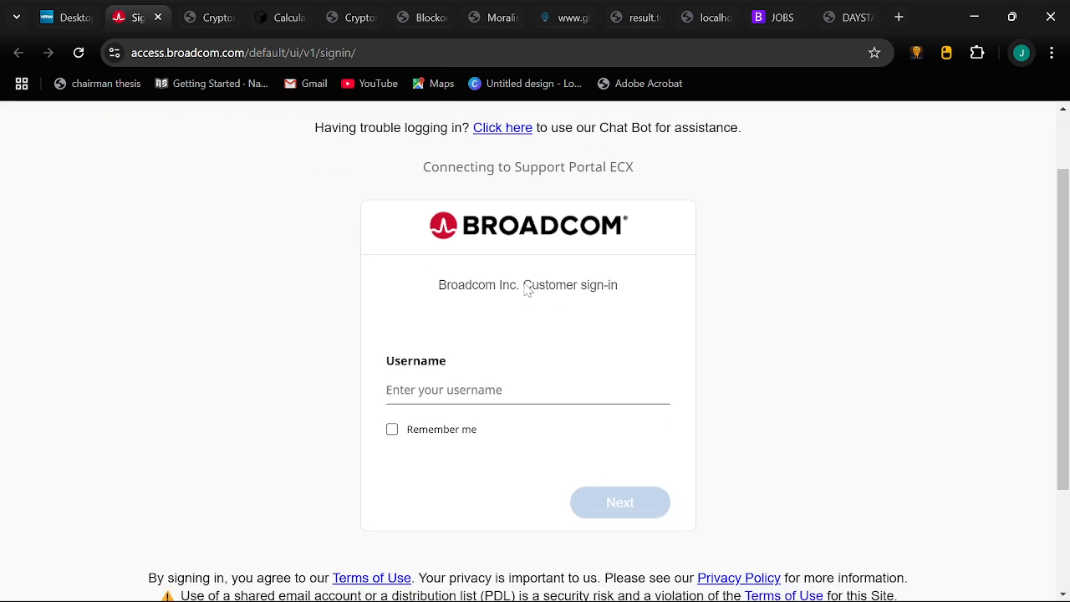
scroll(527, 290, "down", 1)
scroll(528, 290, "down", 1)
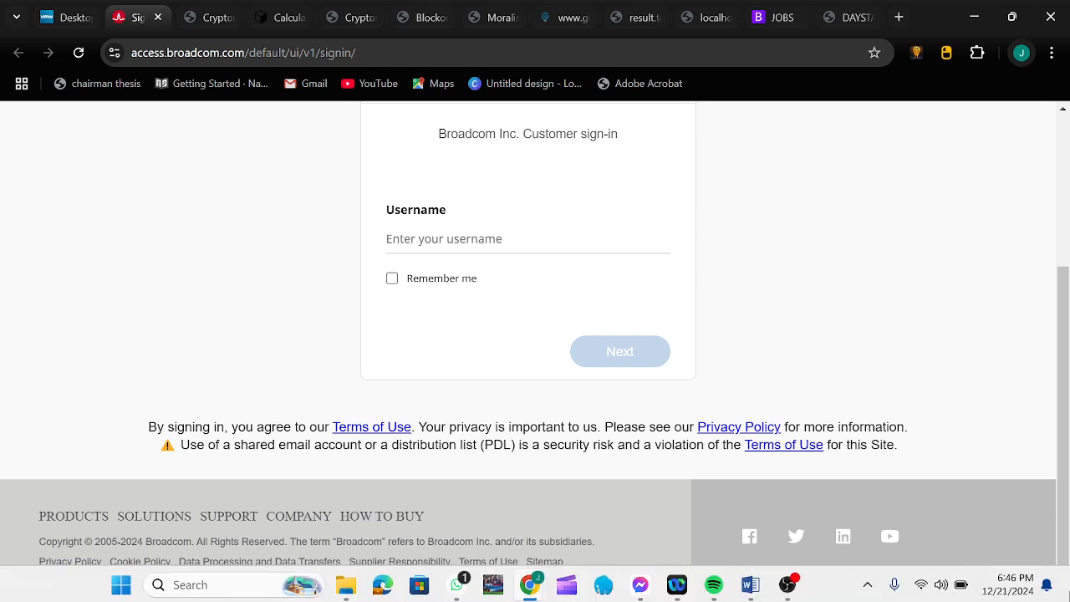
scroll(985, 488, "up", 3)
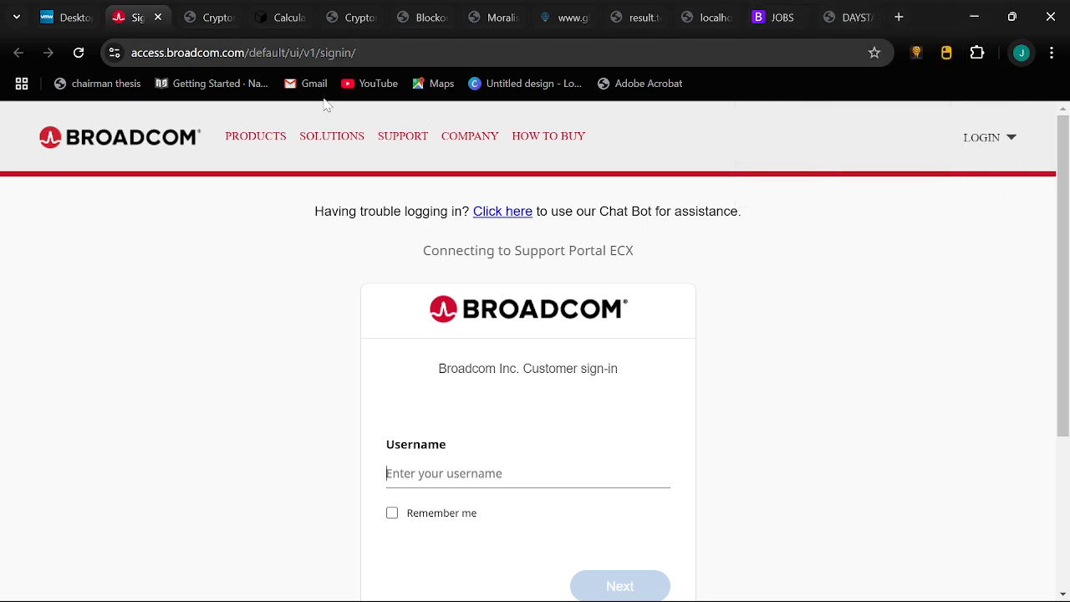
Close the Broadcom sign-in page and return to the VMware Desktop Hypervisor page
left_click(60, 21)
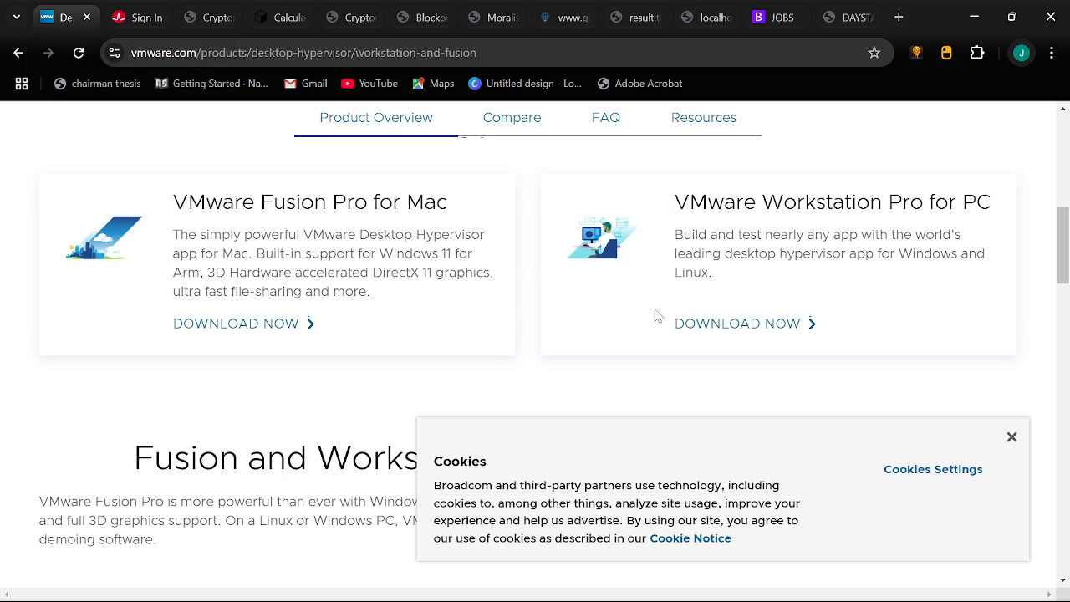
right_click(148, 30)
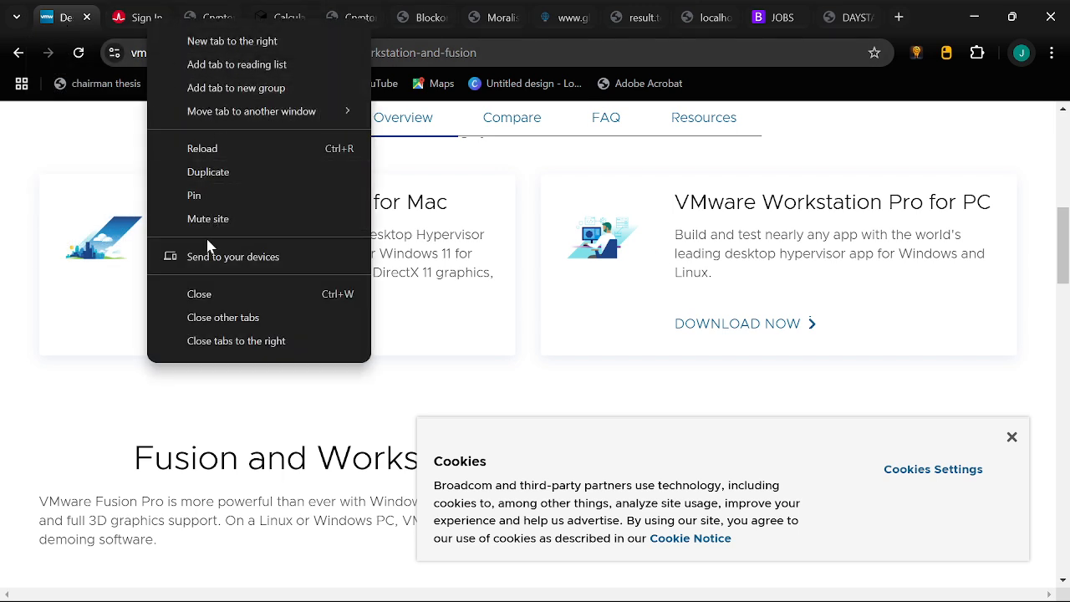
left_click(215, 294)
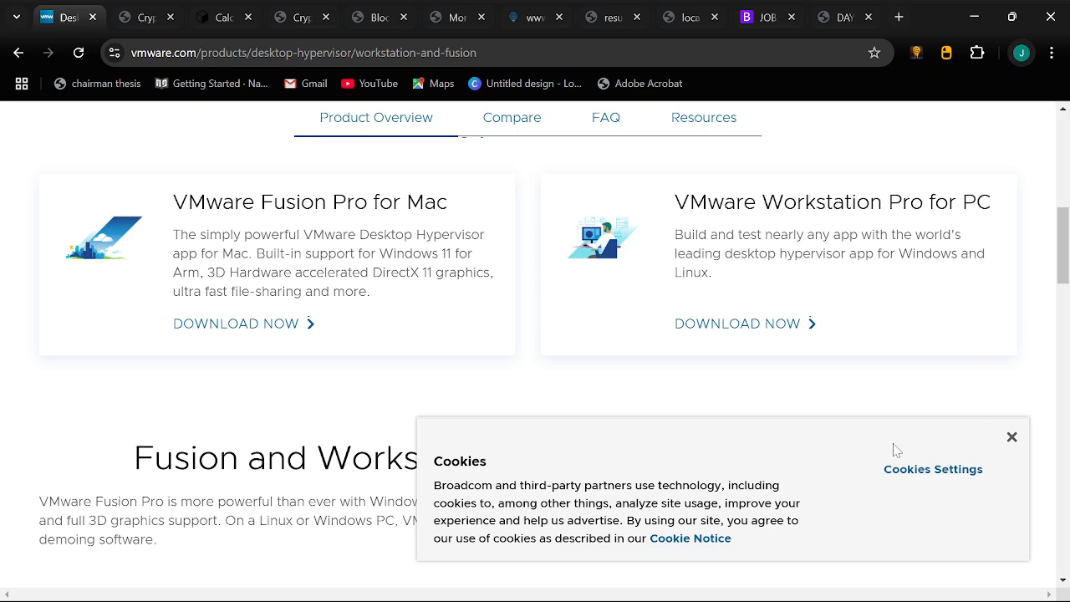
scroll(895, 449, "up", 1)
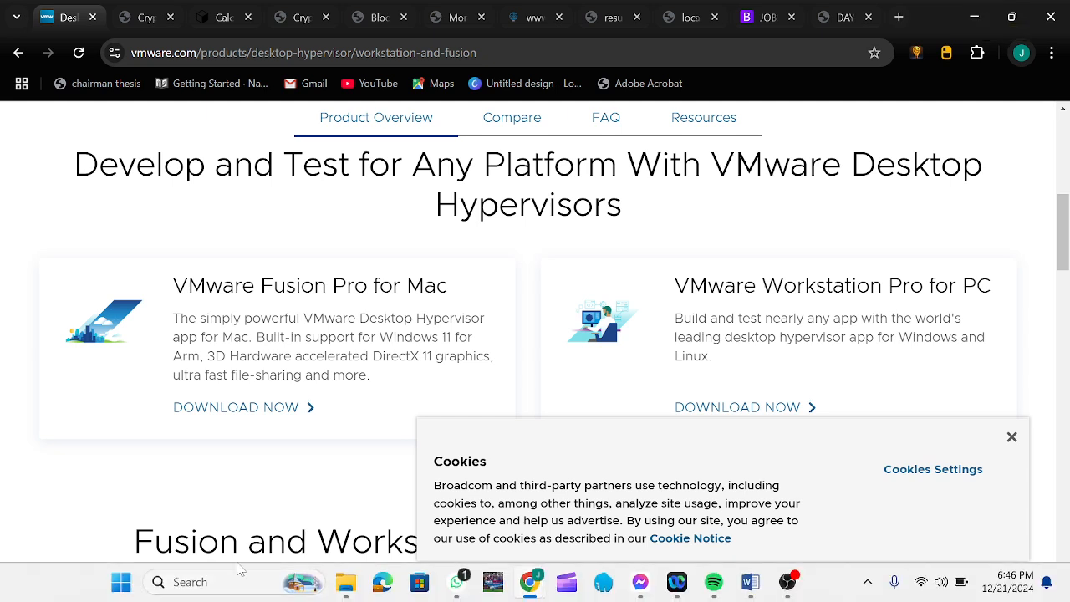
Switch to File Explorer and try to run VMware-workstation-full-15.5.5-16285975 from the vmware keys folder inside Downloads\CyberWatch
mouse_move(358, 585)
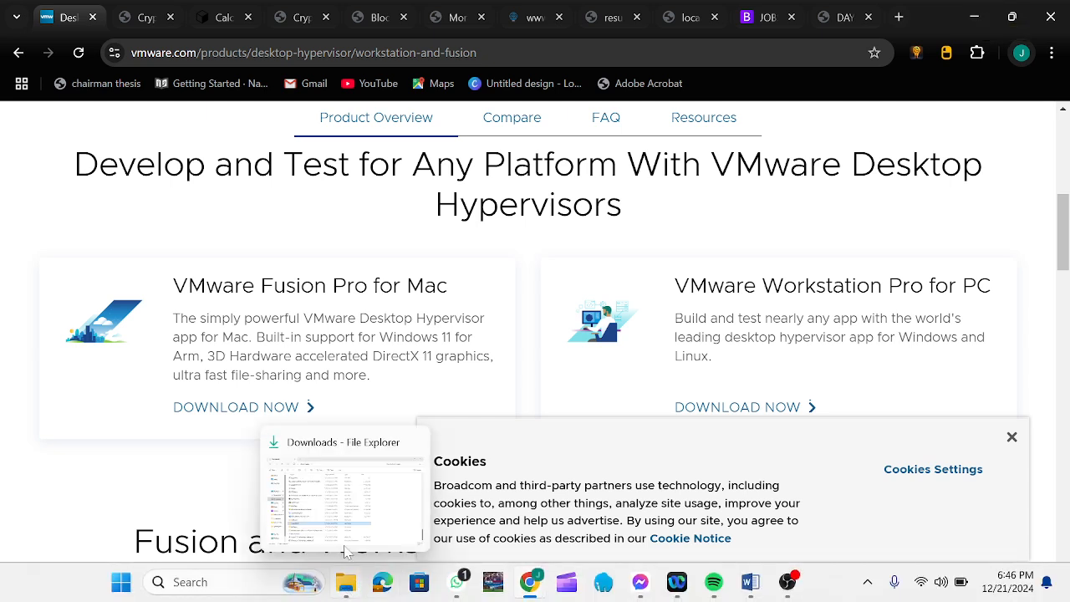
left_click(349, 552)
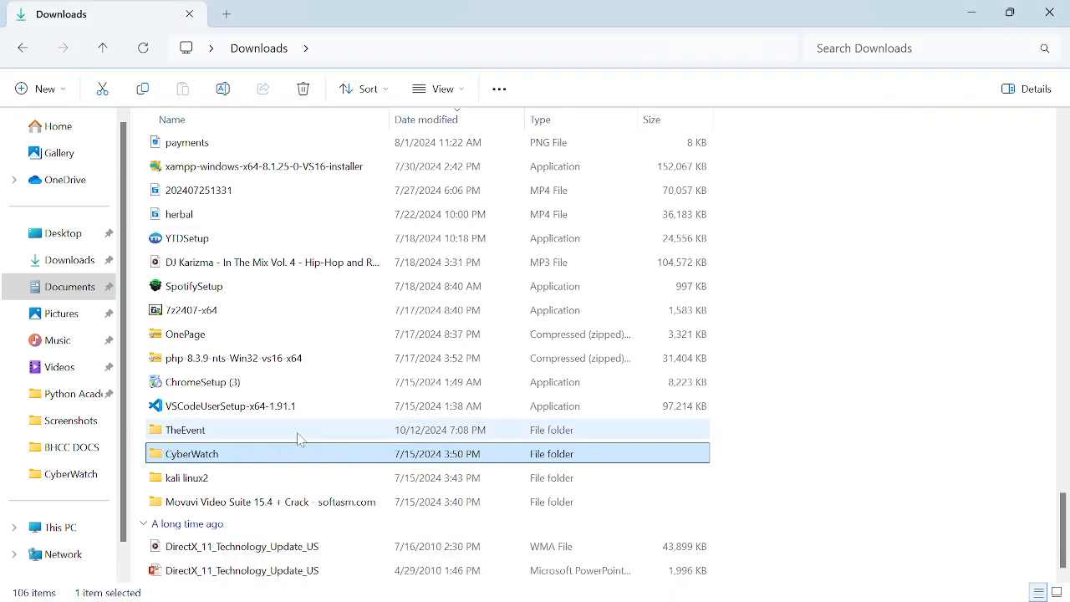
double_click(167, 462)
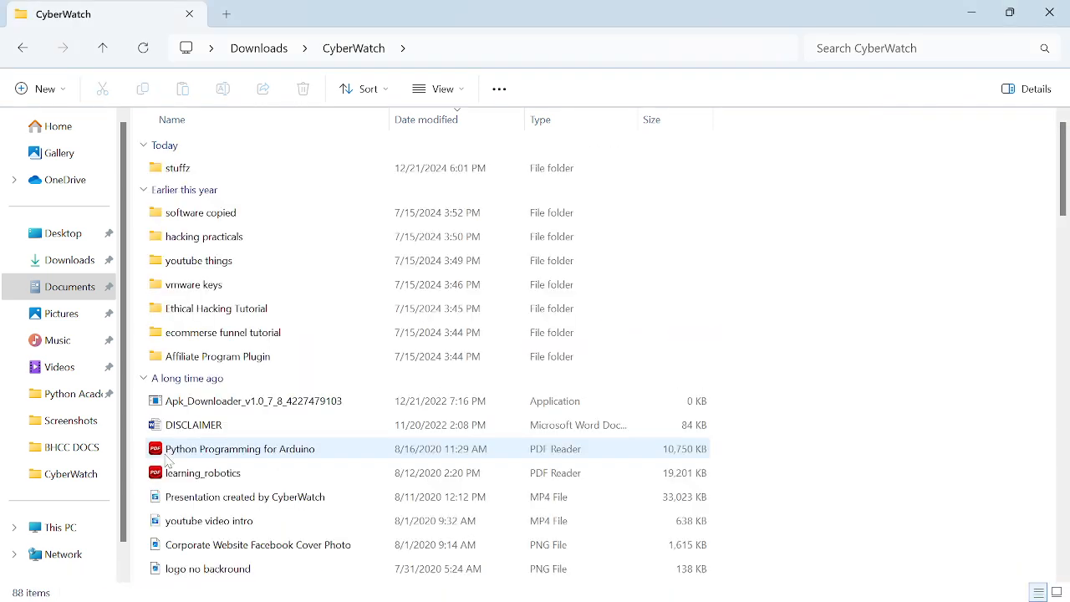
double_click(166, 288)
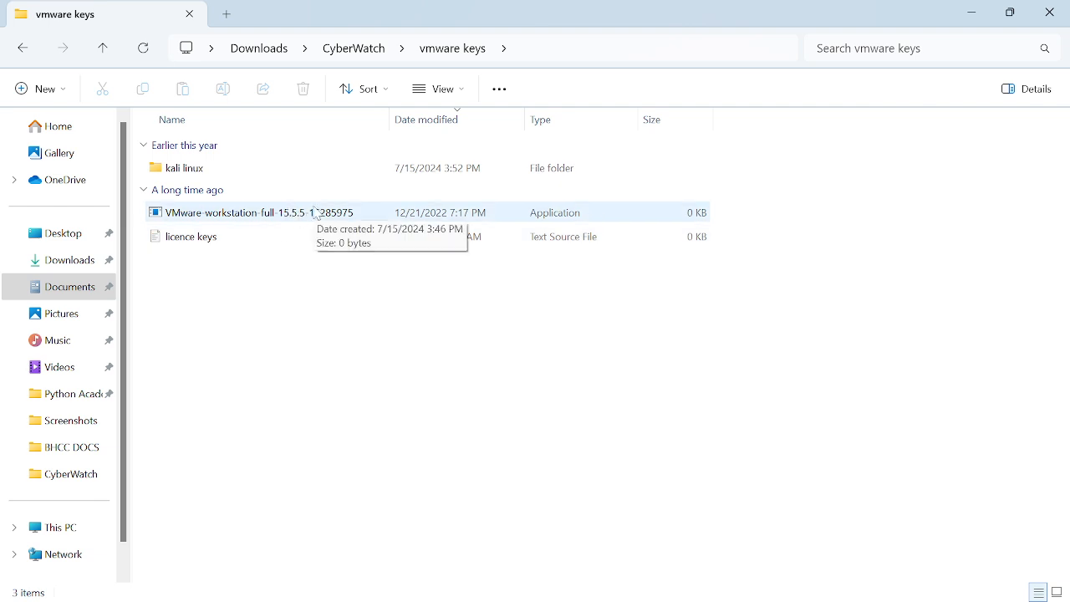
double_click(220, 214)
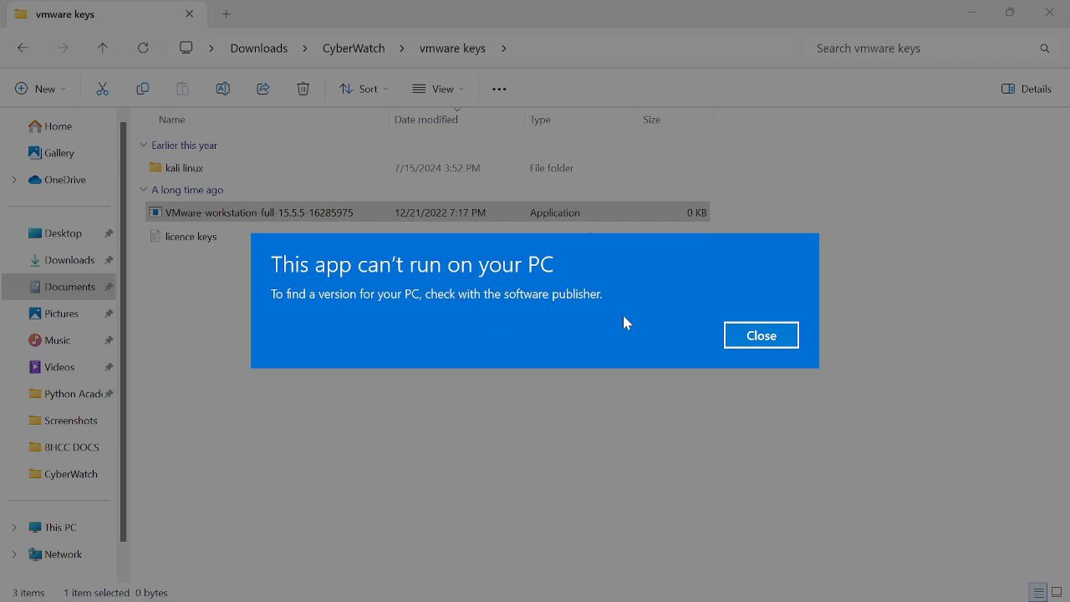
left_click(761, 334)
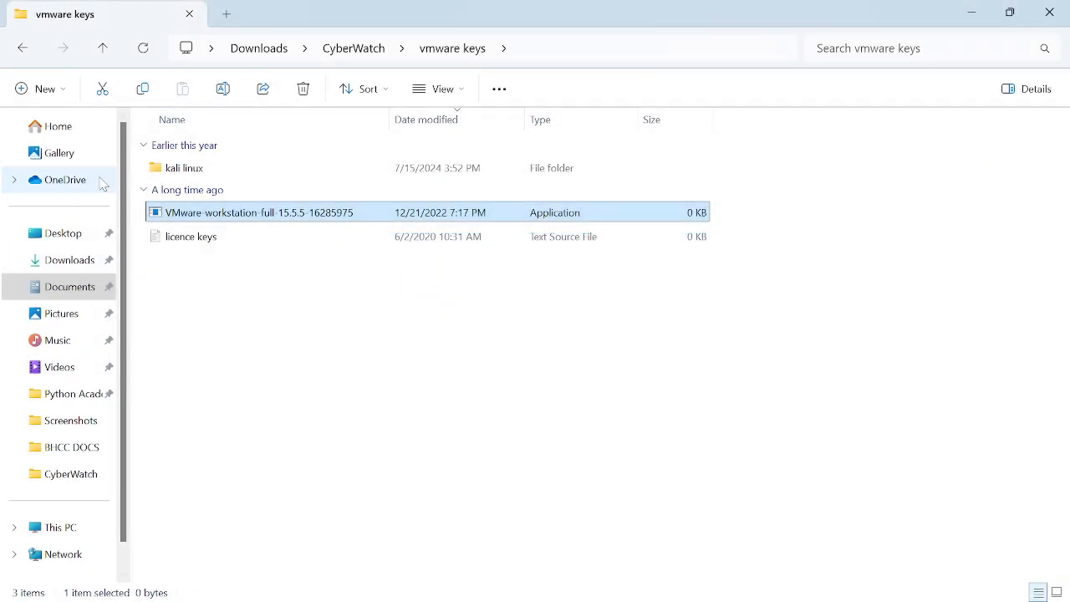
Look through the kali linux folder and the CyberWatch folder for another VMware installer
double_click(212, 172)
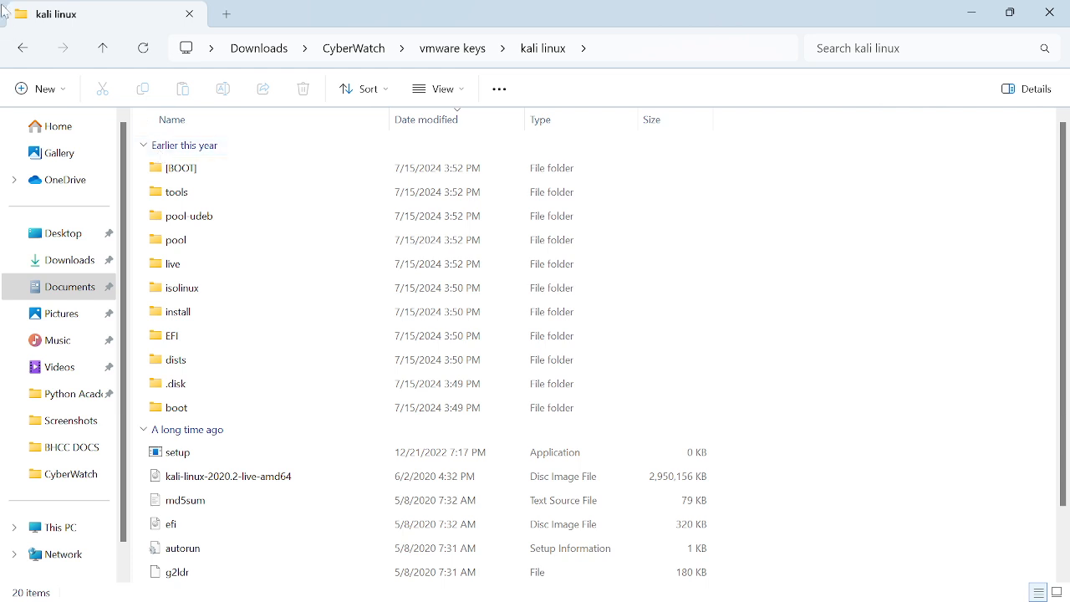
left_click(24, 48)
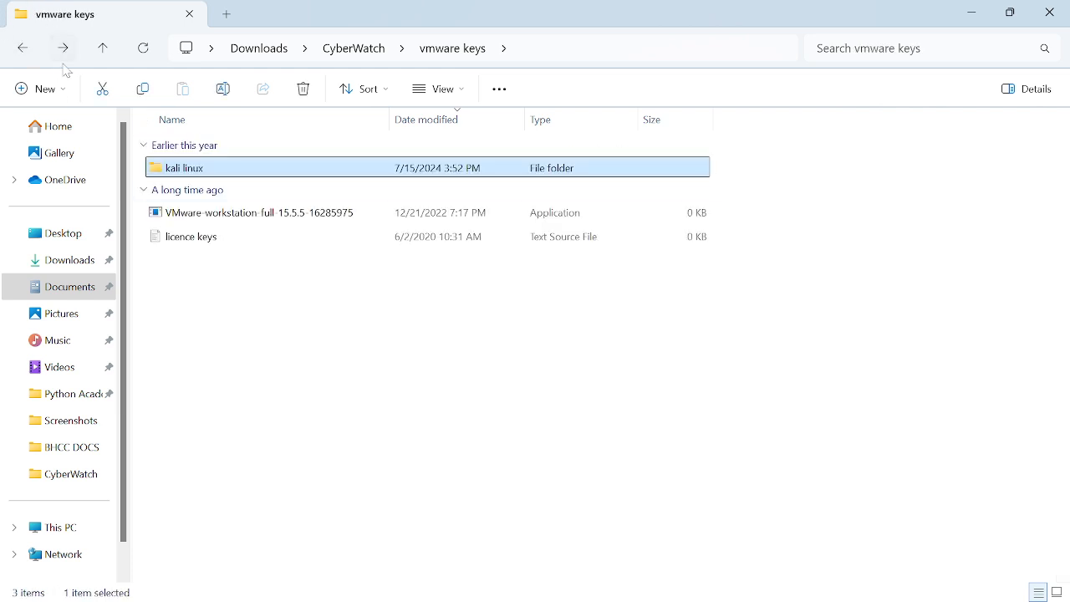
left_click(23, 48)
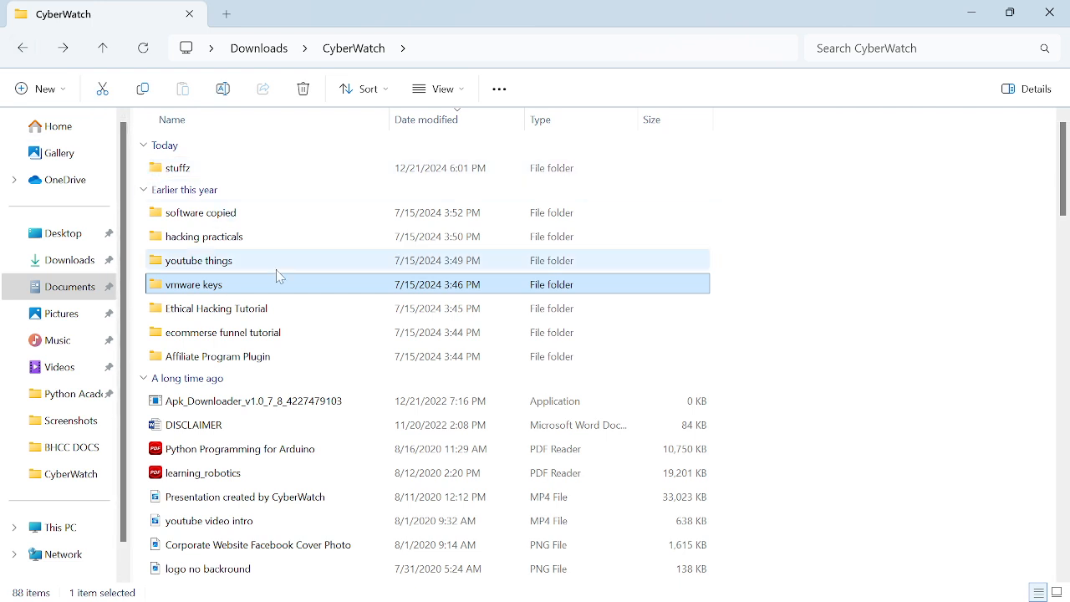
scroll(210, 293, "down", 1)
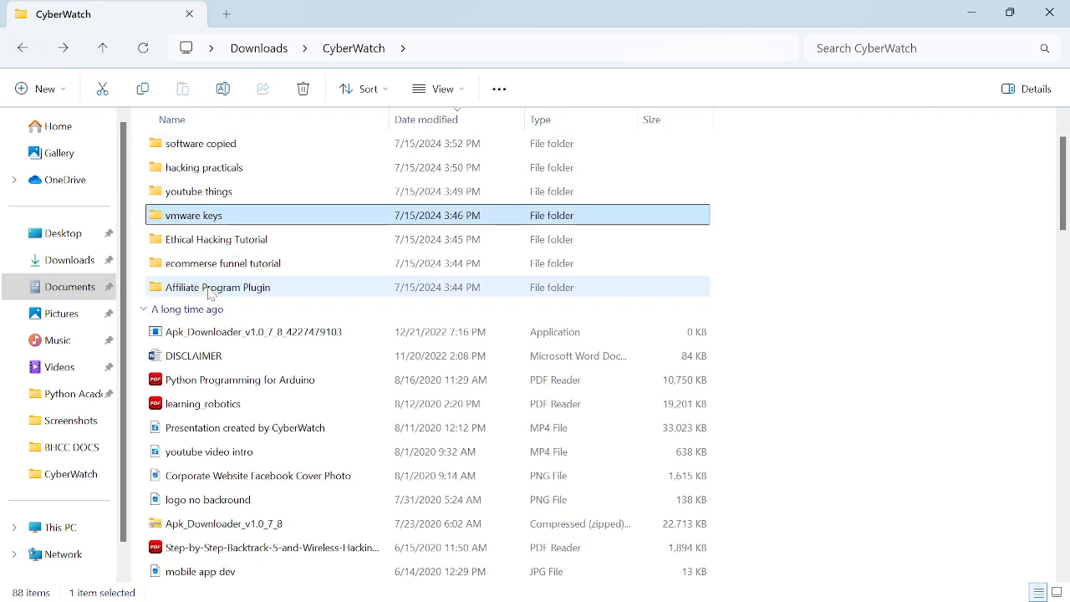
left_click(214, 244)
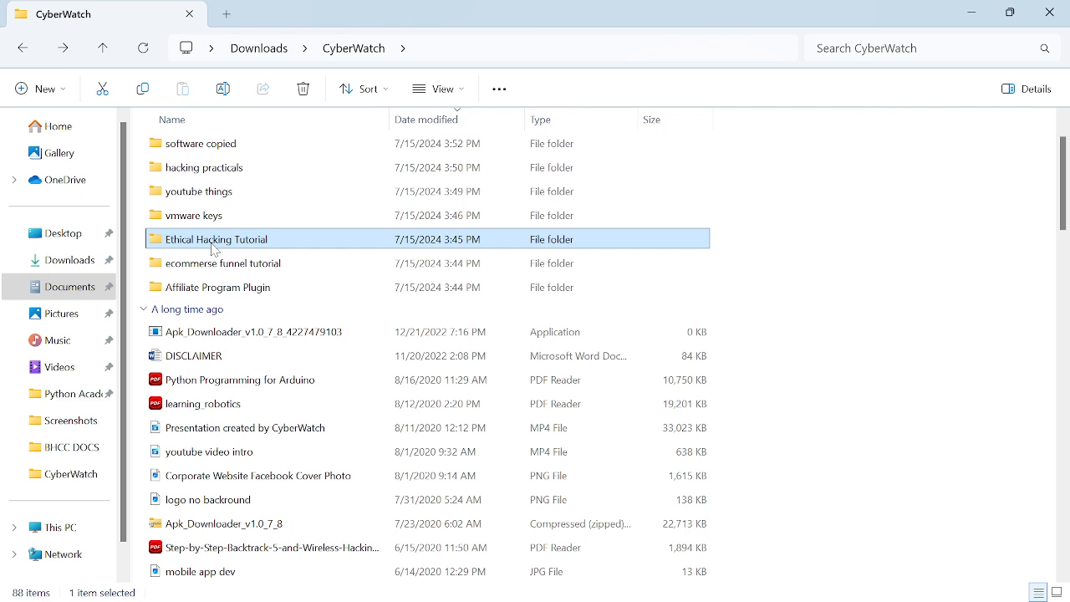
key("v")
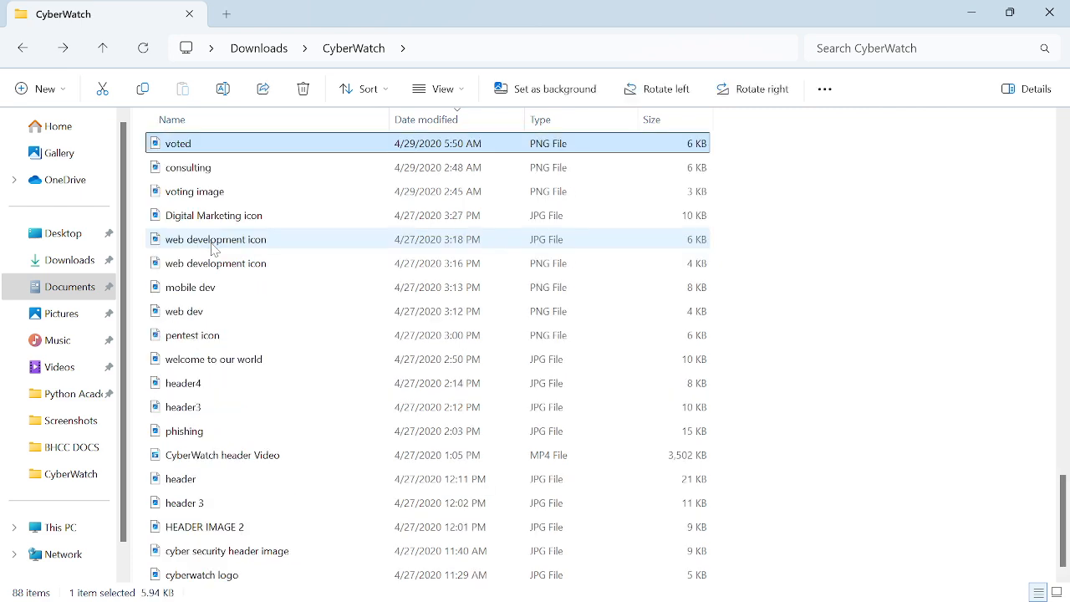
key("v")
key("v")
key("v")
key("v")
key("v")
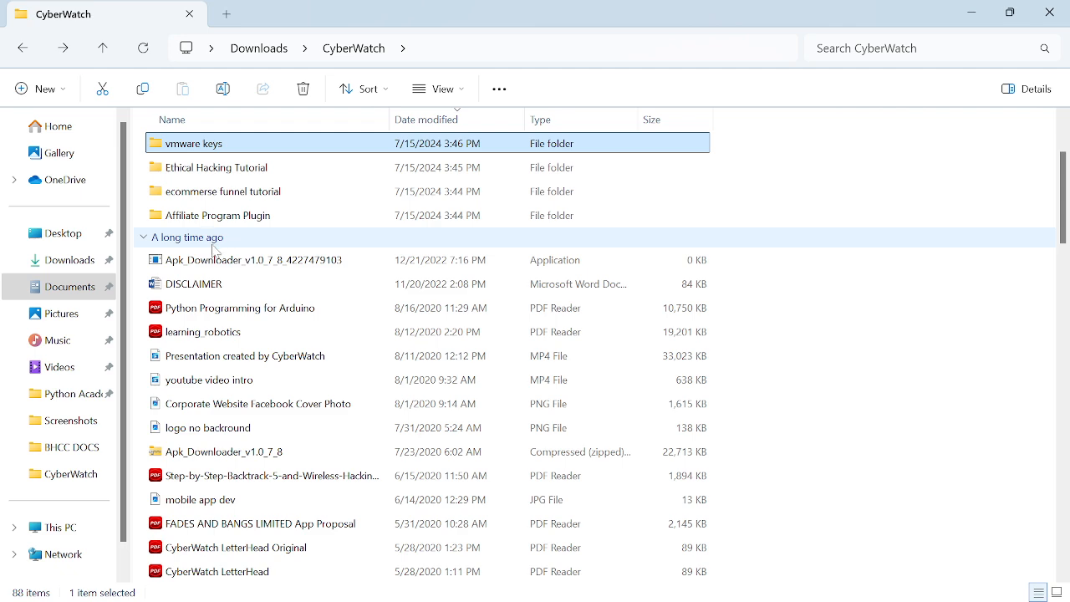
scroll(226, 243, "up", 3)
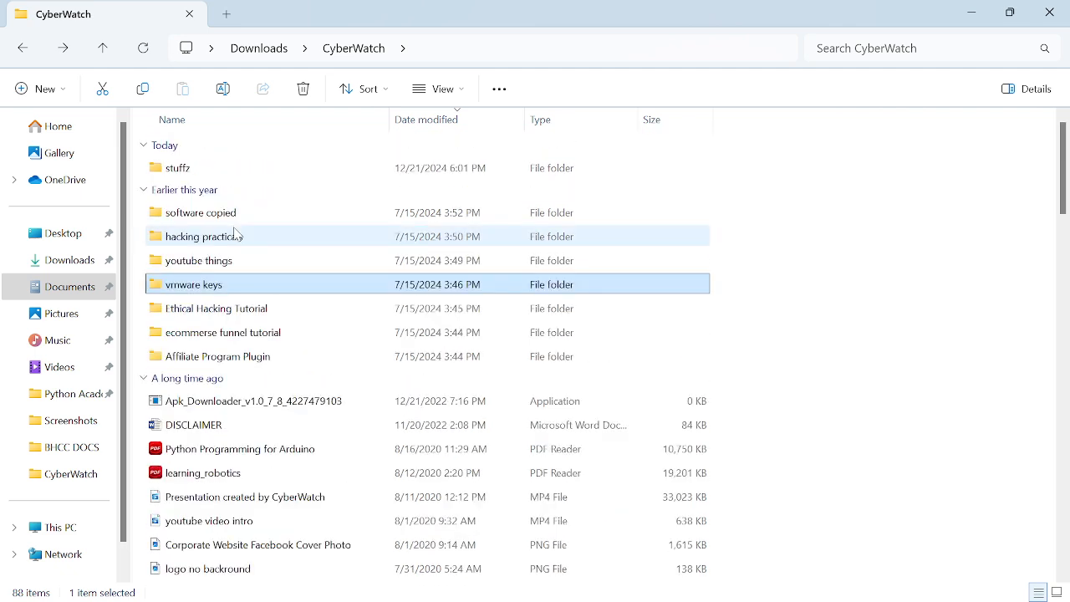
scroll(236, 237, "down", 1)
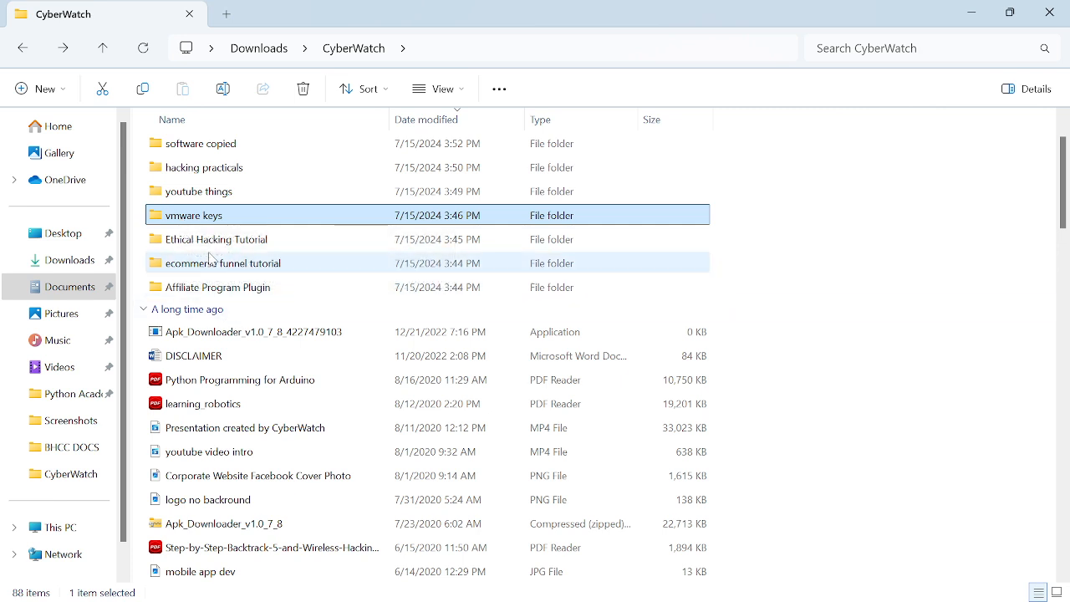
Run the VMware-workstation-full-17.5.2-23775571 installer from the Downloads folder, close File Explorer and bring up the setup wizard
left_click(259, 57)
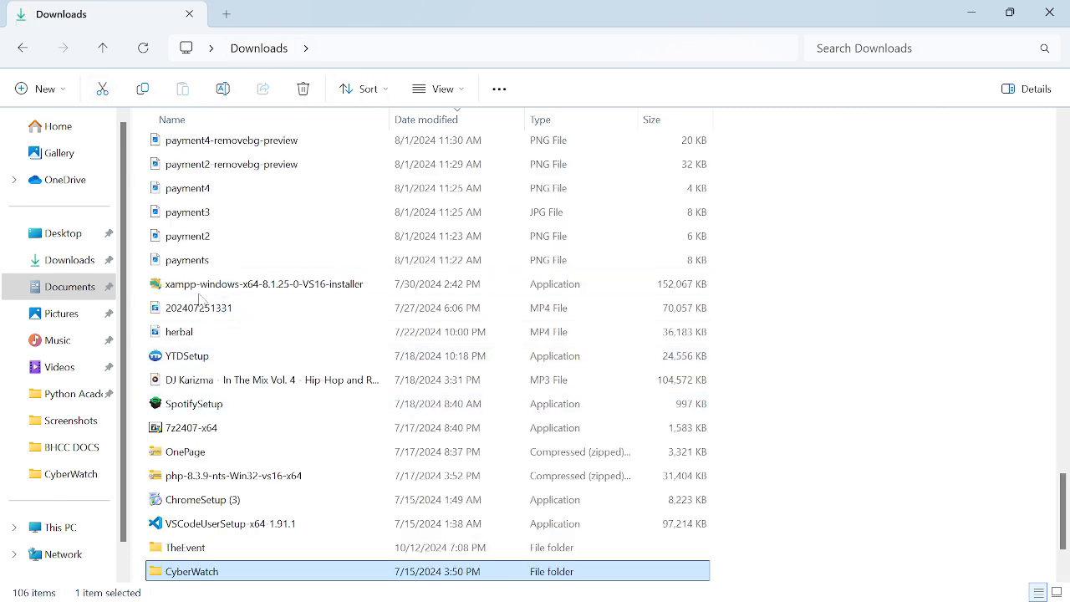
key("v")
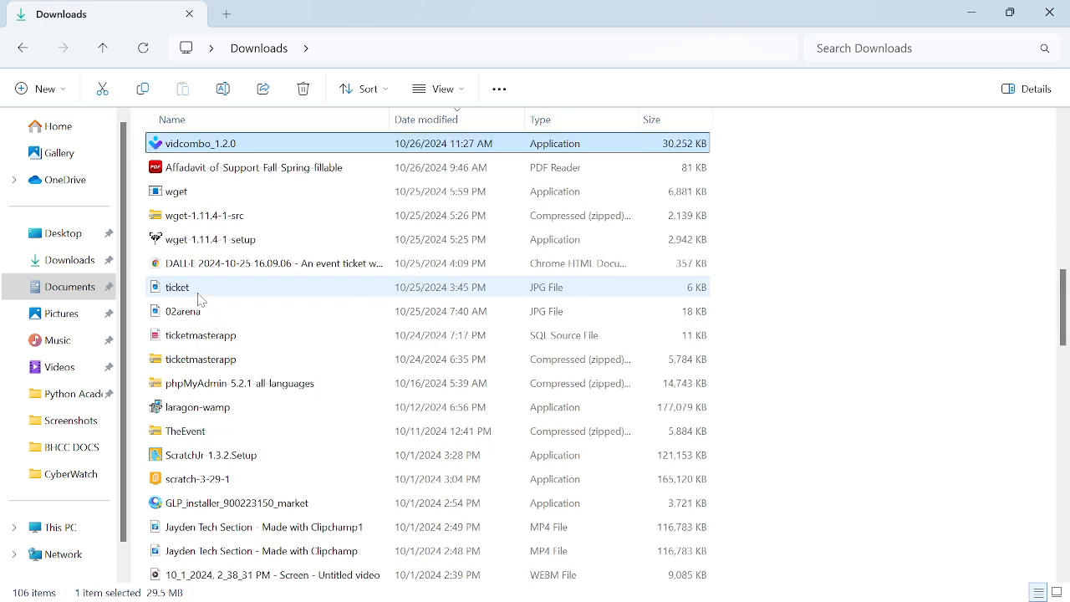
key("v")
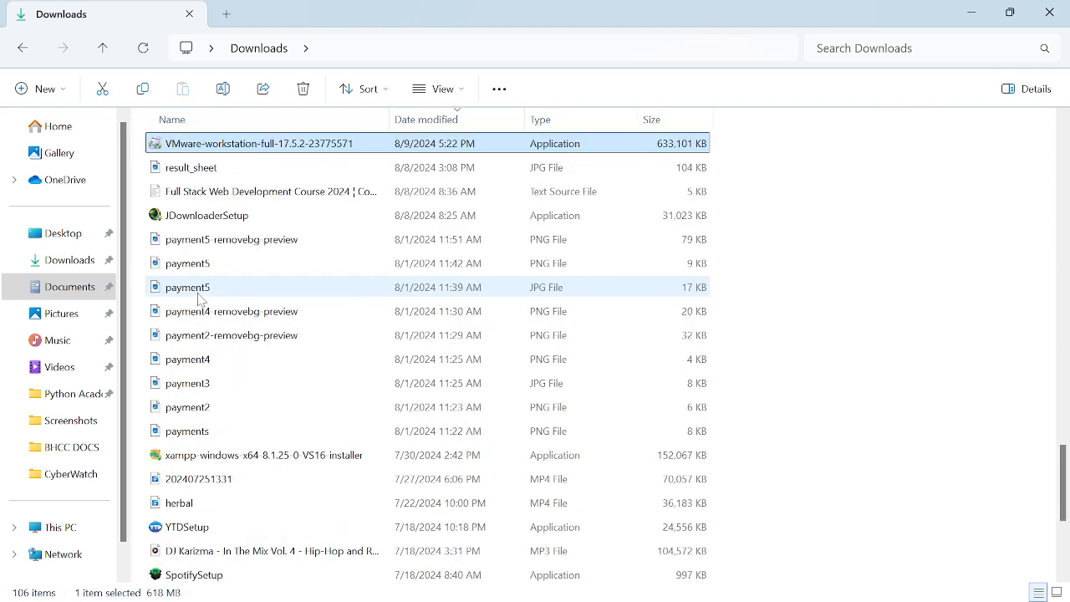
double_click(288, 144)
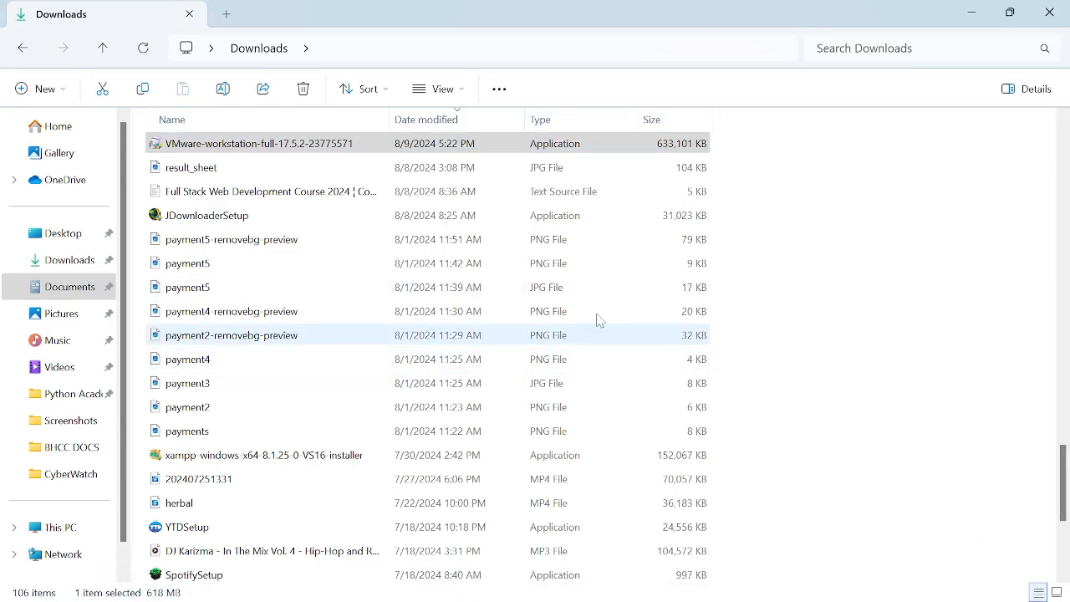
left_click(1049, 13)
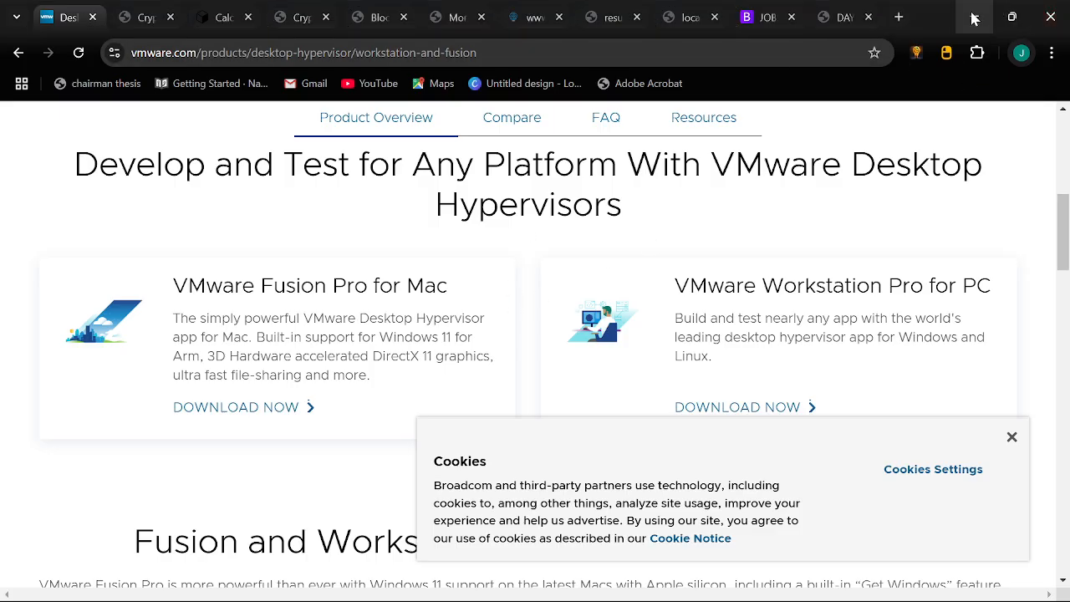
mouse_move(659, 601)
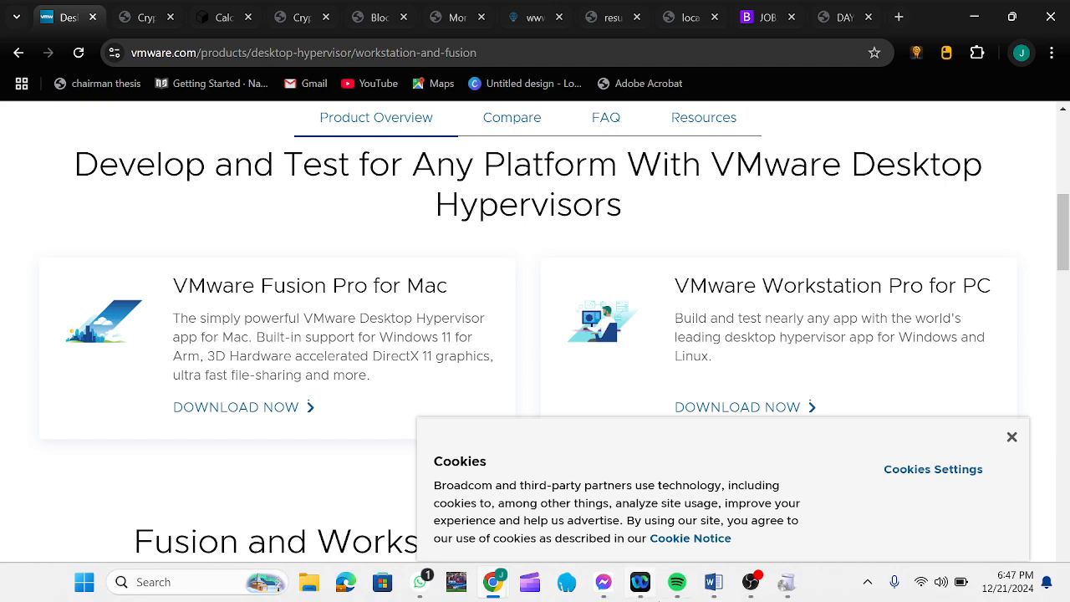
left_click(788, 582)
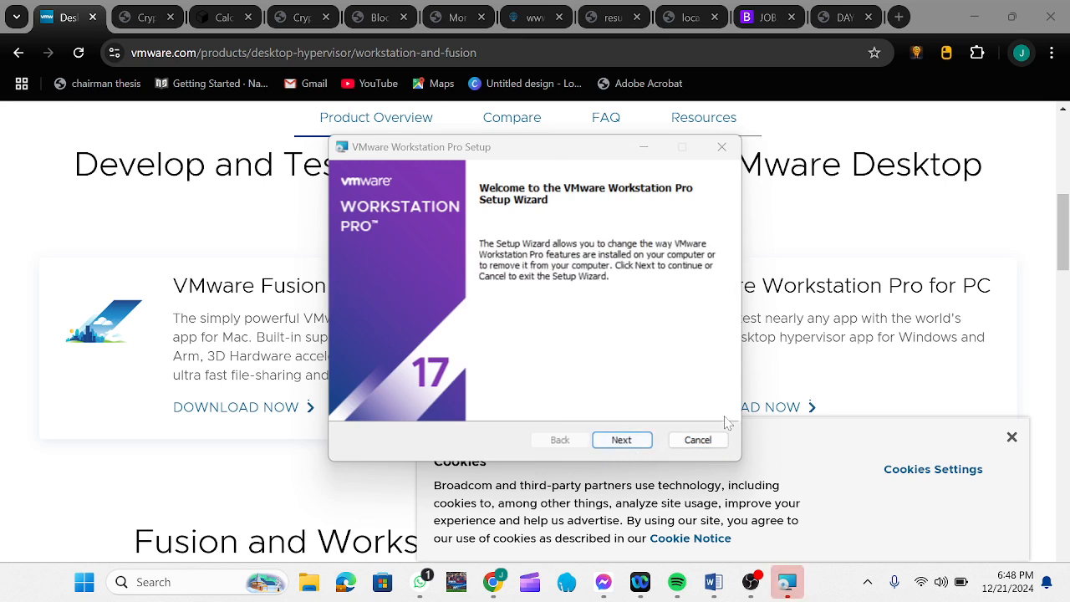
Cancel the VMware Workstation Pro setup and exit the wizard
left_click(690, 446)
left_click(500, 338)
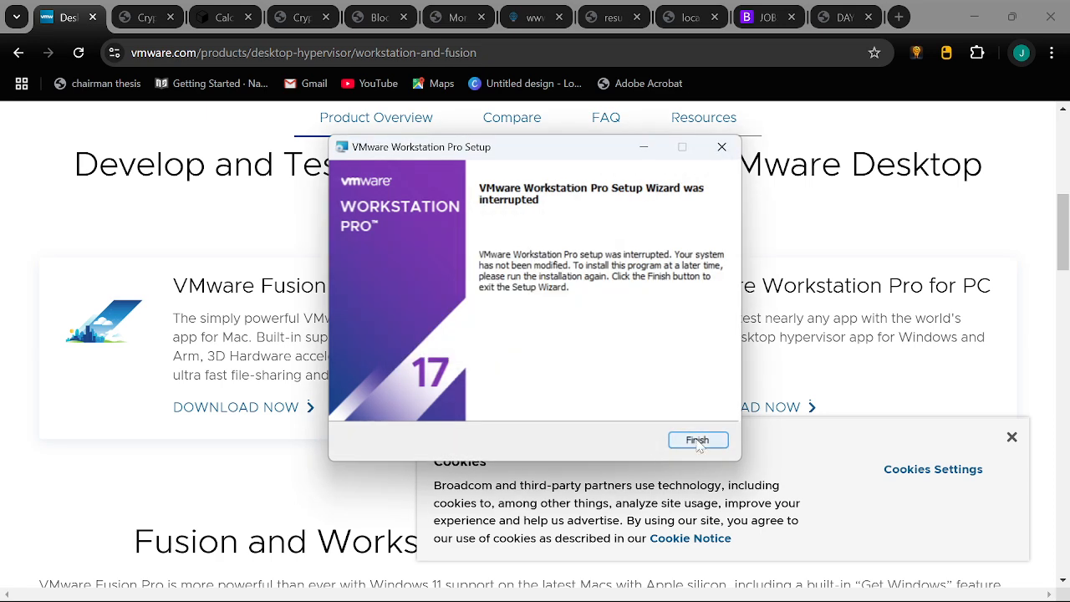
left_click(697, 441)
Show the desktop and inspect the context options of the VMware Workstation Pro shortcut without choosing any
left_click(975, 17)
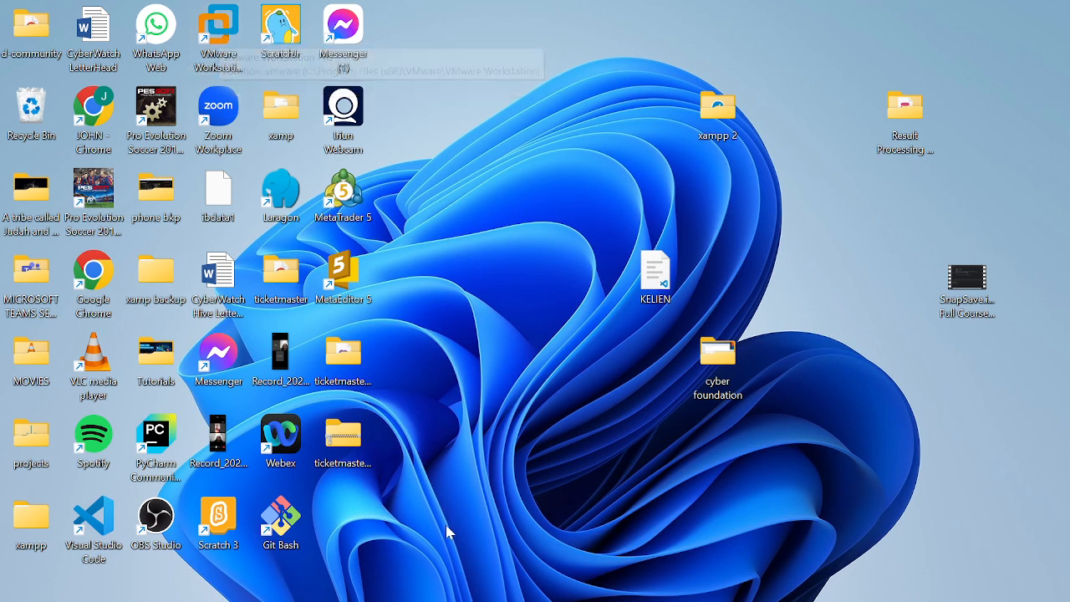
mouse_move(426, 600)
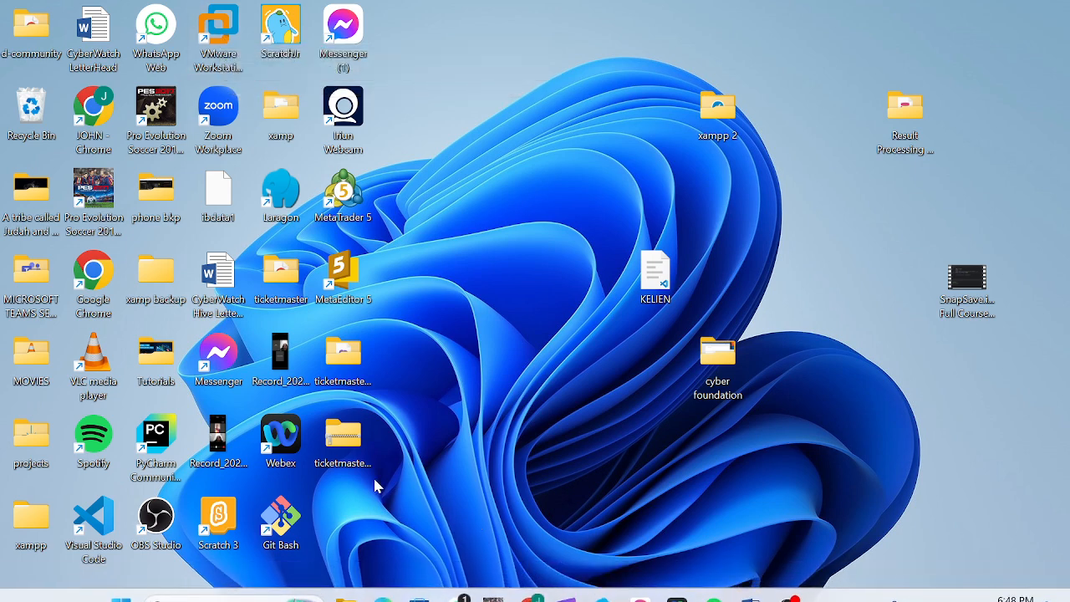
left_click(224, 31)
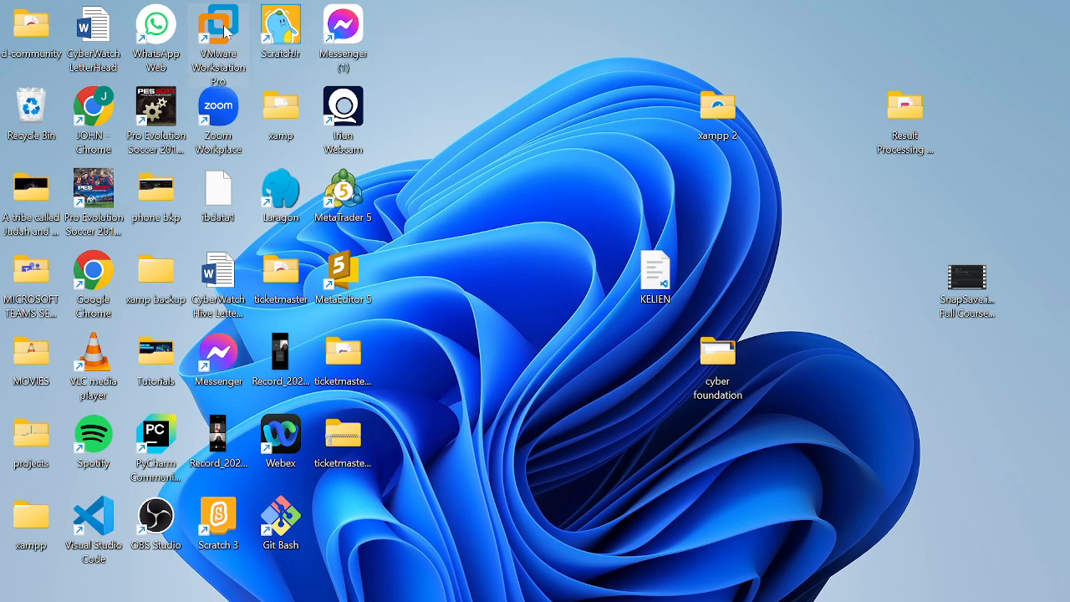
right_click(224, 31)
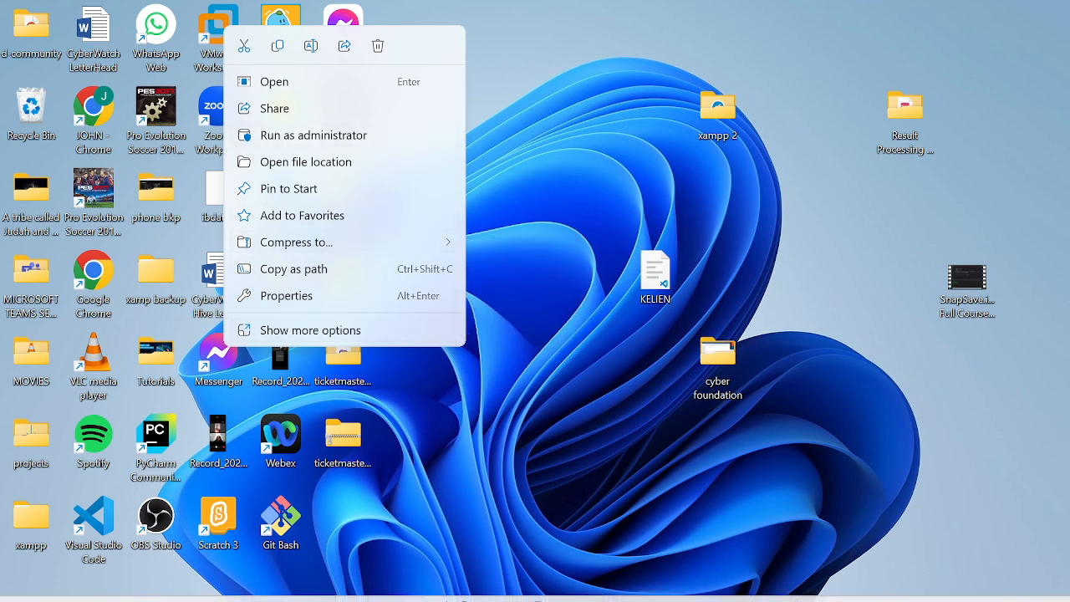
left_click(555, 427)
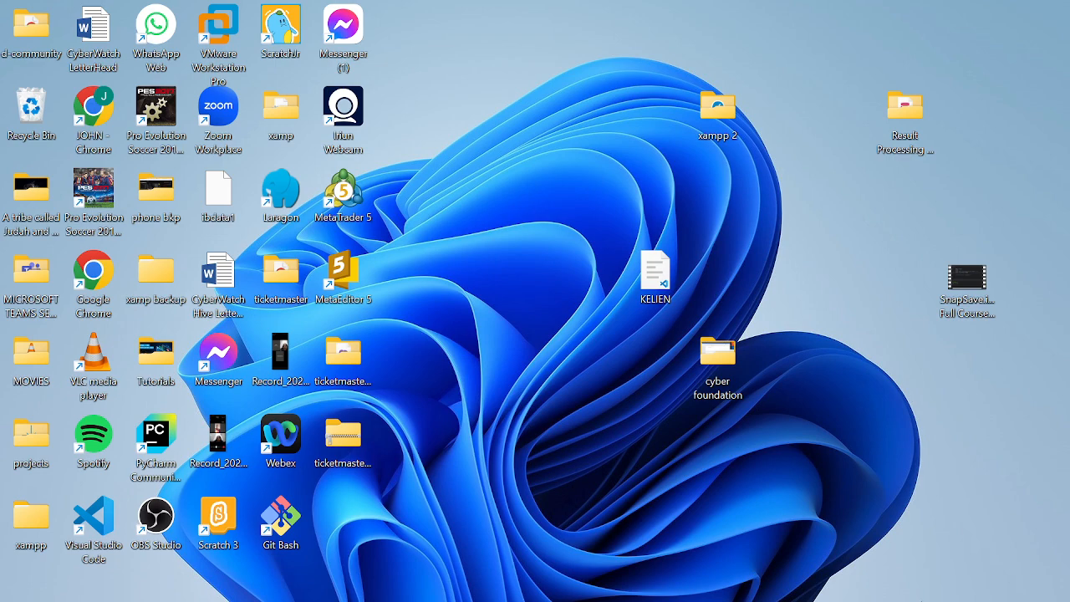
mouse_move(956, 600)
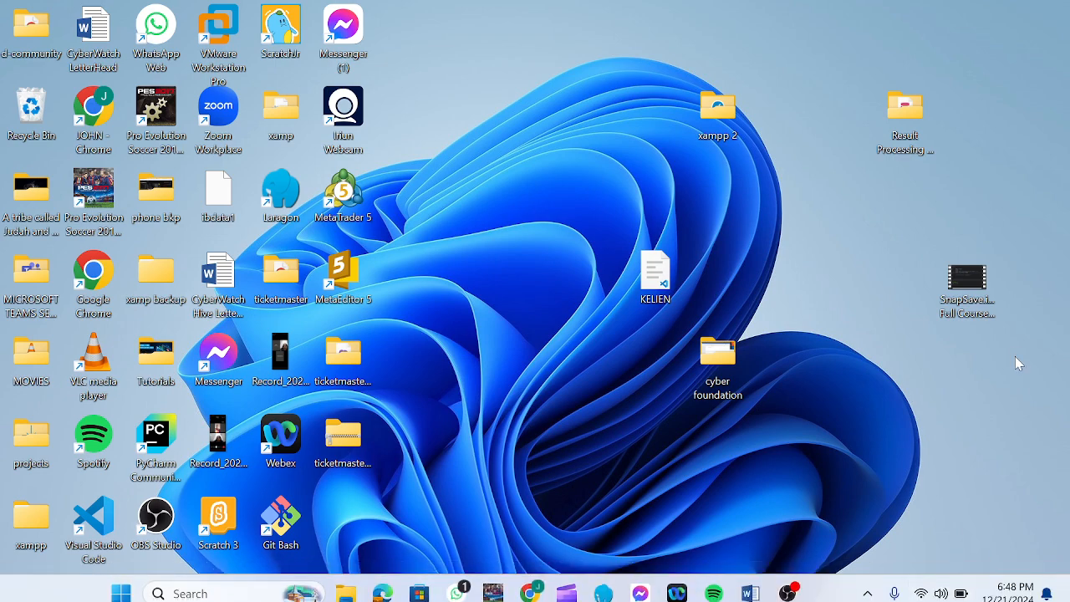
Switch back to Chrome and search Google for "kali linux iso download"
key("alt+Tab")
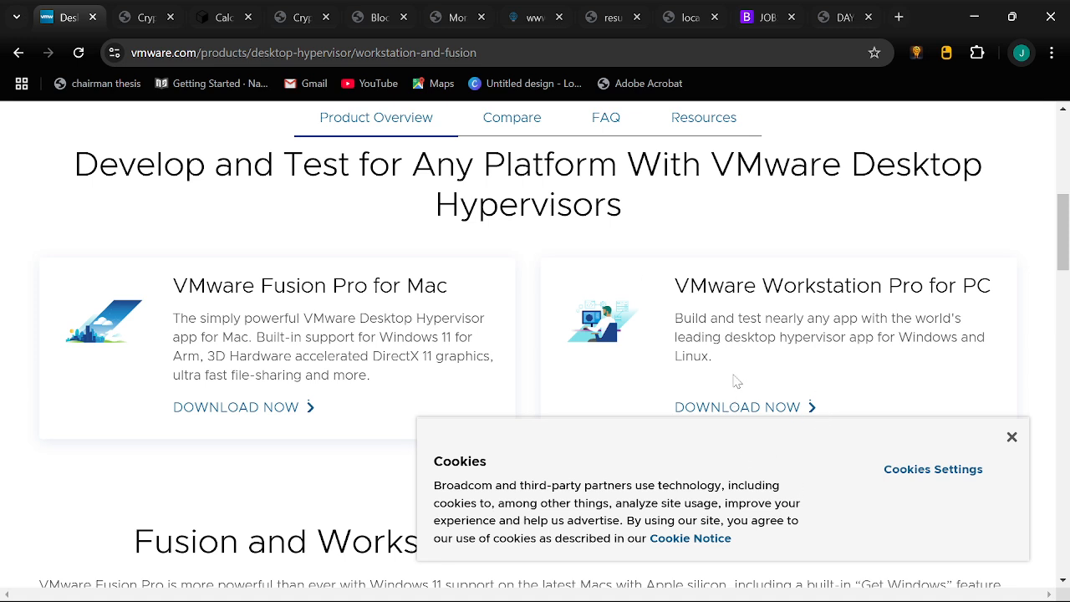
left_click(498, 53)
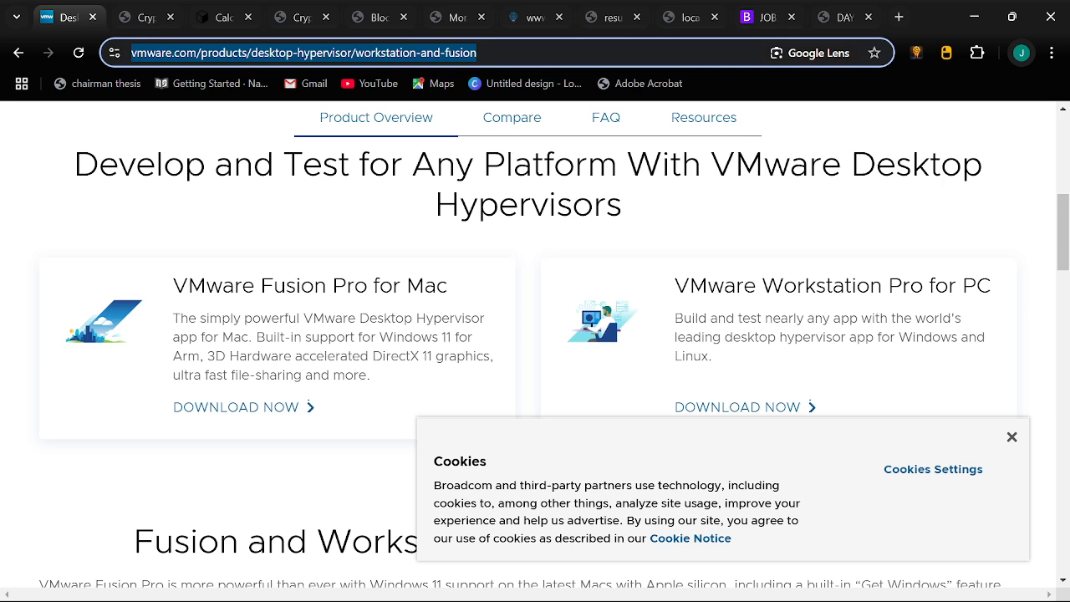
type("kali linux")
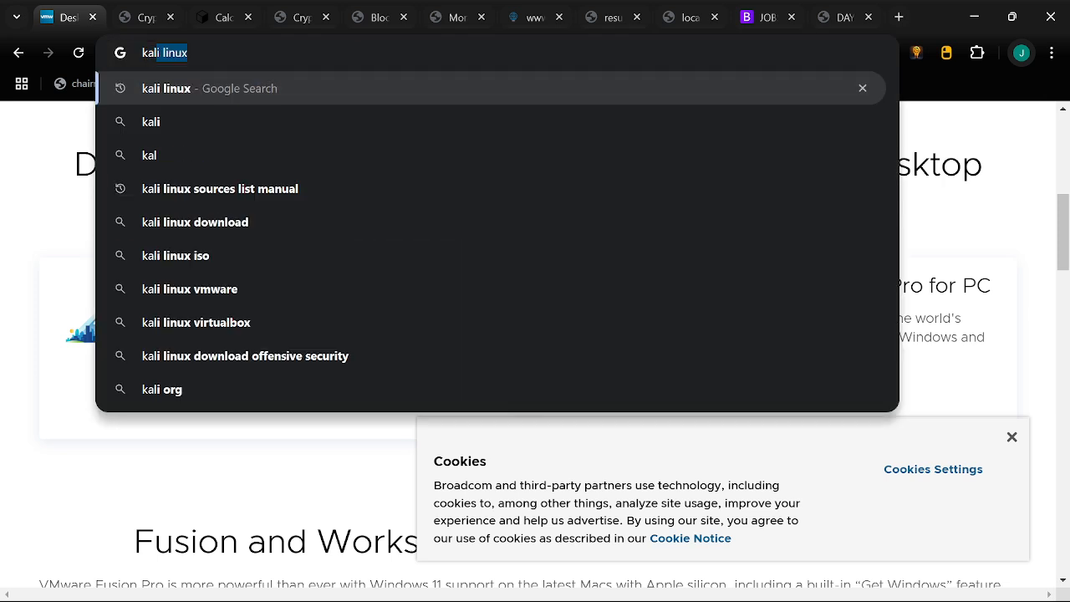
type(" iso ")
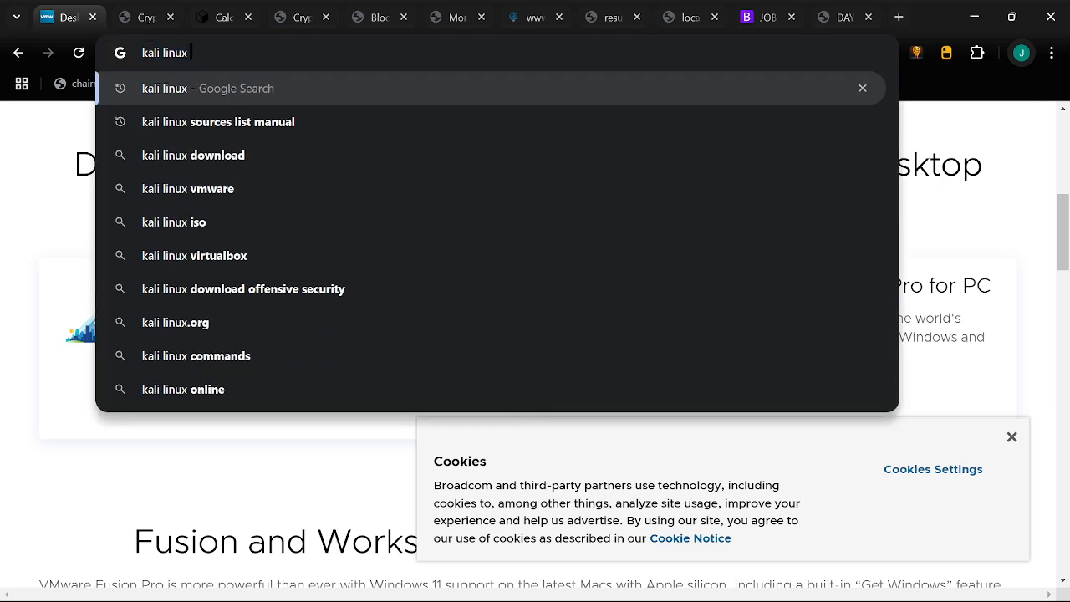
type("download")
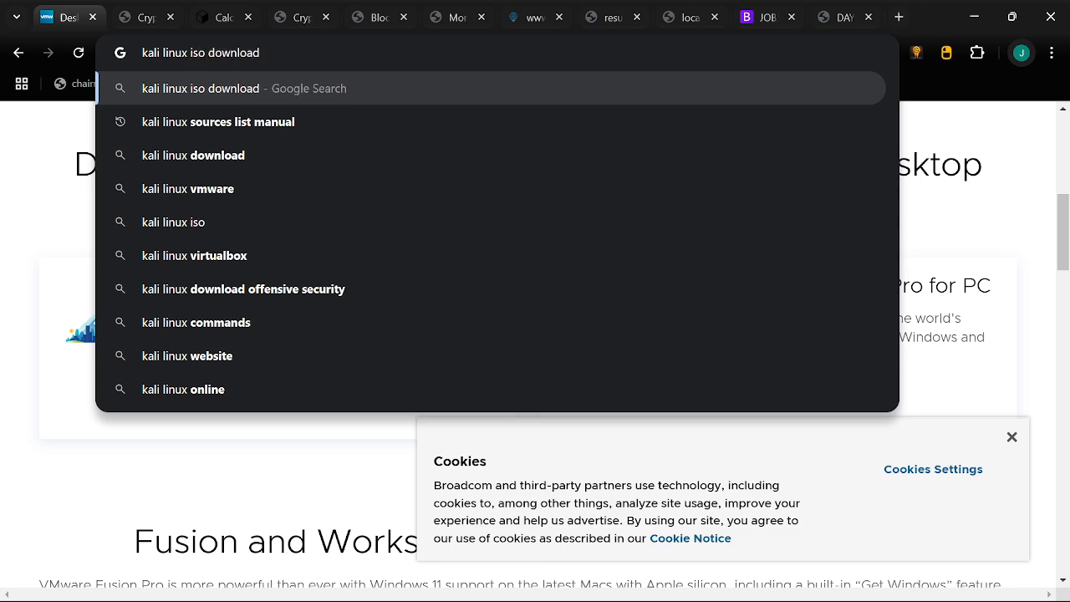
key("Return")
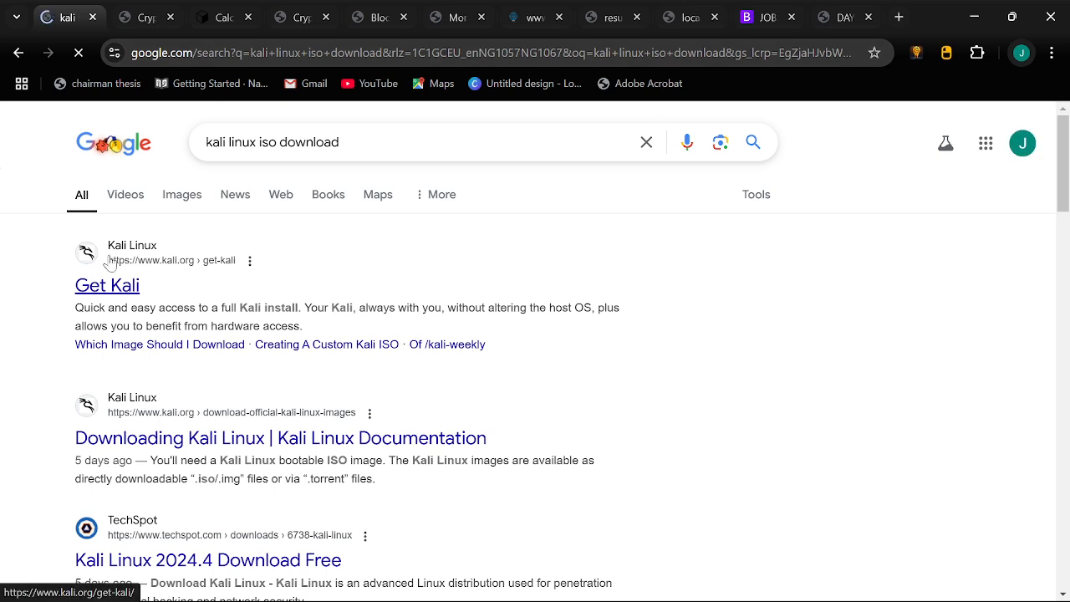
Open the Get Kali page from the search results and go to its Virtual Machines section
left_click(224, 295)
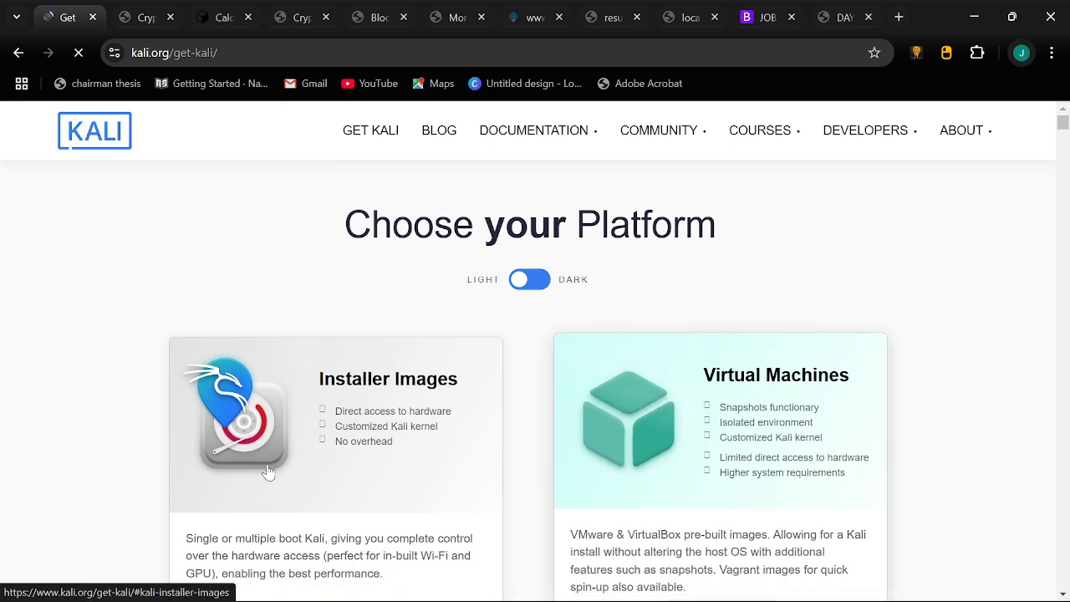
scroll(112, 504, "down", 1)
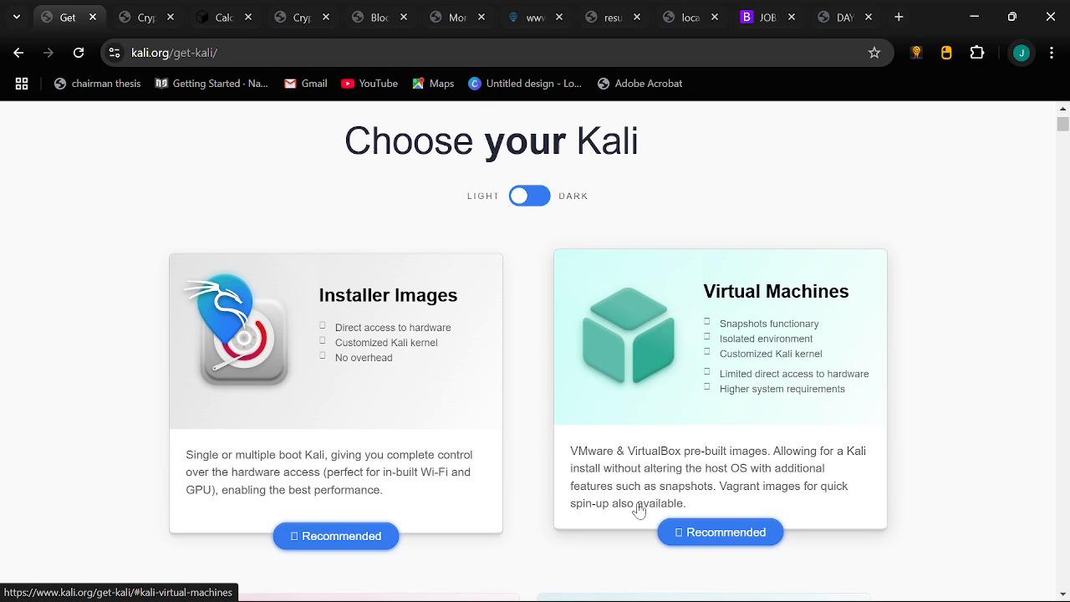
scroll(639, 509, "down", 2)
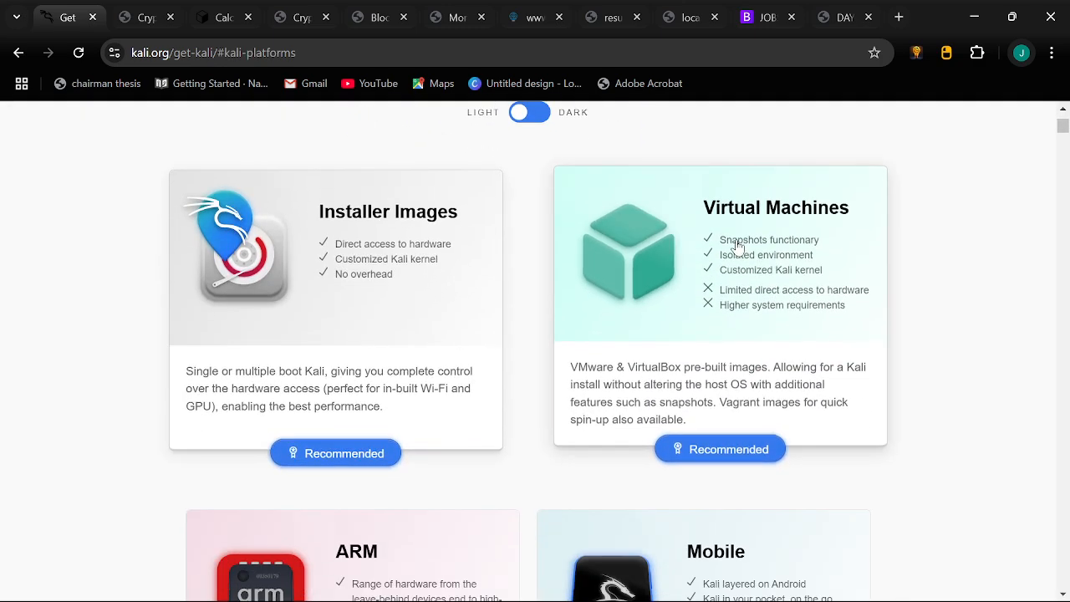
scroll(770, 411, "down", 2)
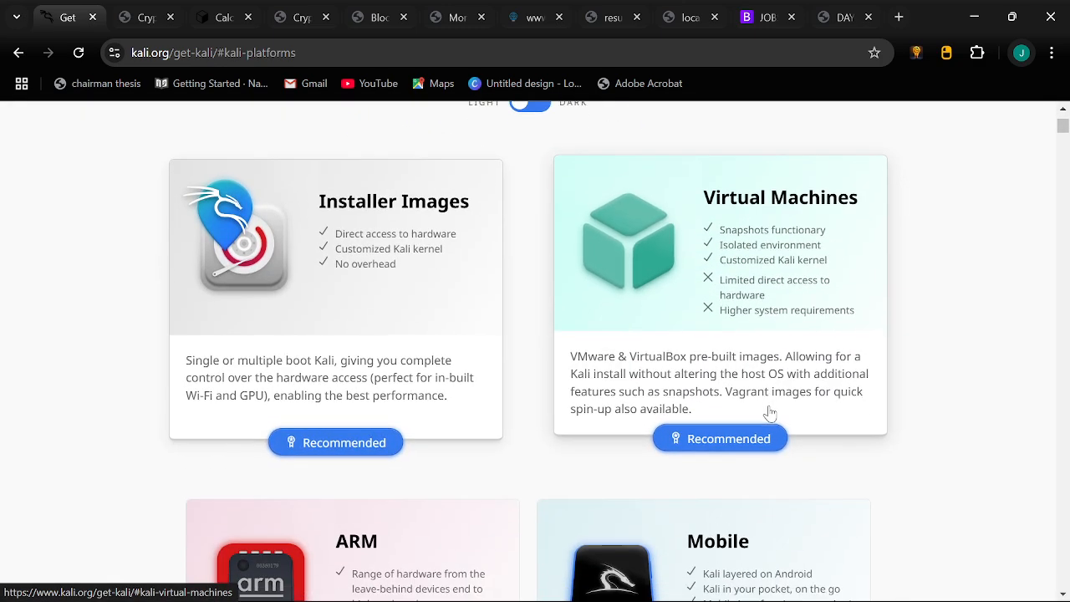
scroll(741, 255, "down", 4)
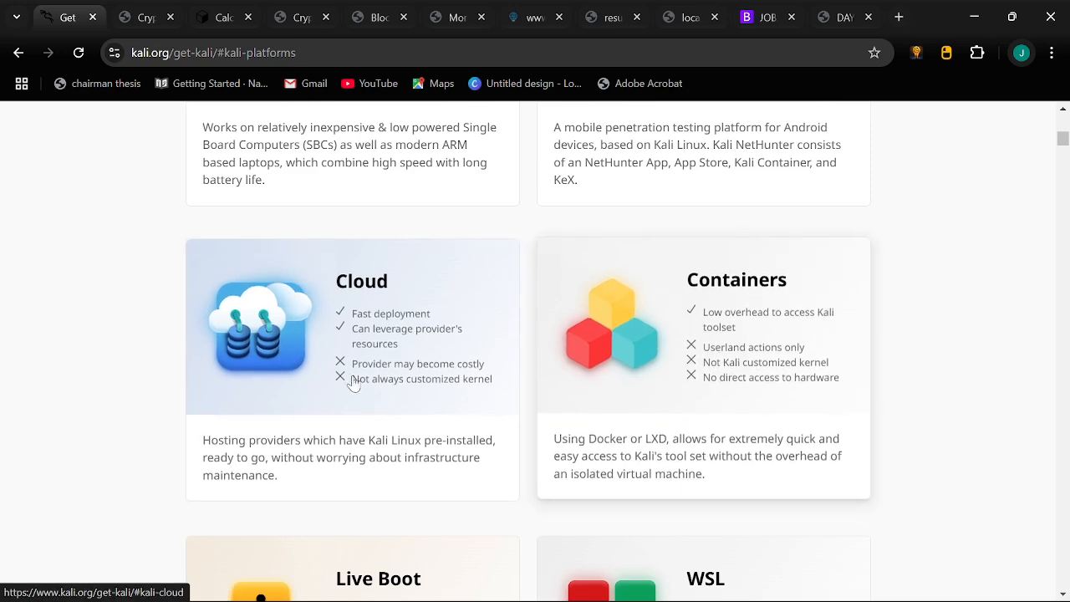
scroll(348, 377, "down", 4)
scroll(386, 389, "down", 1)
scroll(502, 395, "down", 4)
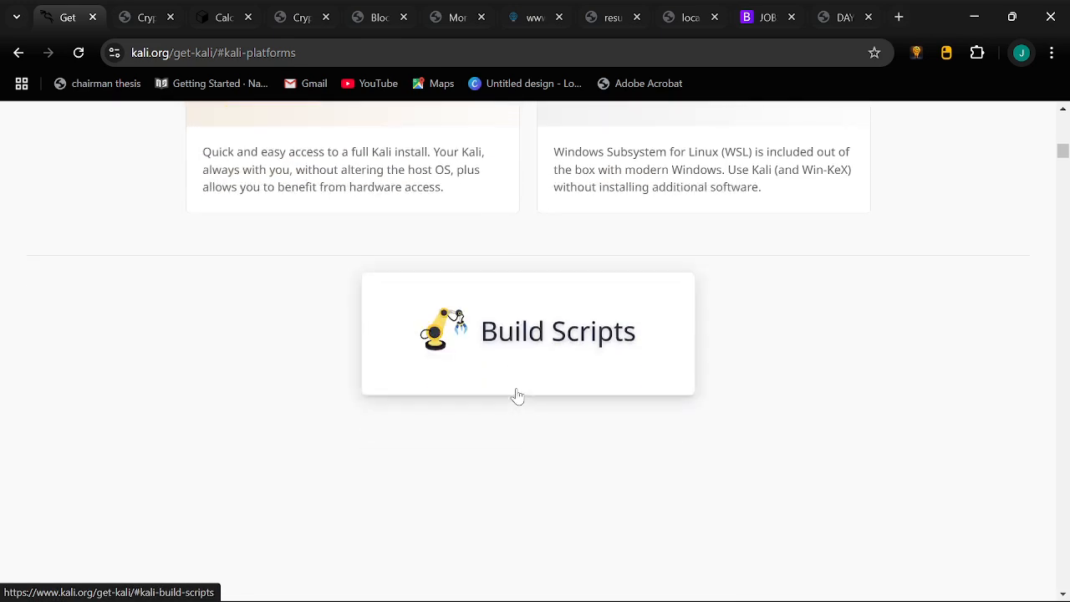
scroll(519, 396, "up", 2)
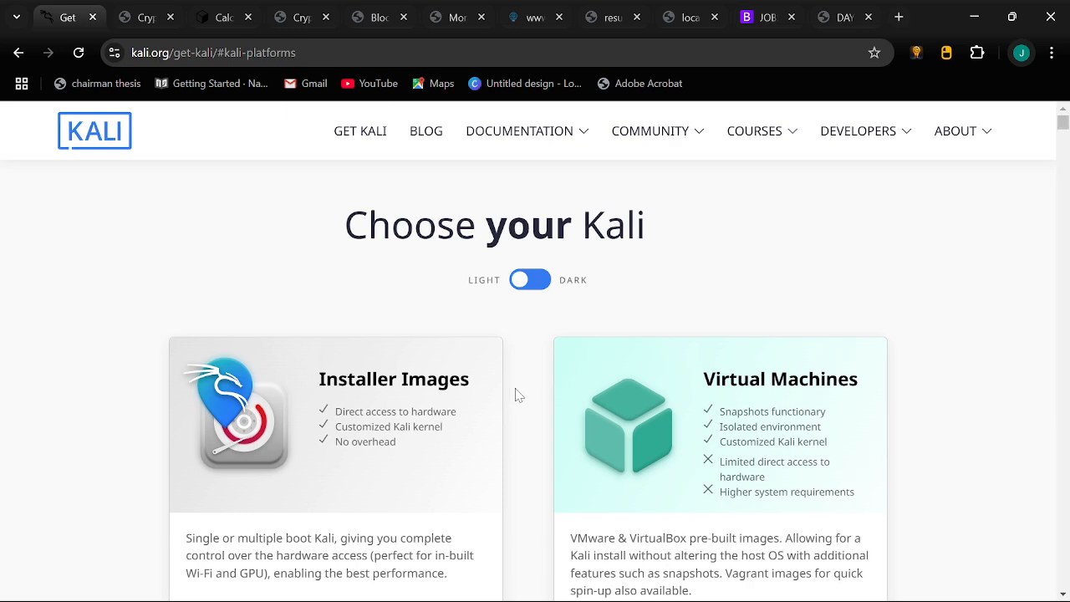
scroll(653, 418, "down", 1)
left_click(648, 359)
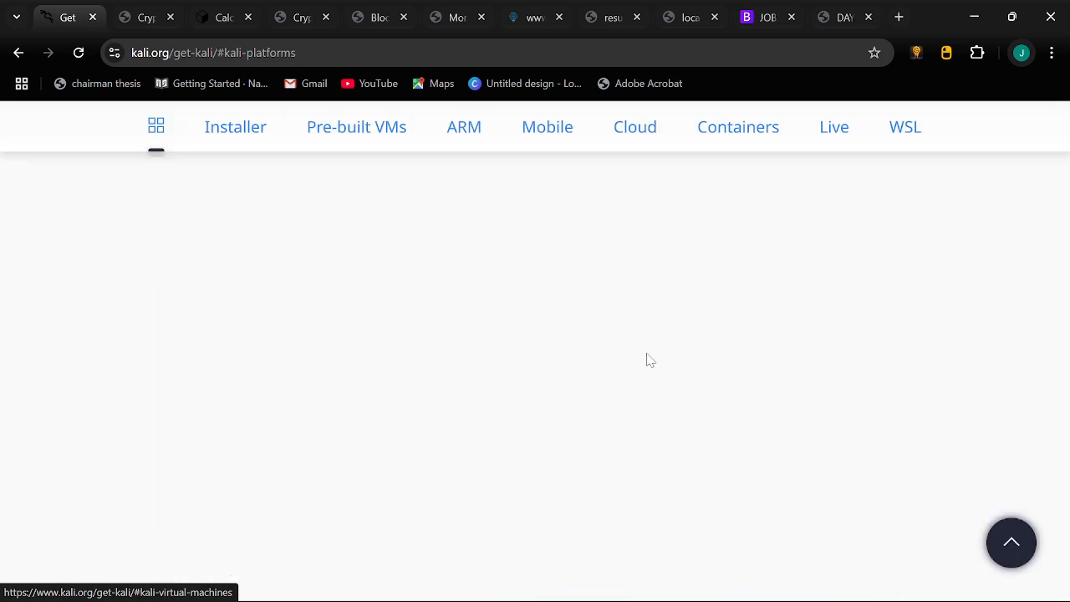
Examine the pre-built Kali virtual machine images for VMware, VirtualBox, Hyper-V and QEMU, including the weekly builds
scroll(619, 451, "down", 2)
scroll(621, 414, "up", 1)
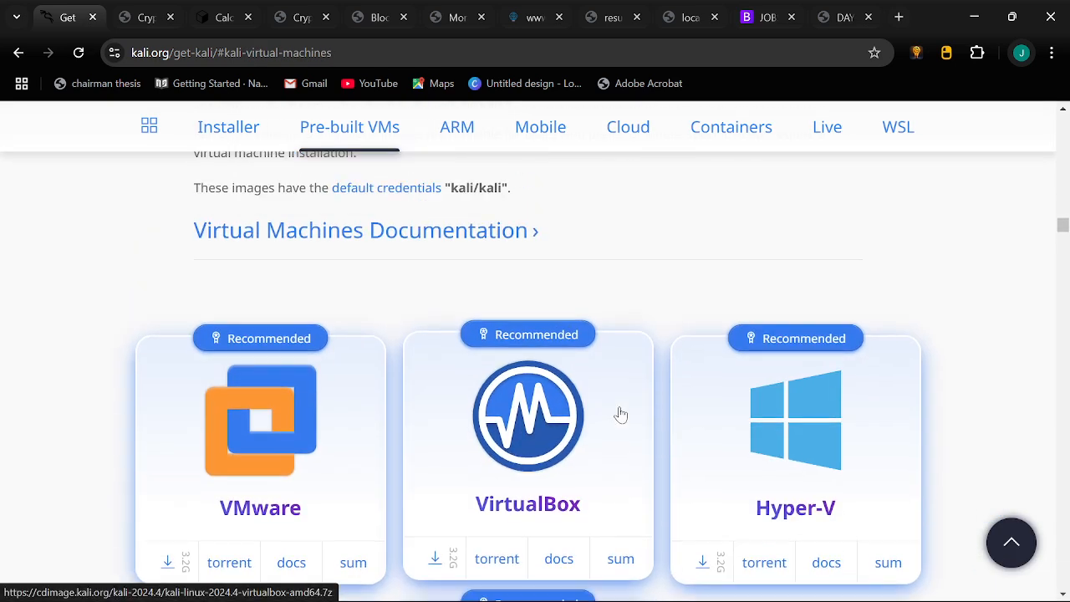
scroll(620, 415, "down", 1)
scroll(622, 413, "up", 2)
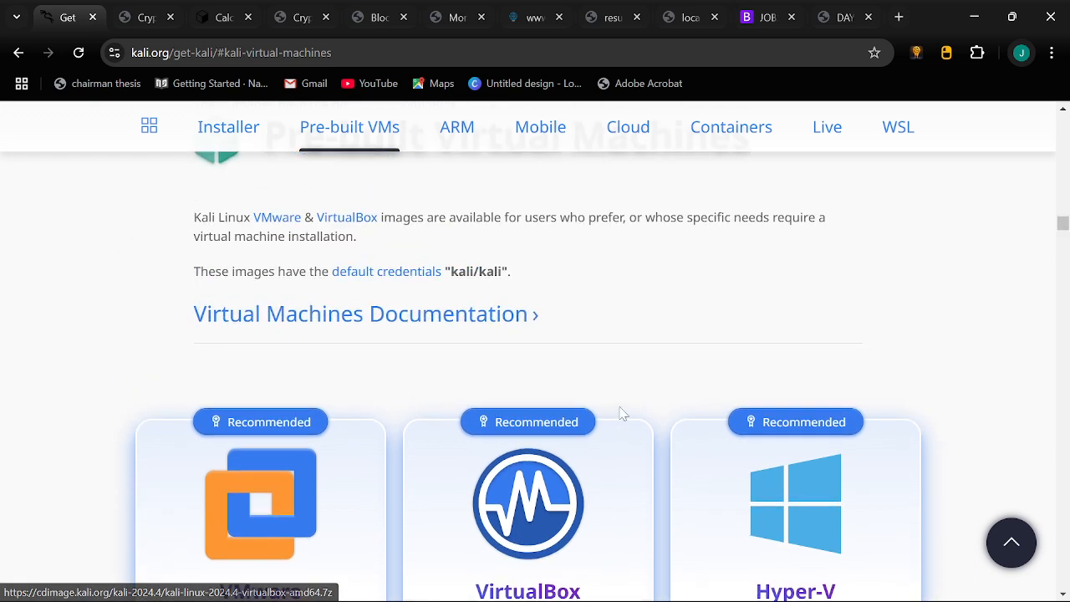
scroll(621, 413, "down", 3)
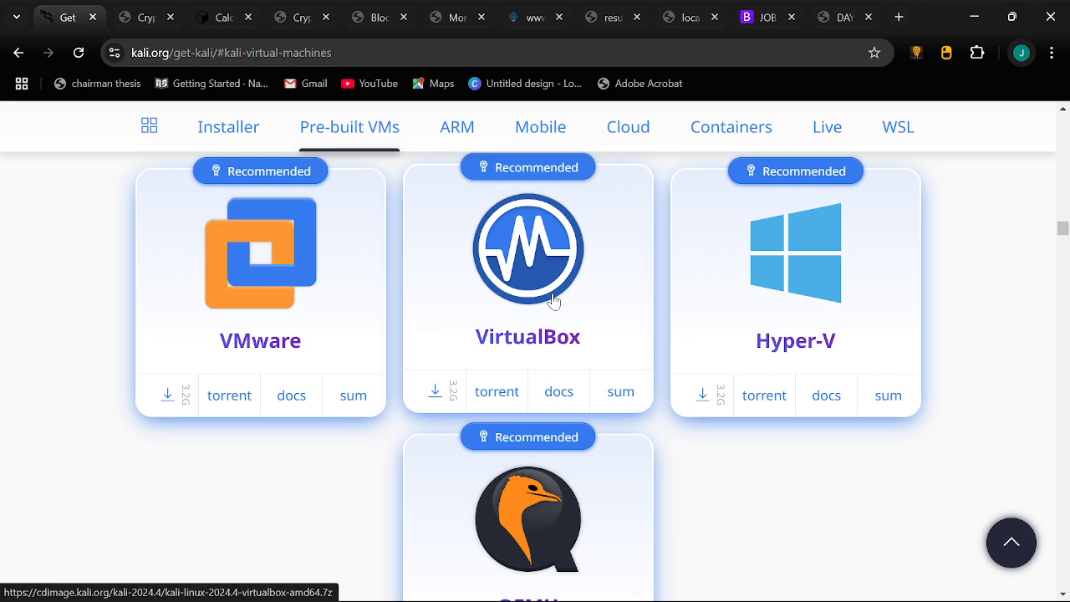
scroll(553, 301, "down", 3)
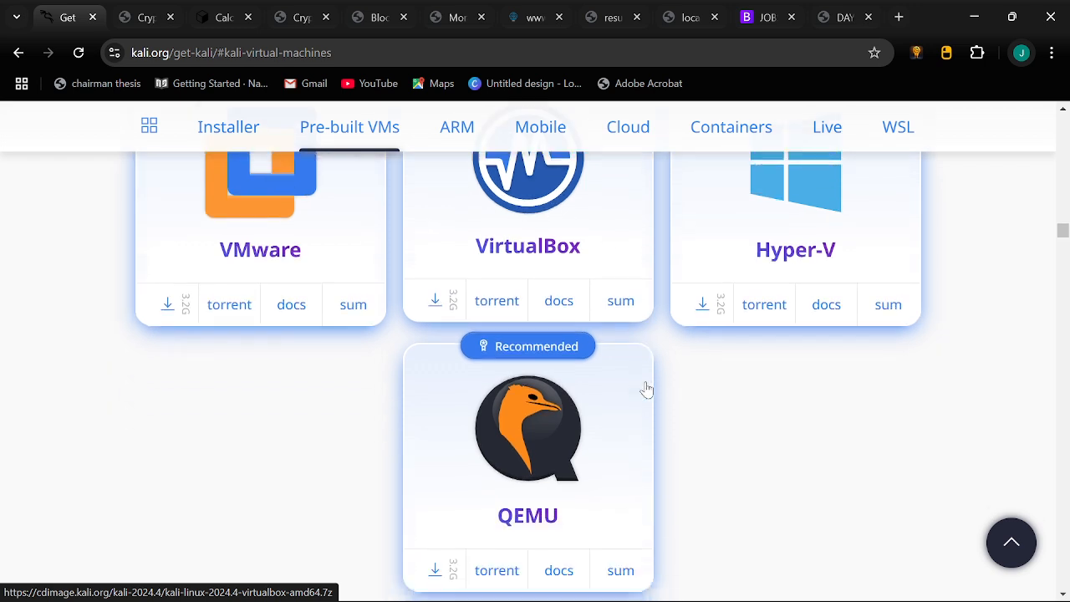
scroll(511, 351, "down", 2)
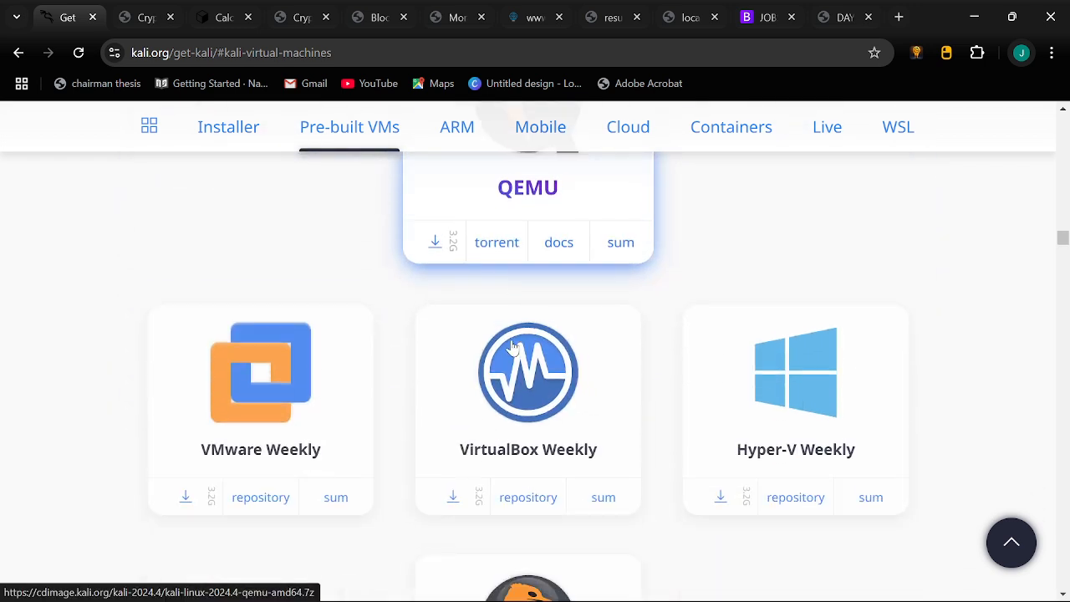
scroll(512, 345, "up", 4)
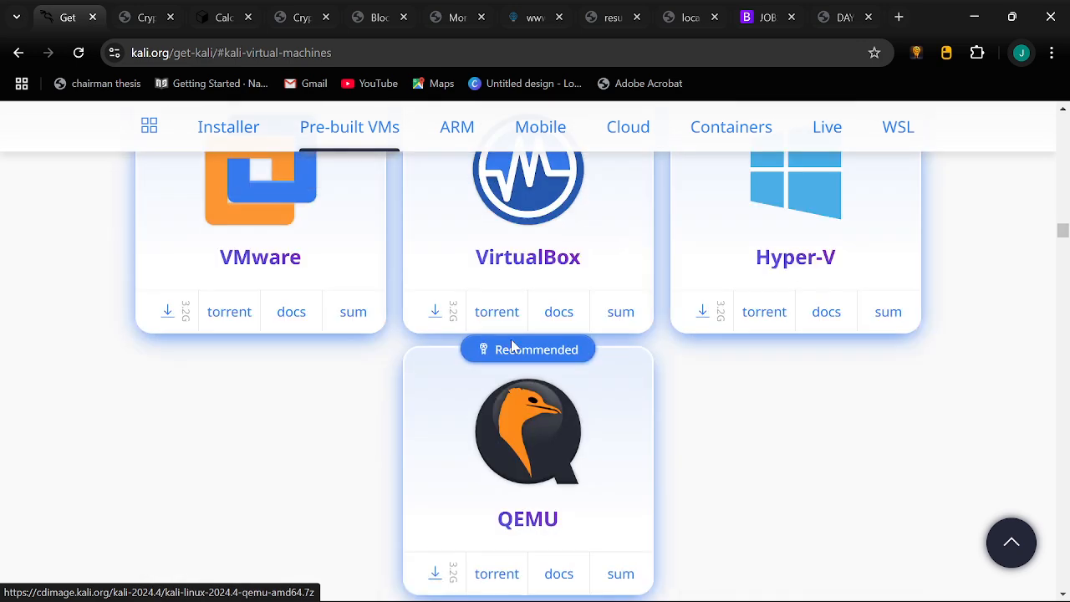
scroll(512, 348, "down", 5)
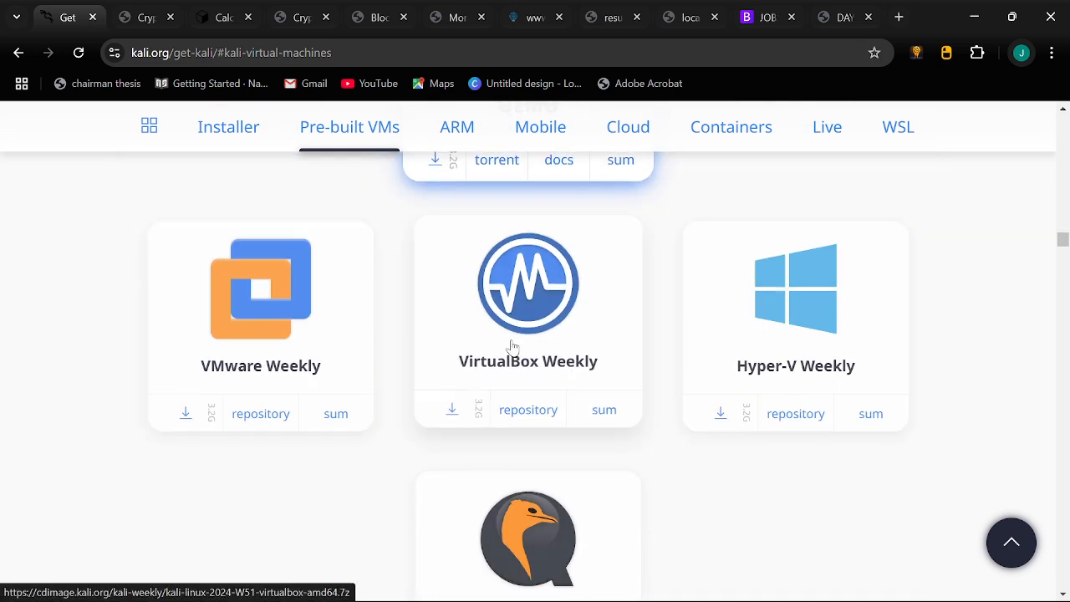
scroll(512, 347, "up", 6)
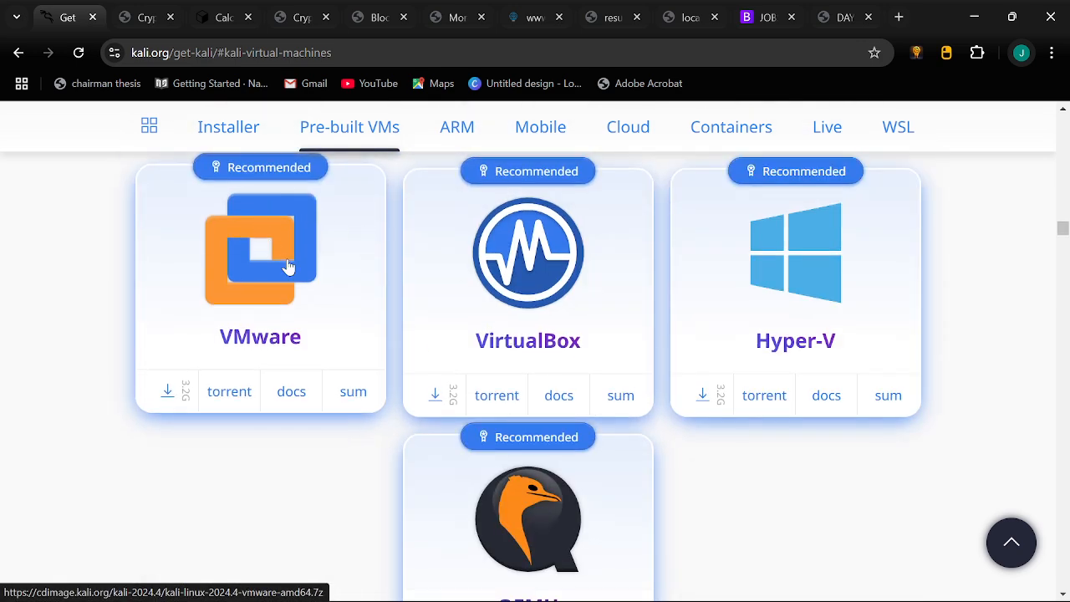
scroll(289, 266, "up", 1)
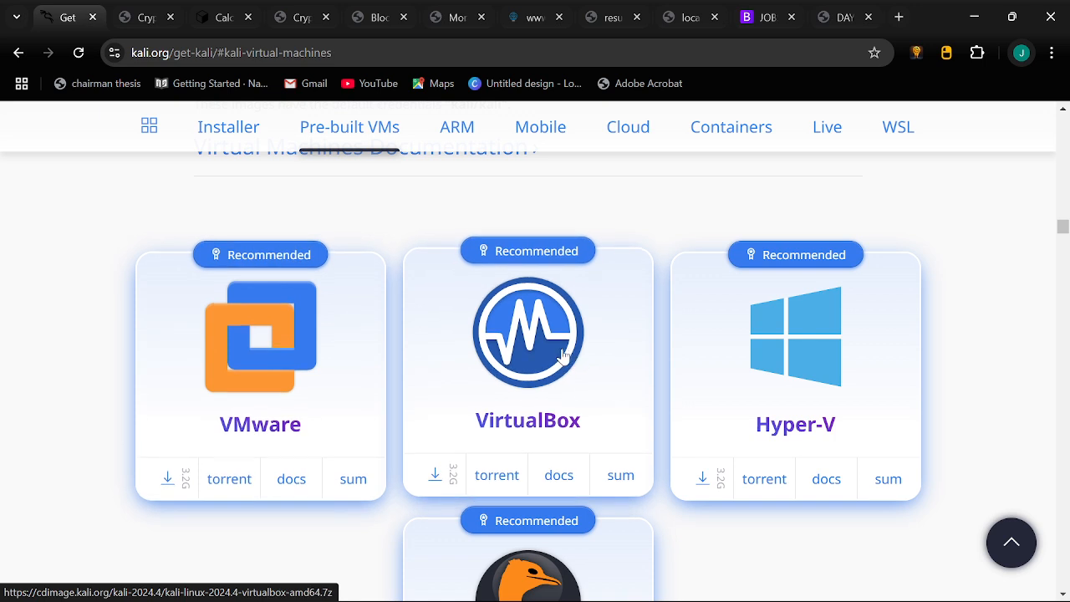
Request the pre-built VMware image kali-linux-2024.4-vmware-amd64, choose Downloads as the save location, and cancel the save
left_click(226, 350)
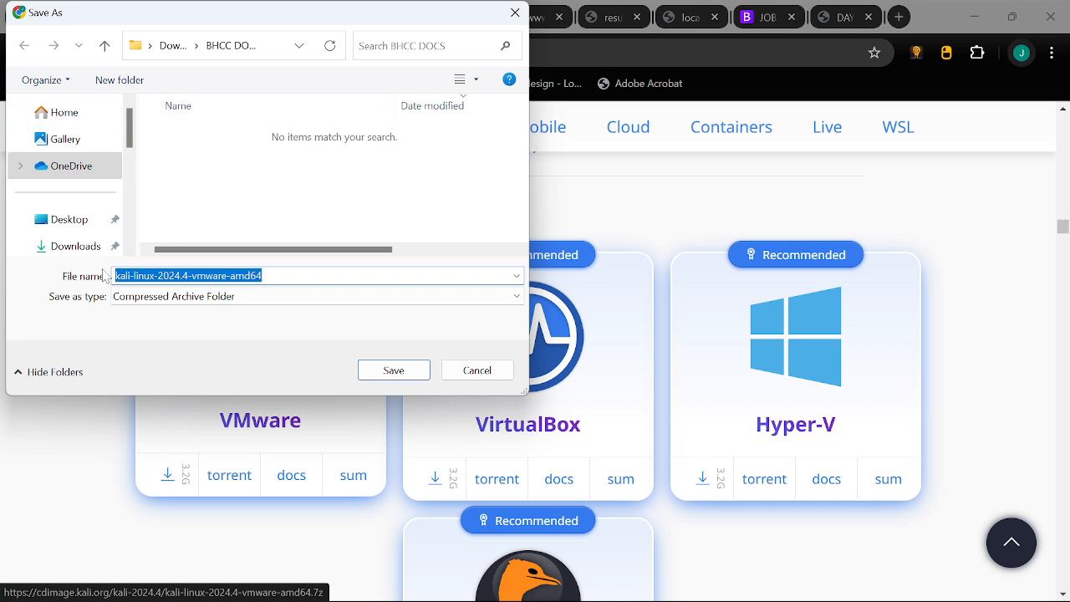
left_click(76, 246)
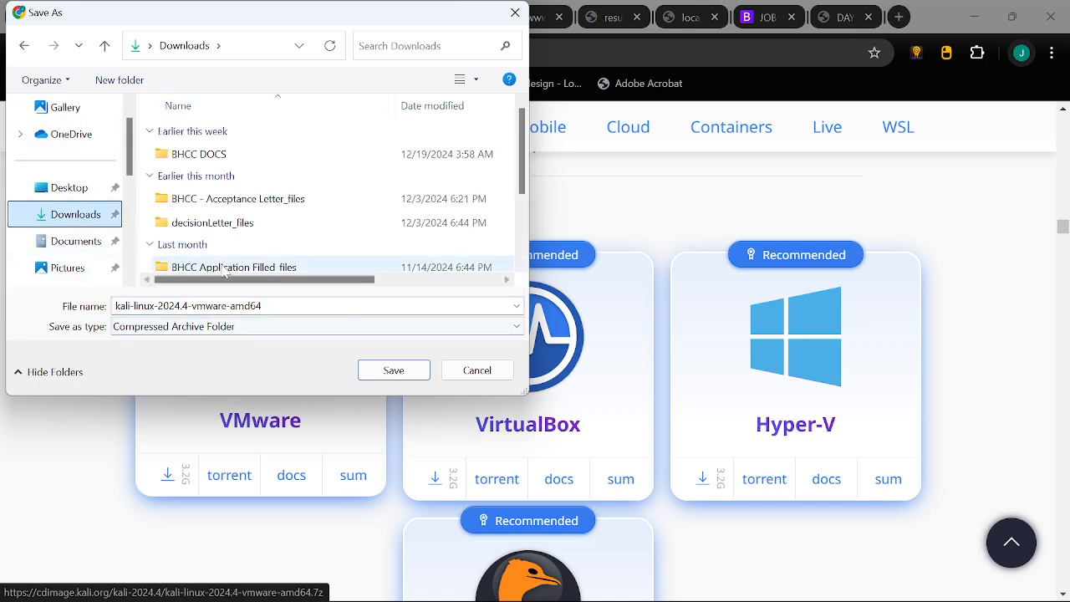
left_click(458, 373)
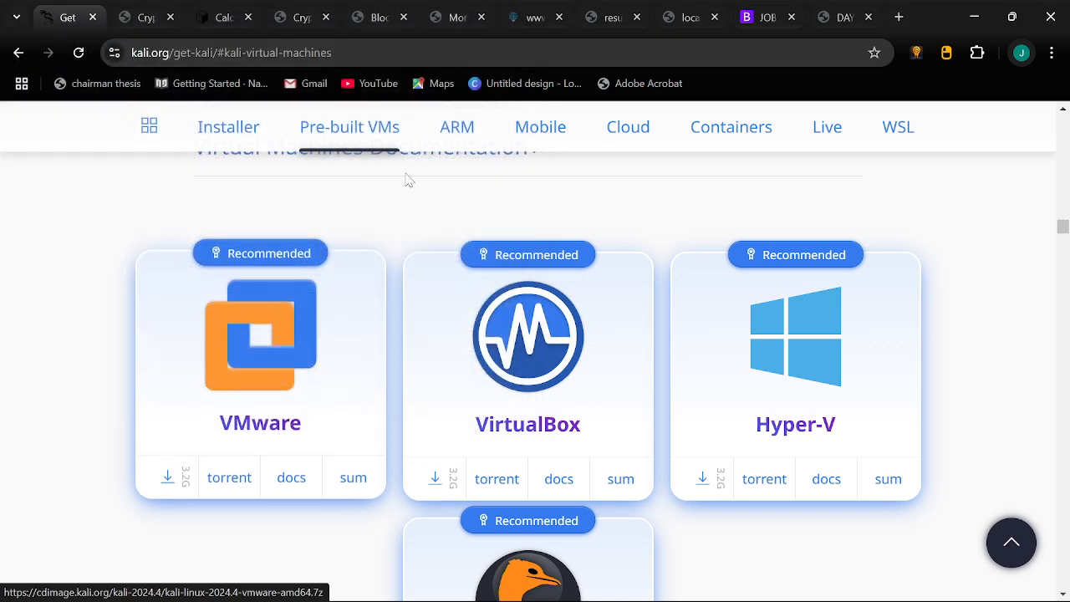
Minimize Chrome, switch to File Explorer and open the kali linux2 folder inside Downloads
left_click(979, 17)
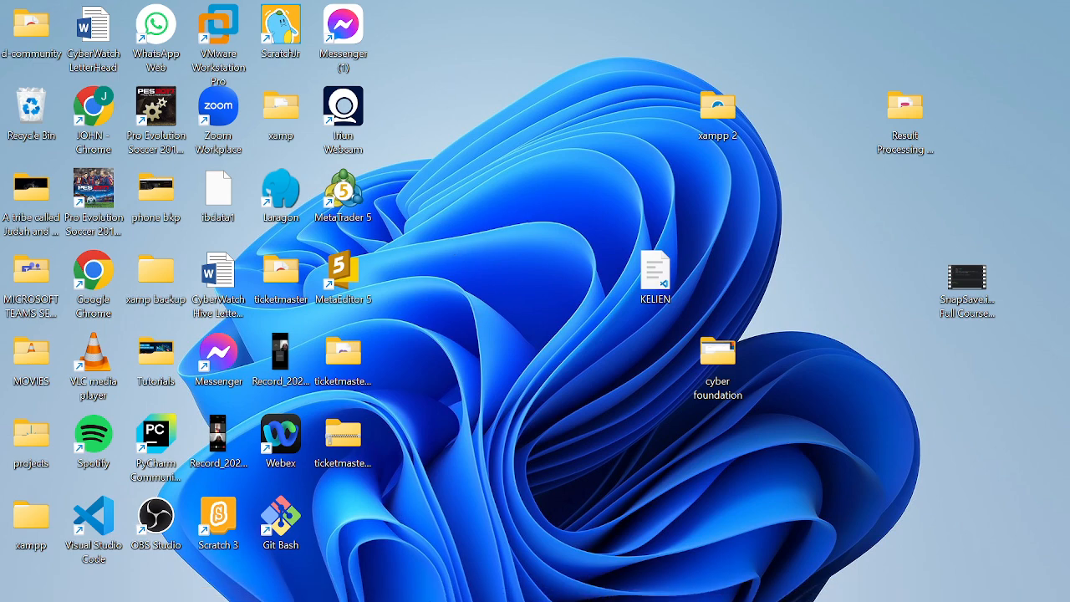
mouse_move(387, 596)
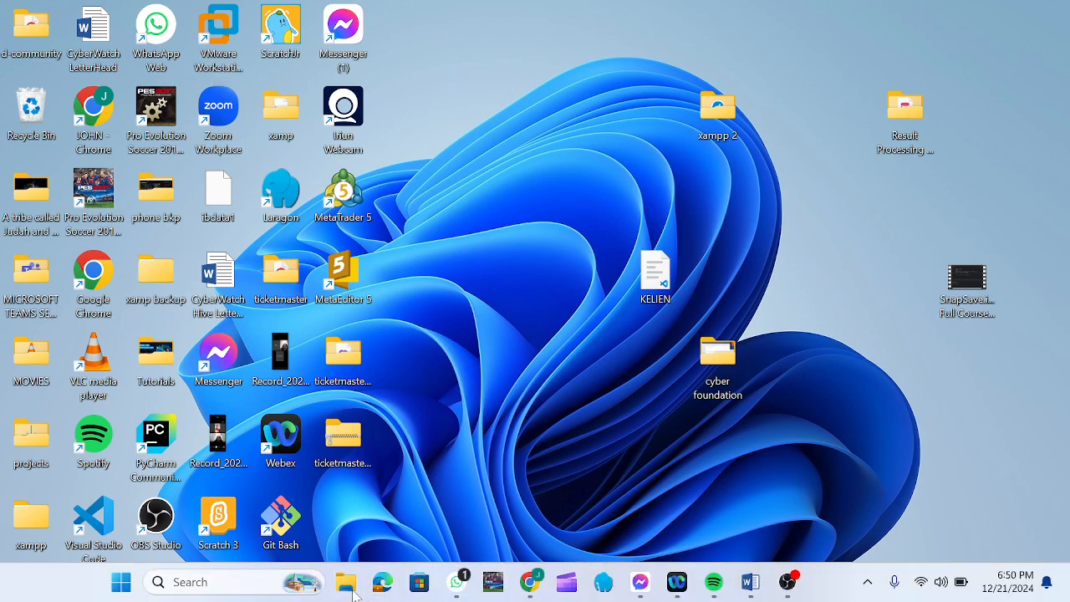
left_click(347, 583)
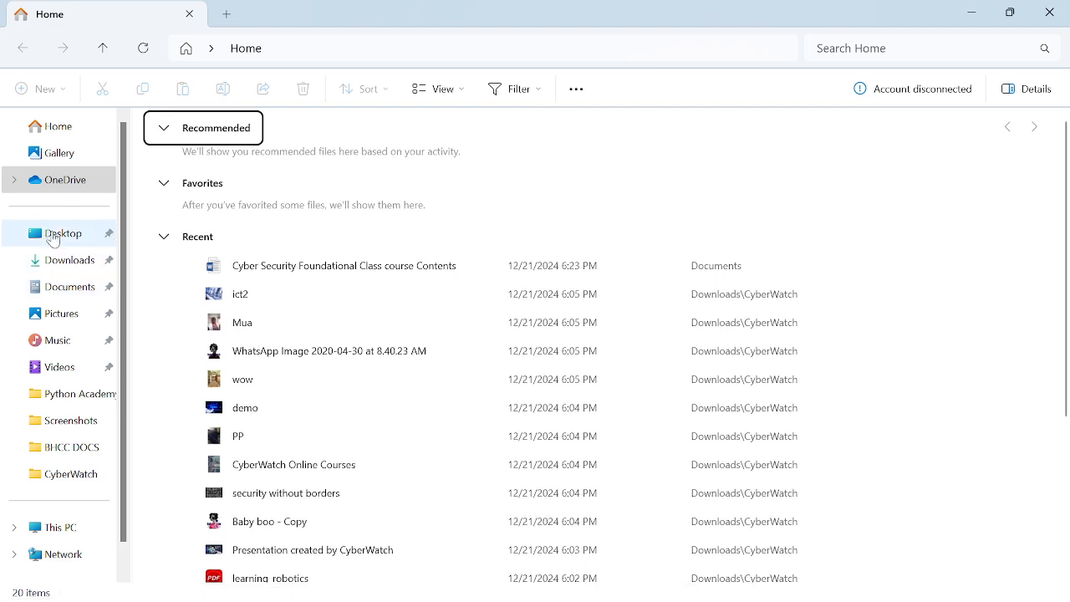
left_click(65, 262)
scroll(269, 358, "down", 2)
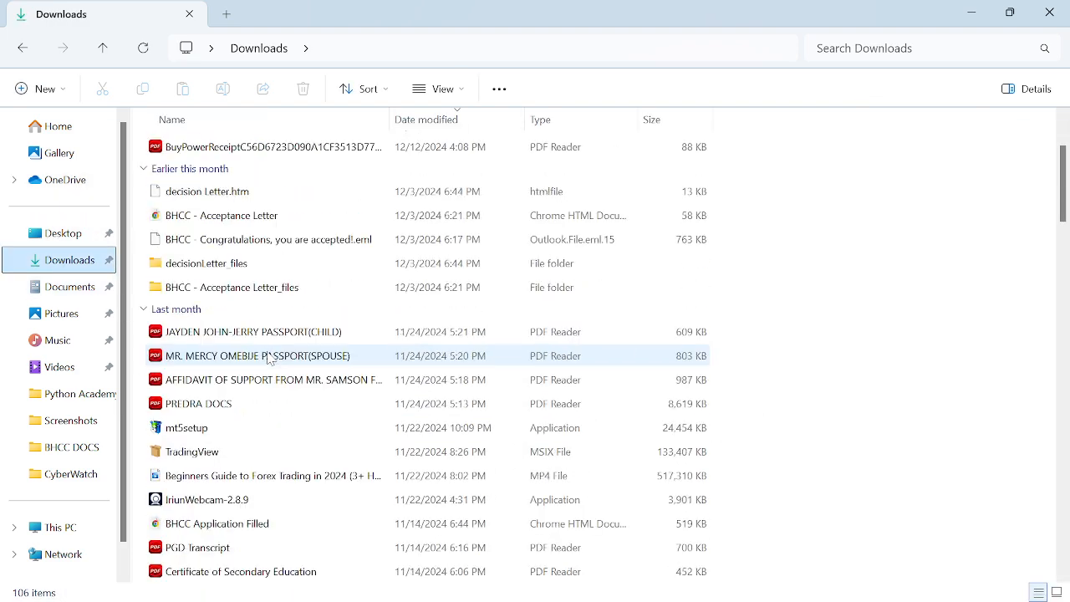
scroll(269, 358, "down", 10)
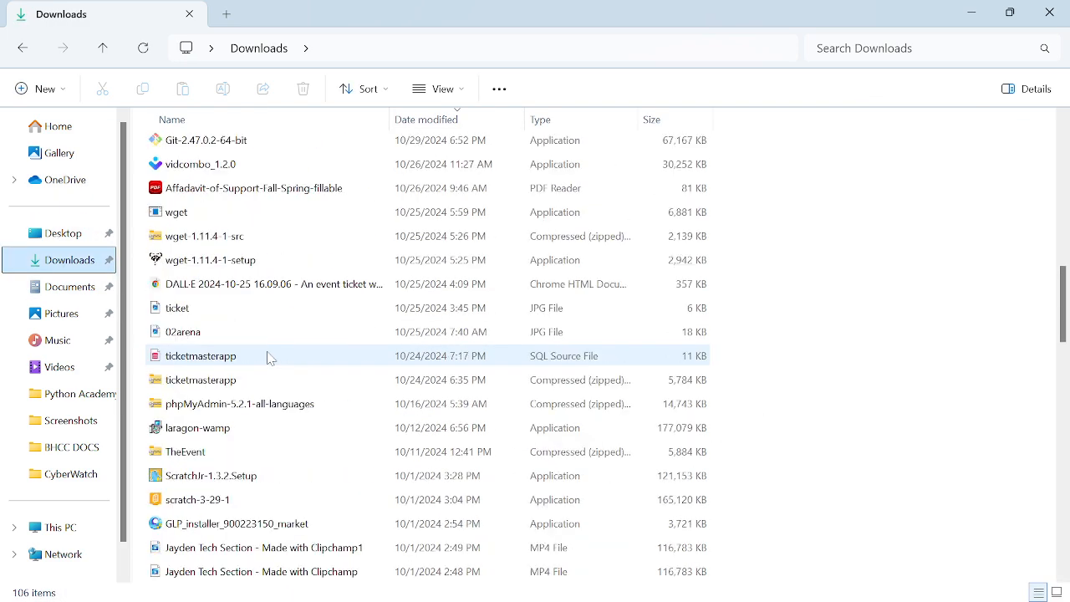
scroll(270, 358, "down", 2)
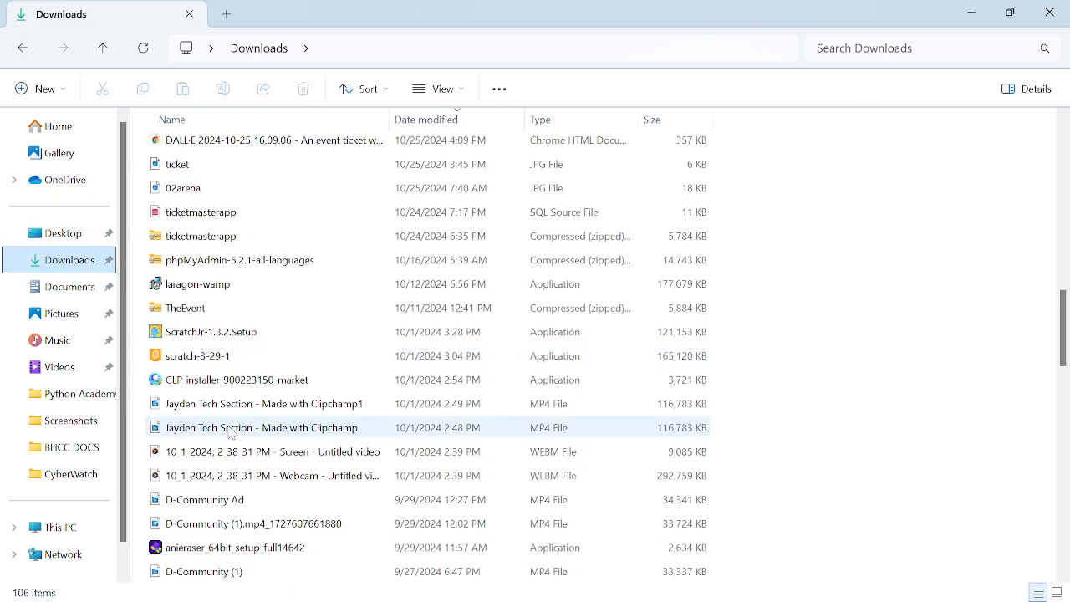
left_click(199, 315)
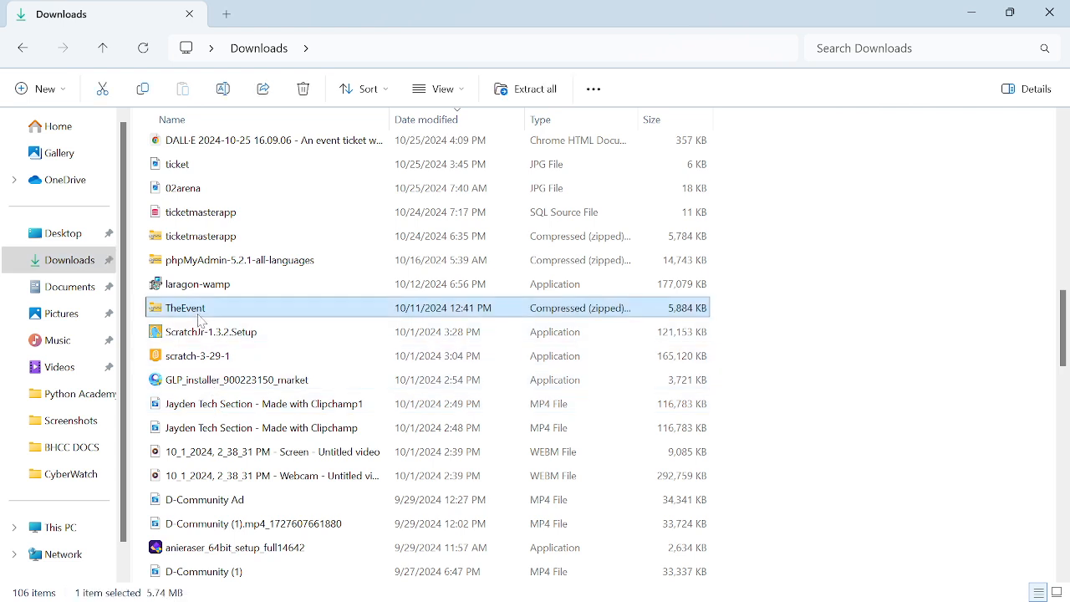
key("k")
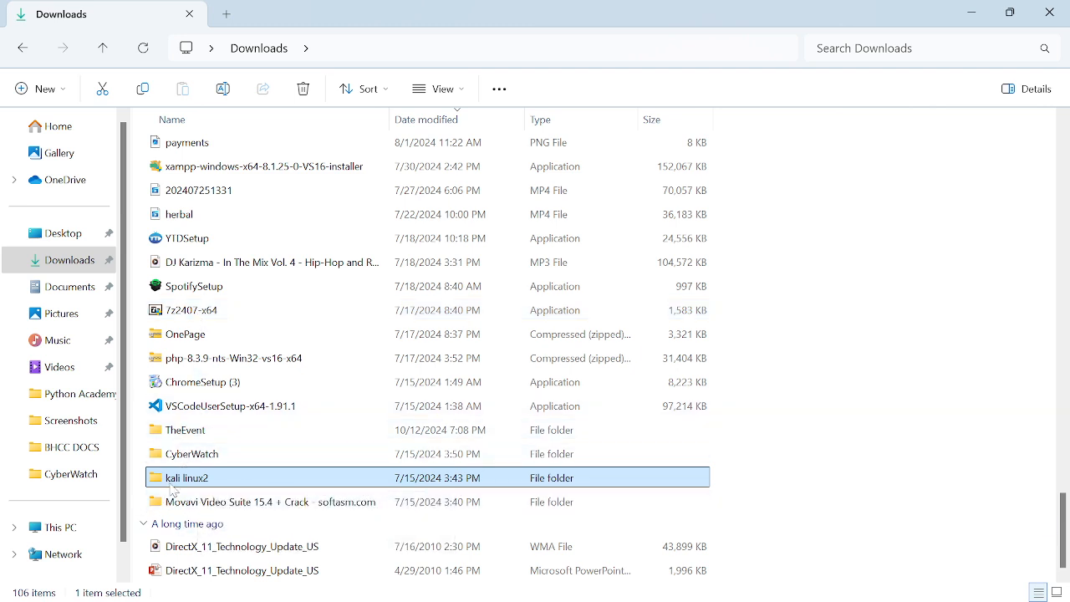
double_click(169, 488)
Look through the kali linux2 folder for the kali-linux-2020.2-live-amd64 disc image
scroll(282, 447, "down", 1)
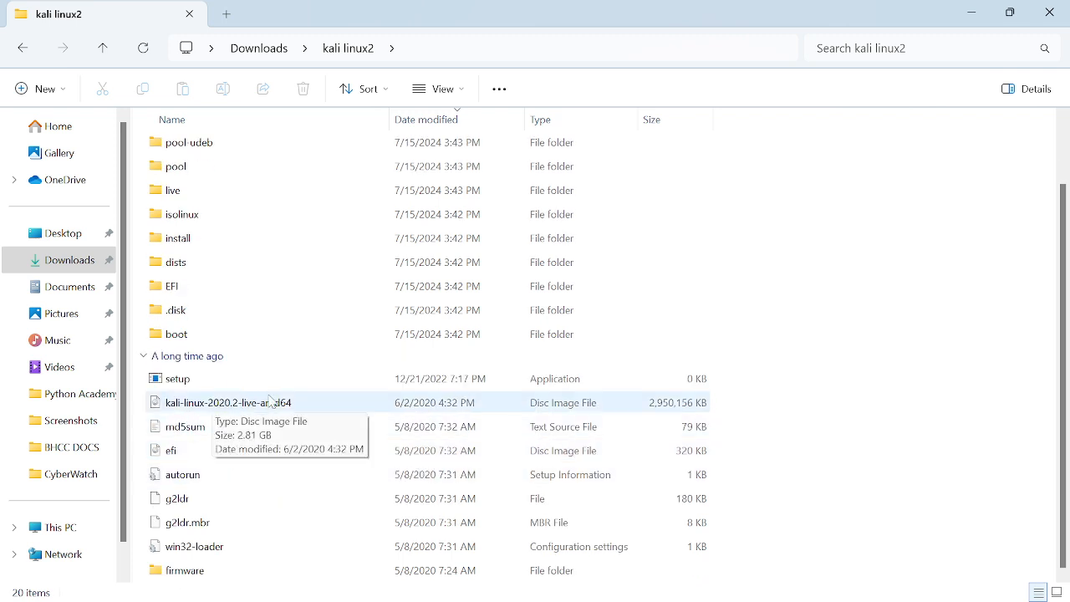
scroll(309, 336, "up", 1)
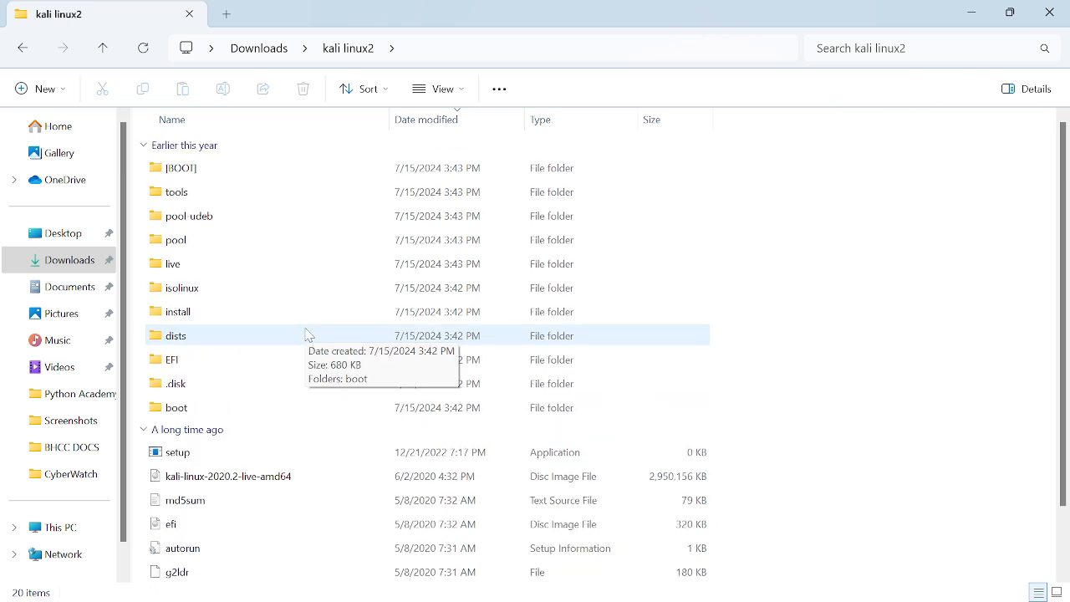
scroll(306, 336, "down", 1)
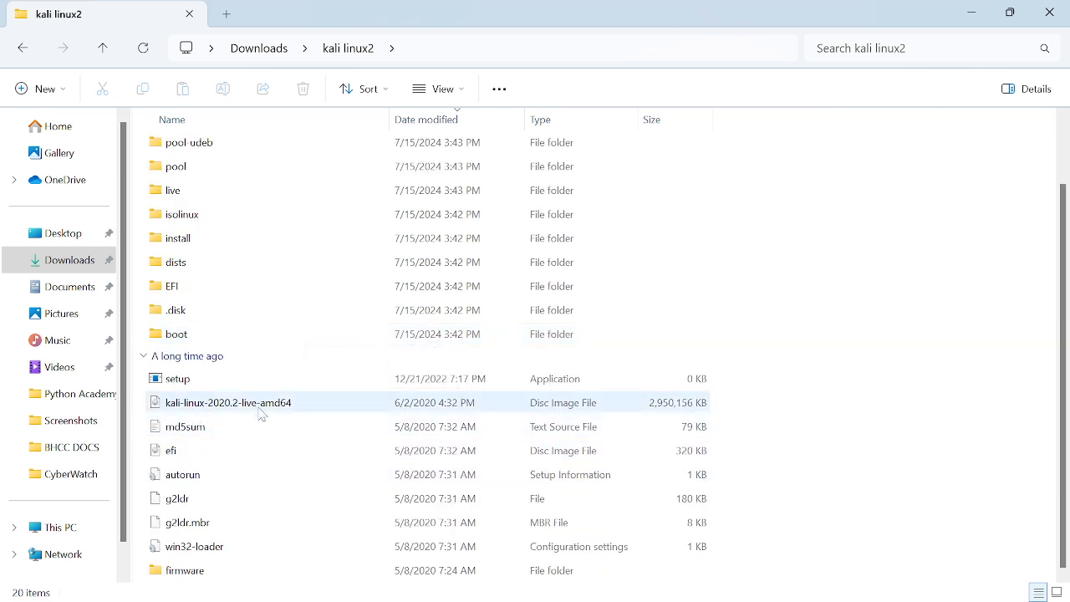
mouse_move(260, 413)
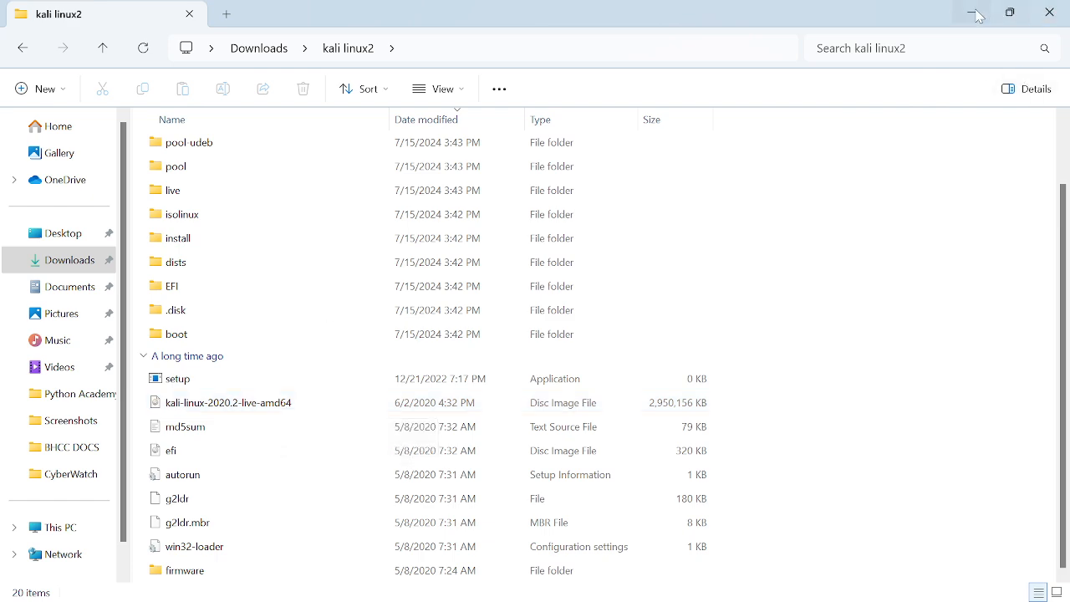
Close File Explorer and switch back to the Chrome window showing the Get Kali page
left_click(1034, 14)
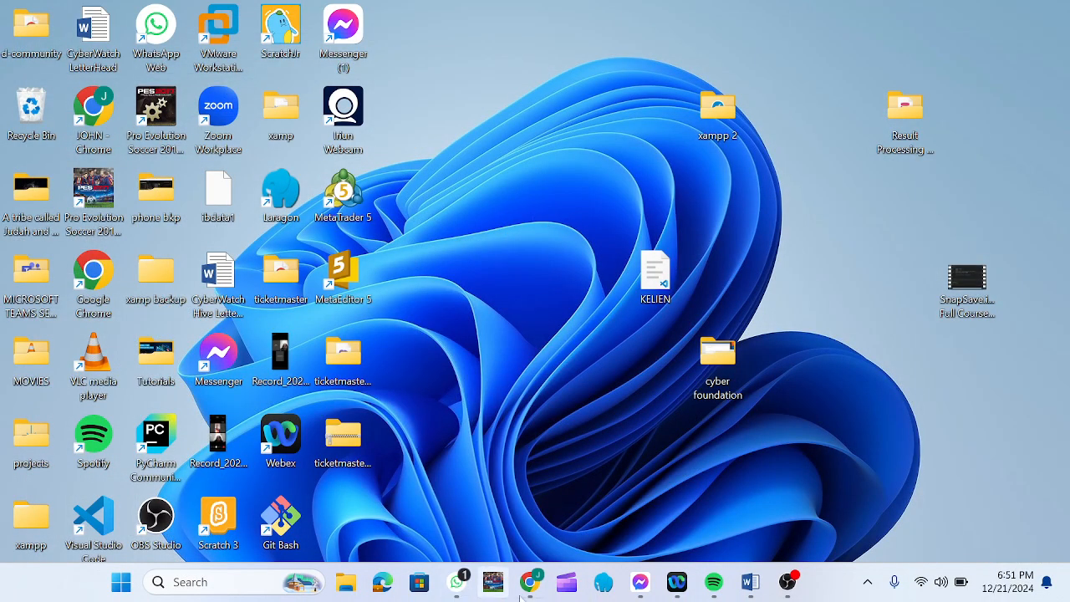
mouse_move(530, 582)
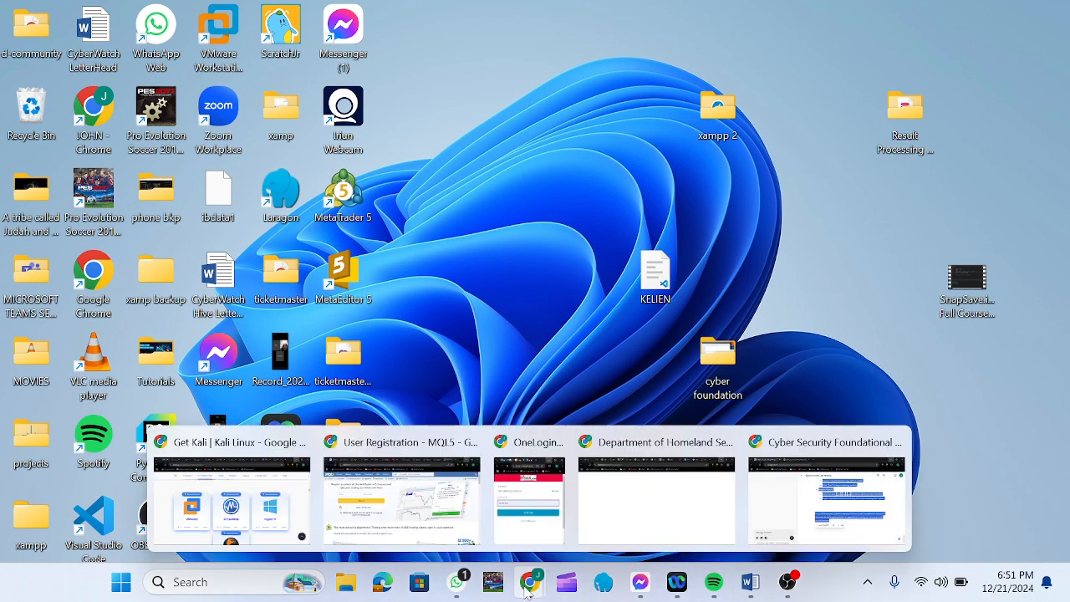
left_click(265, 544)
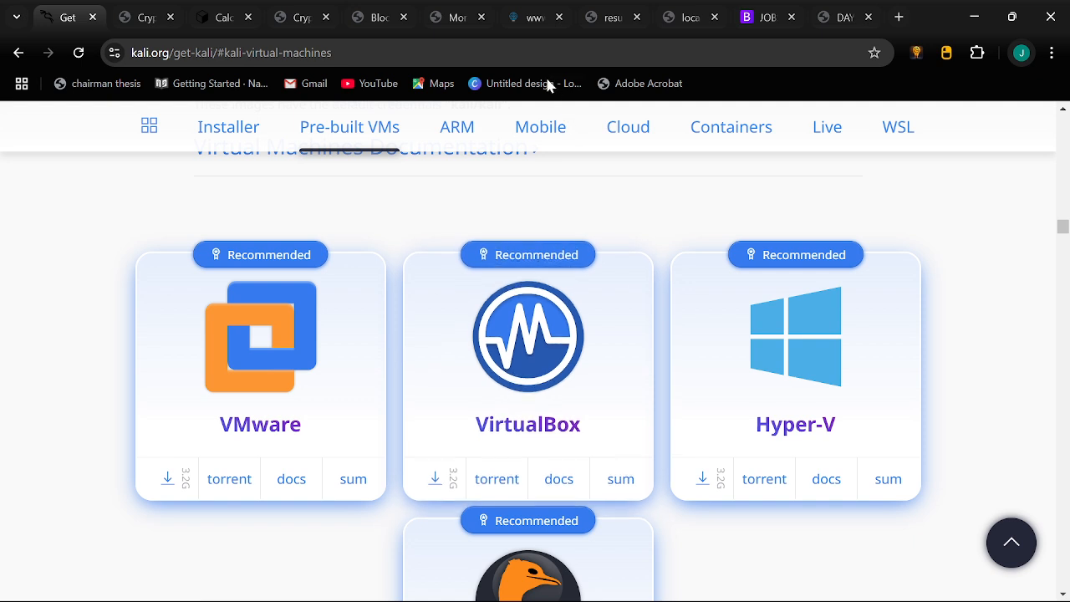
Switch from Chrome to VMware Workstation, view the existing Kali Linux machine's details, and close its tab
left_click(977, 13)
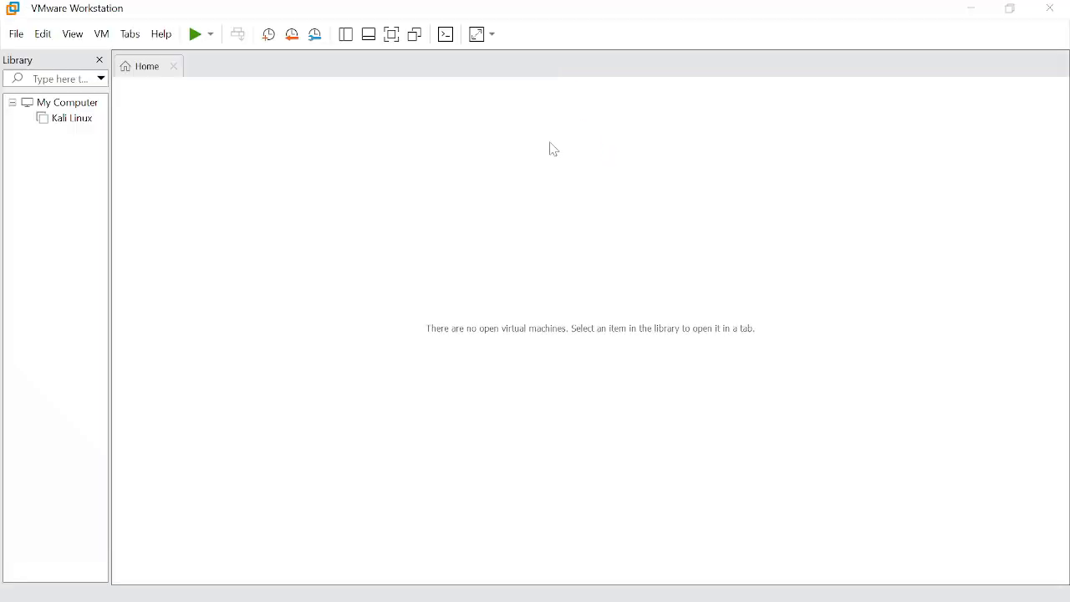
left_click(58, 119)
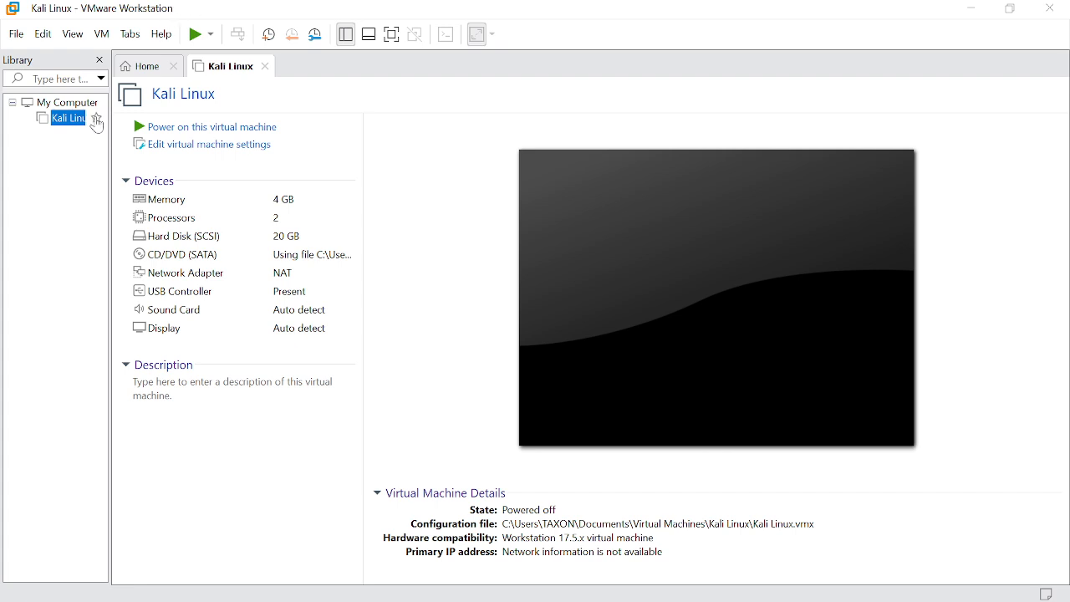
left_click(265, 66)
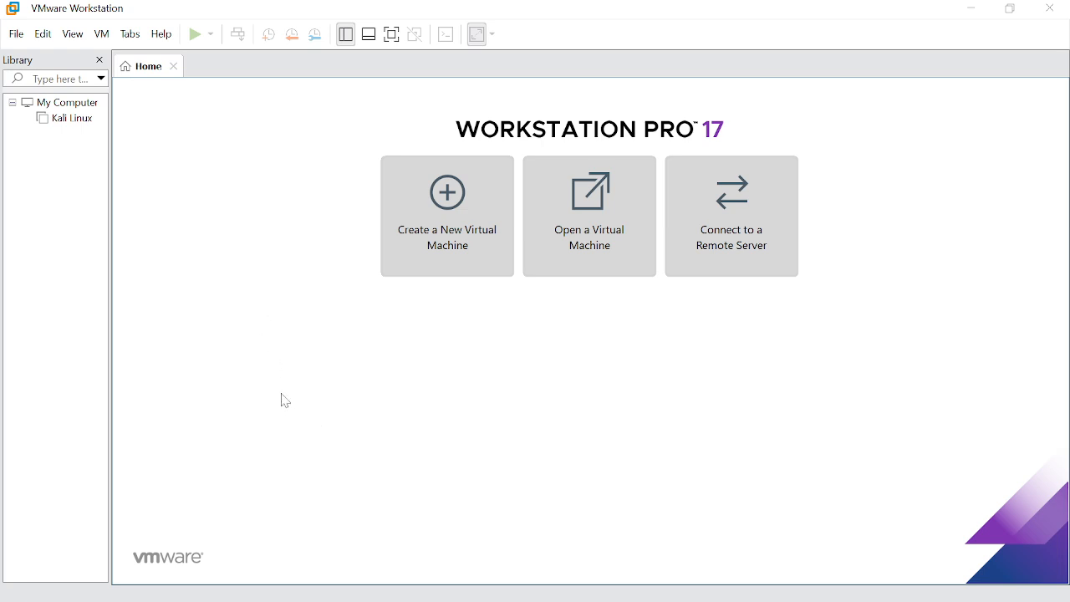
Start creating a new virtual machine with the Typical (recommended) configuration
left_click(449, 192)
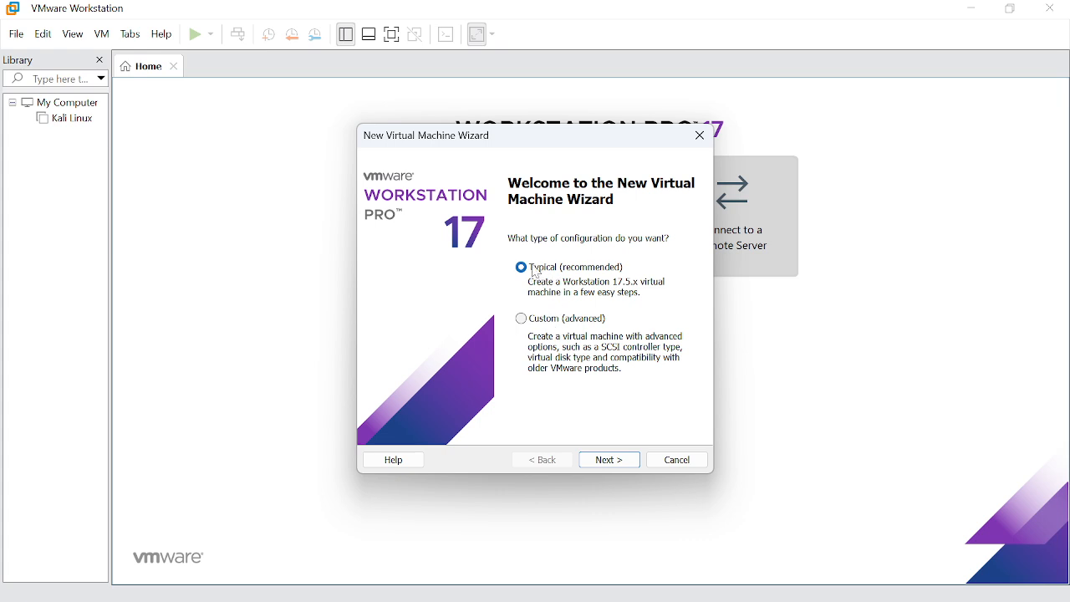
left_click(522, 320)
left_click(521, 268)
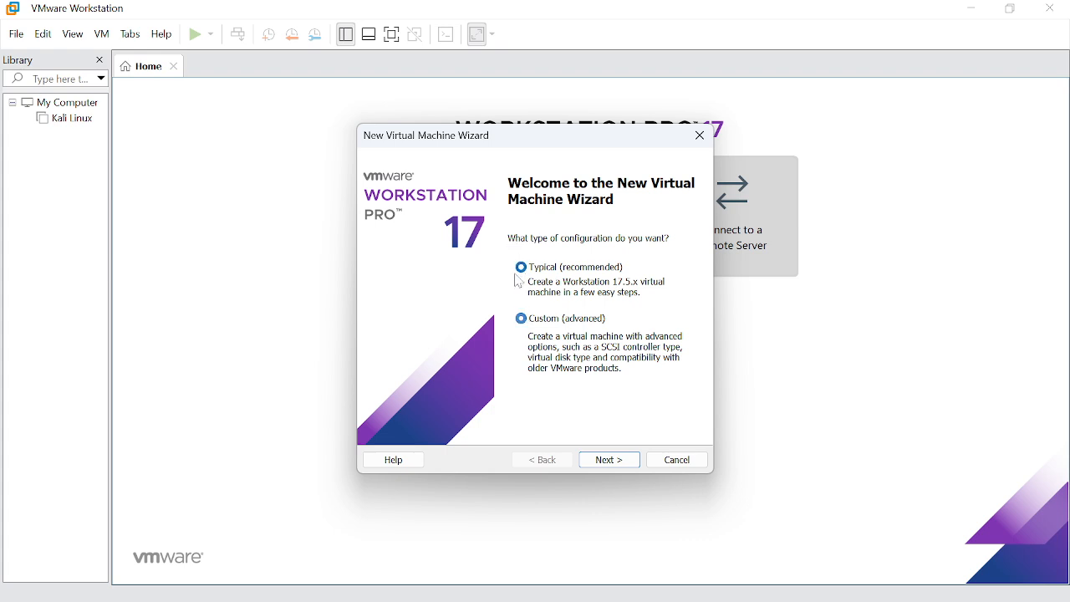
left_click(611, 464)
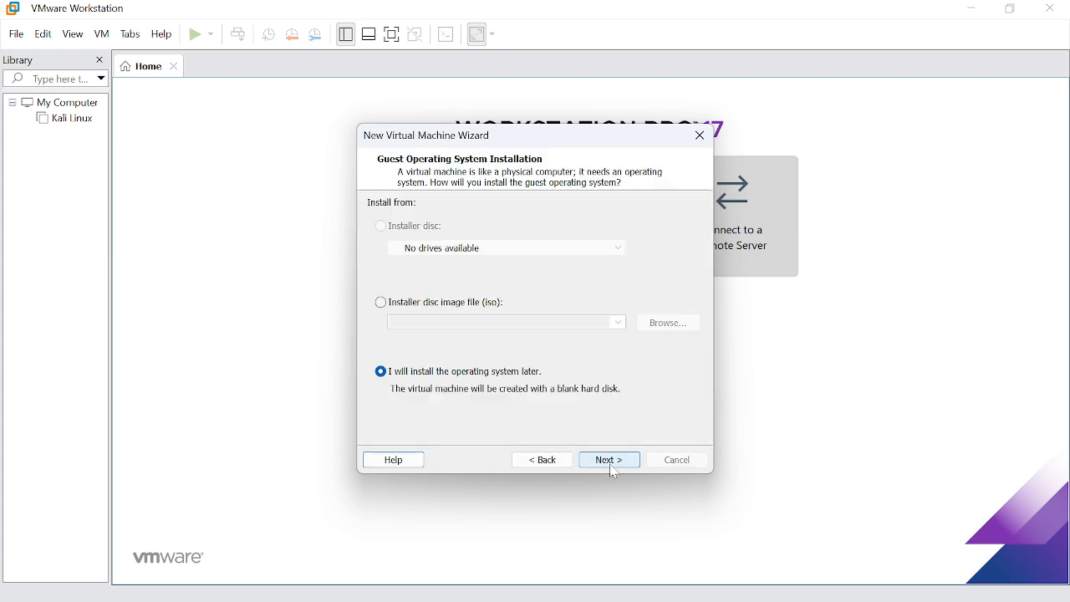
Set the installer disc image file to kali-linux-2020.2-live-amd64 from the kali linux2 folder in Downloads
left_click(382, 304)
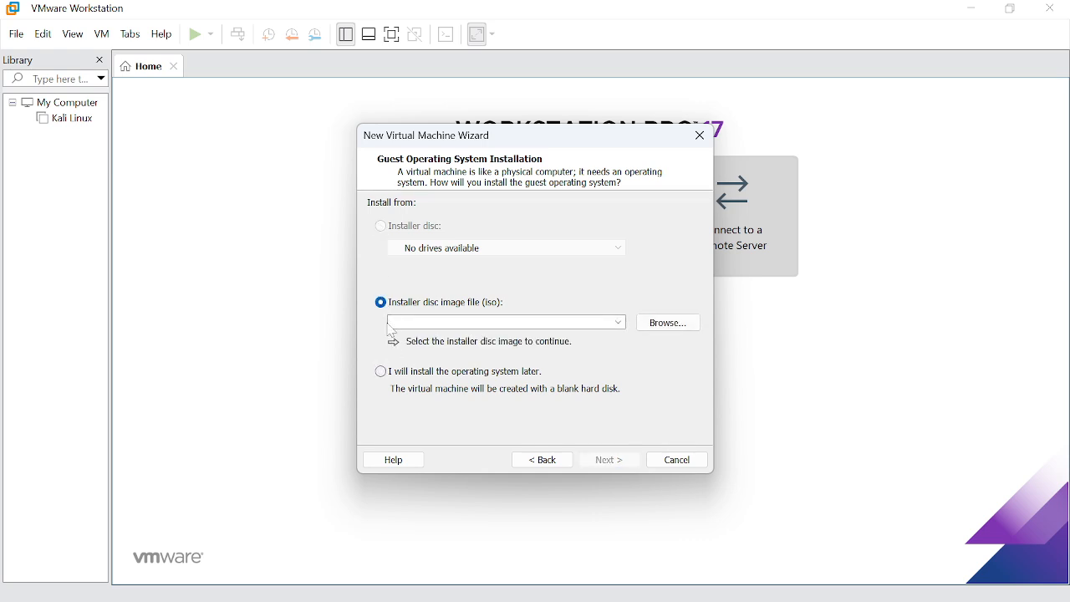
left_click(381, 373)
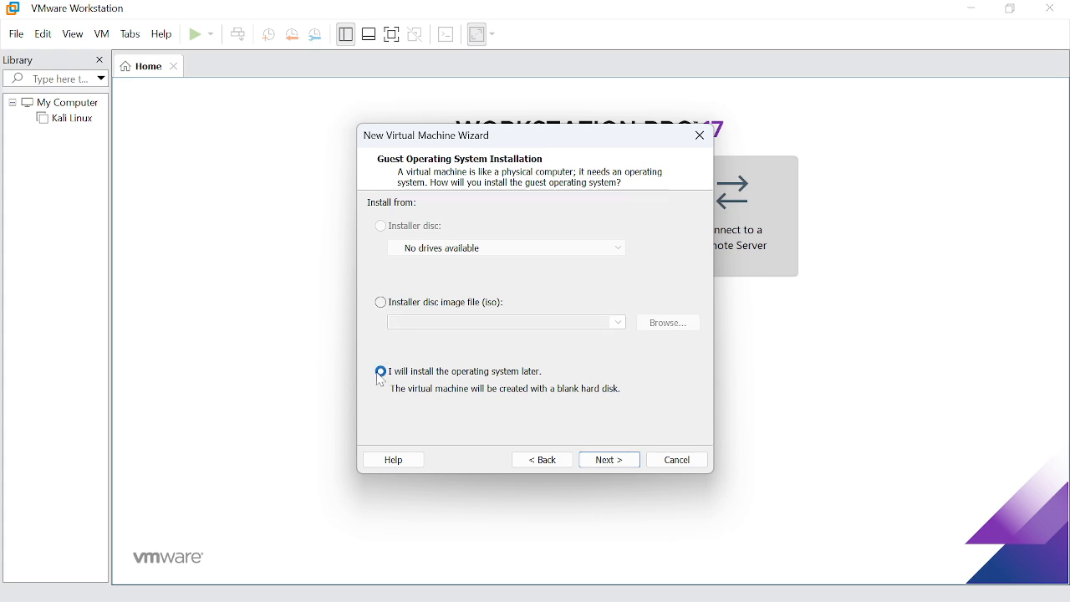
left_click(382, 303)
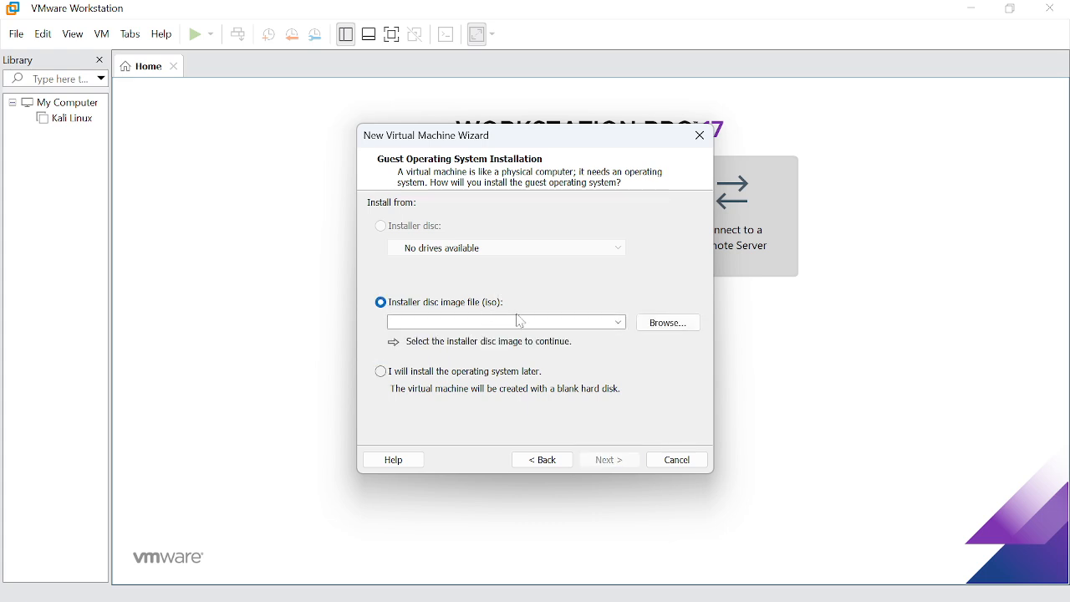
left_click(683, 325)
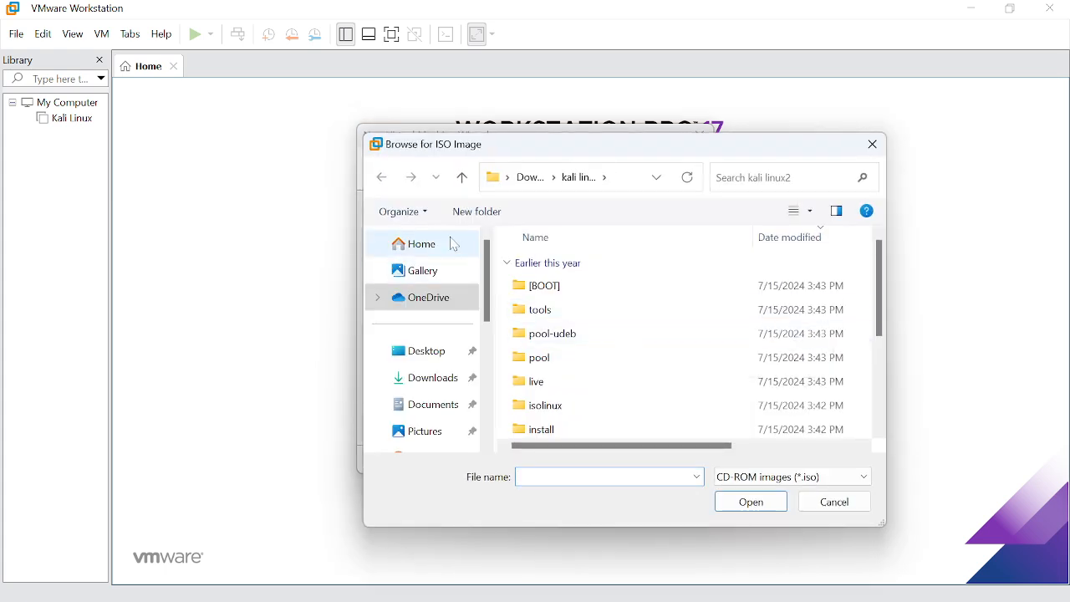
left_click(528, 180)
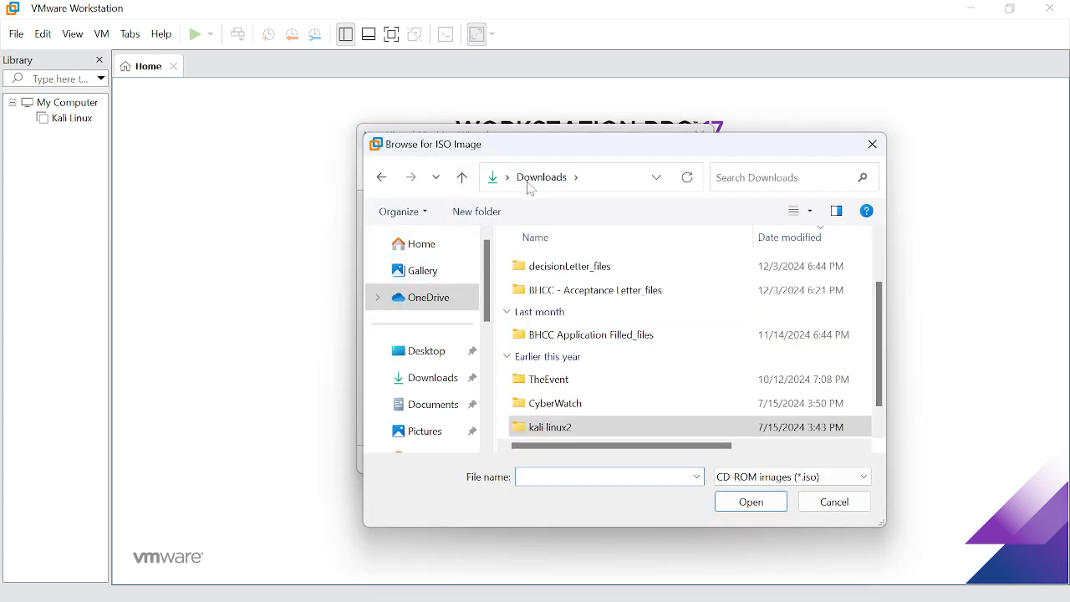
scroll(542, 299, "down", 1)
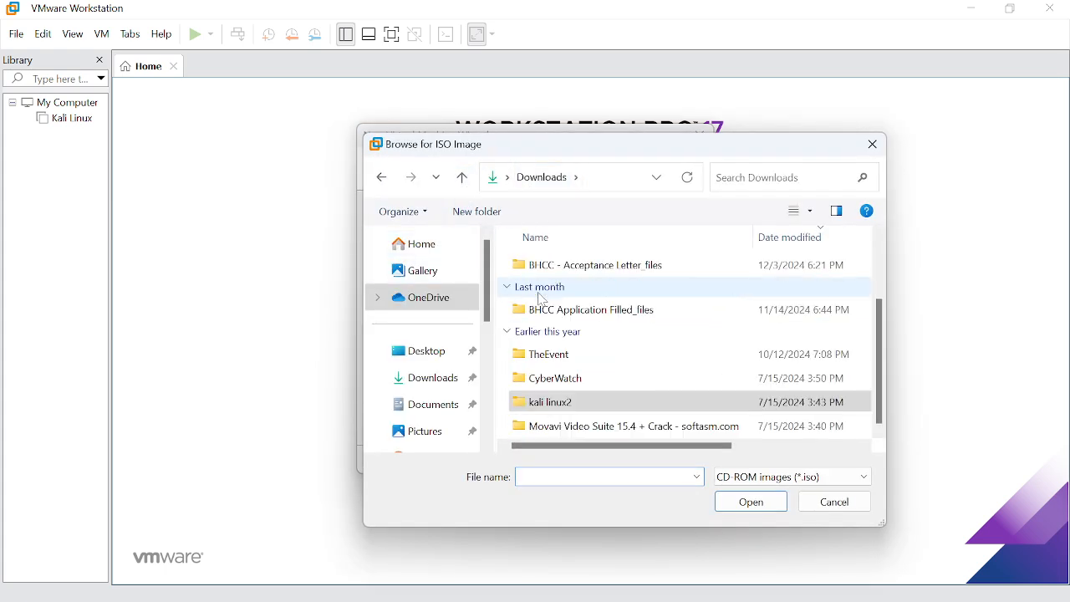
double_click(545, 402)
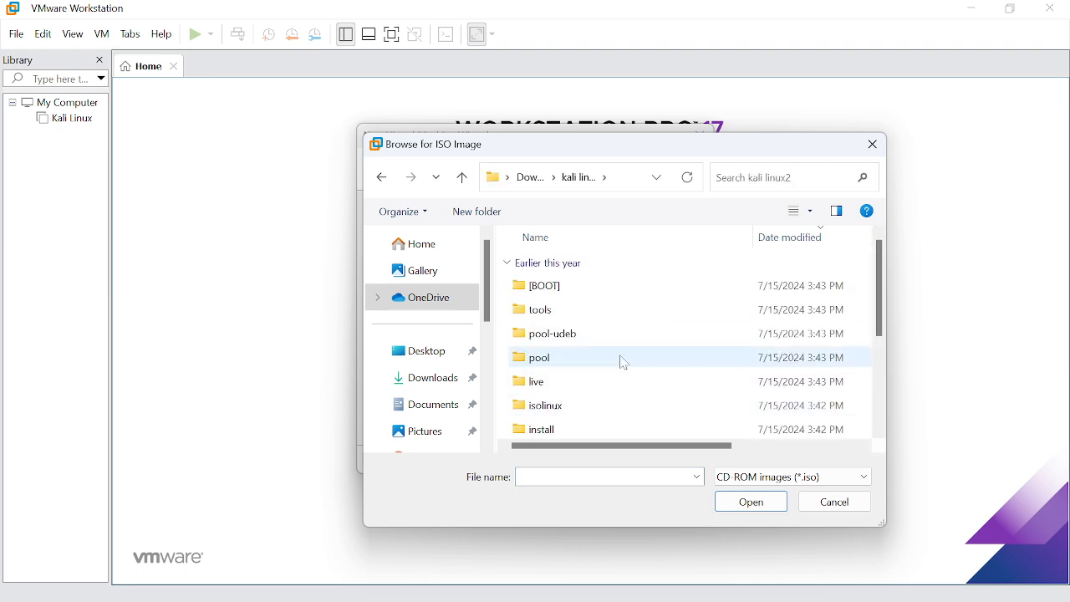
scroll(623, 362, "down", 3)
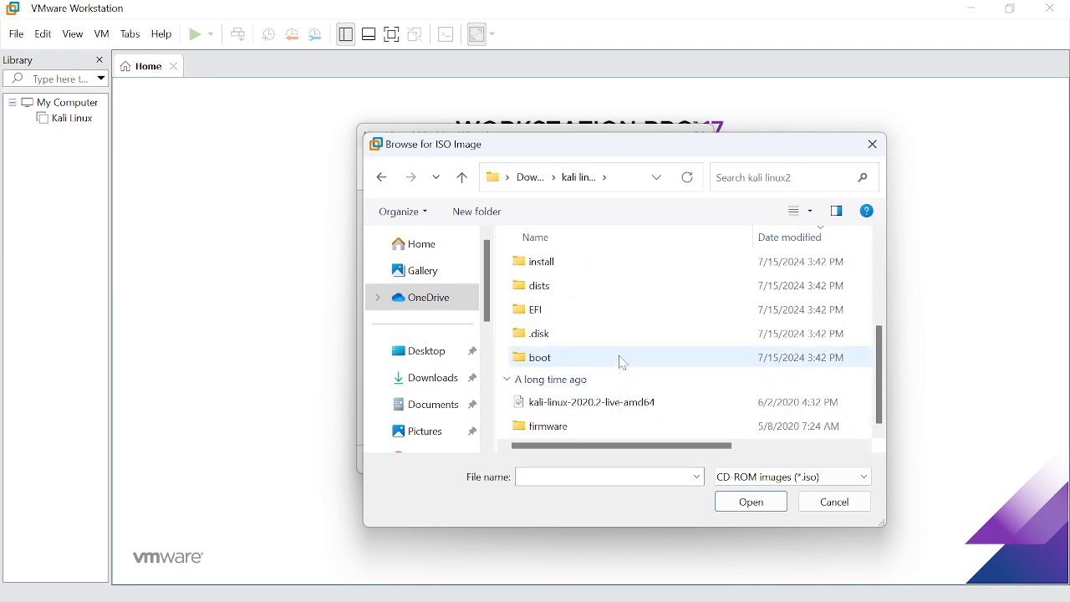
left_click(555, 410)
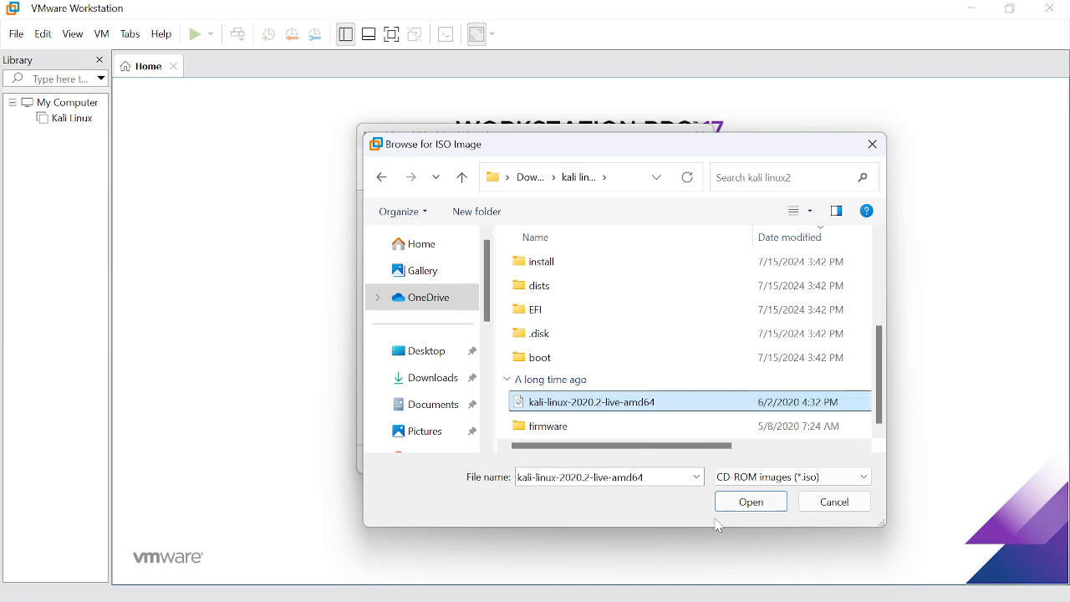
left_click(750, 502)
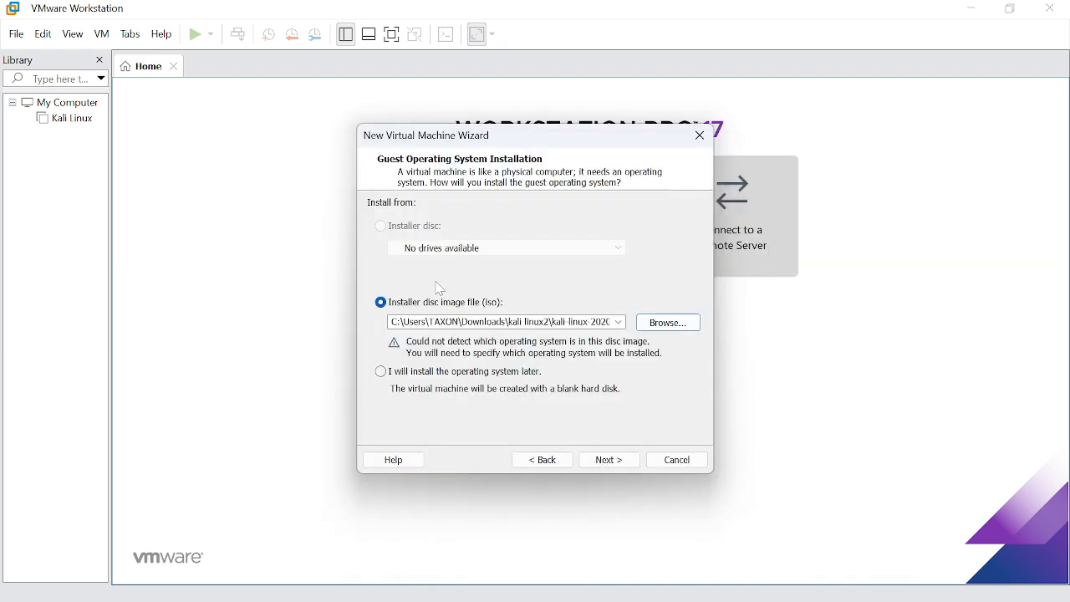
left_click(602, 458)
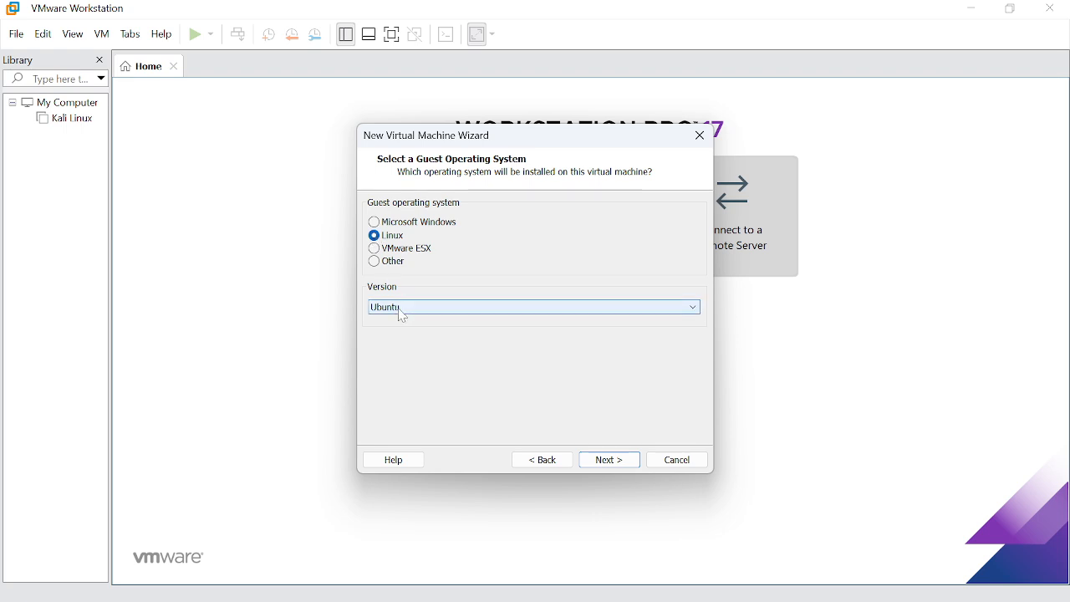
Look through the Linux versions and accept Linux with version Ubuntu as the guest operating system
left_click(473, 311)
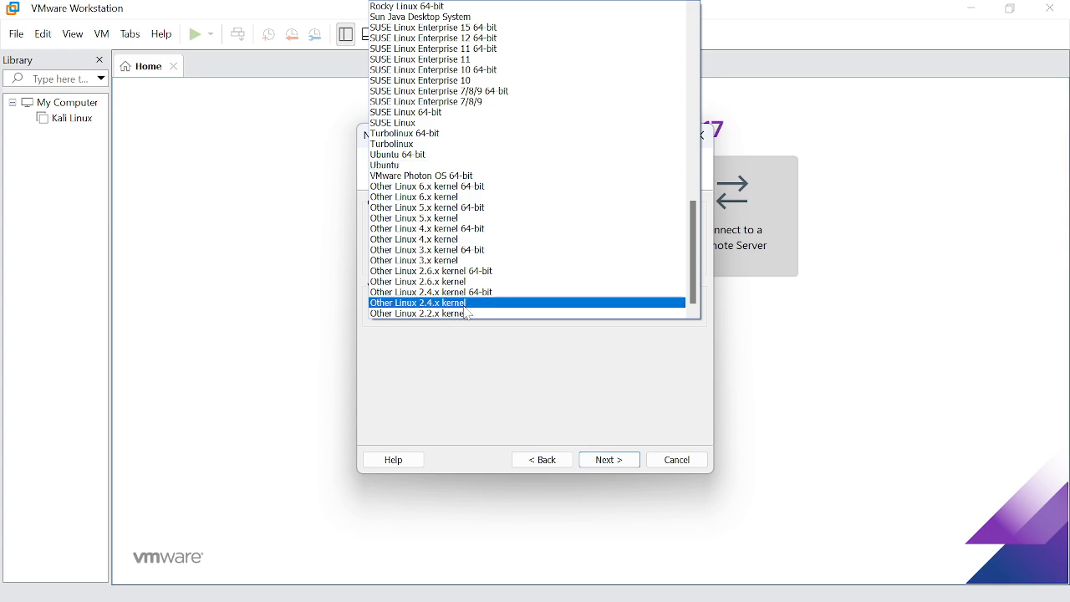
scroll(479, 204, "up", 14)
scroll(479, 204, "up", 4)
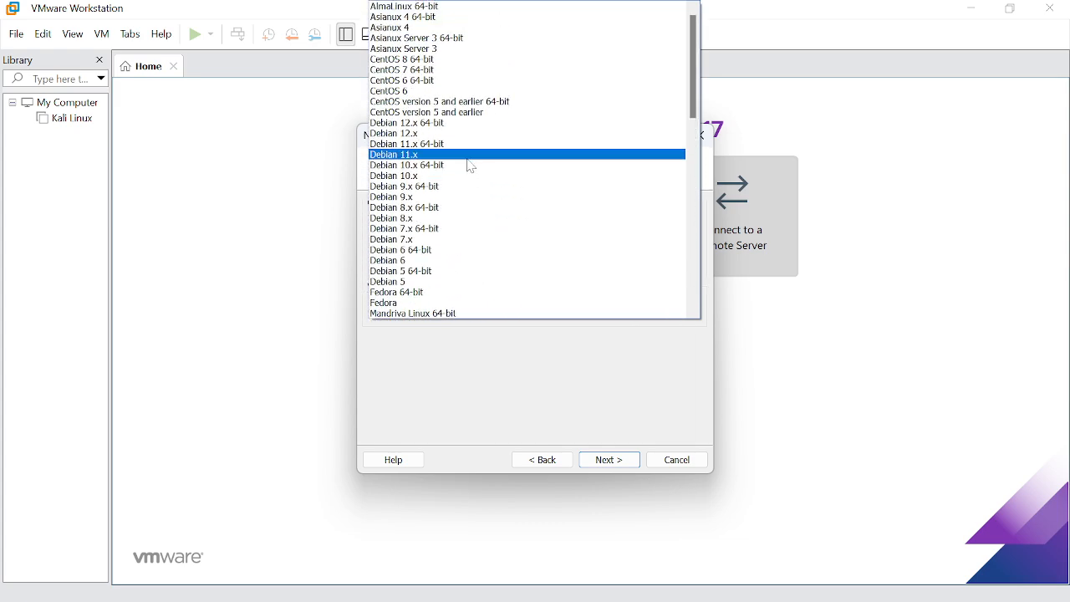
scroll(471, 167, "down", 3)
scroll(471, 168, "up", 2)
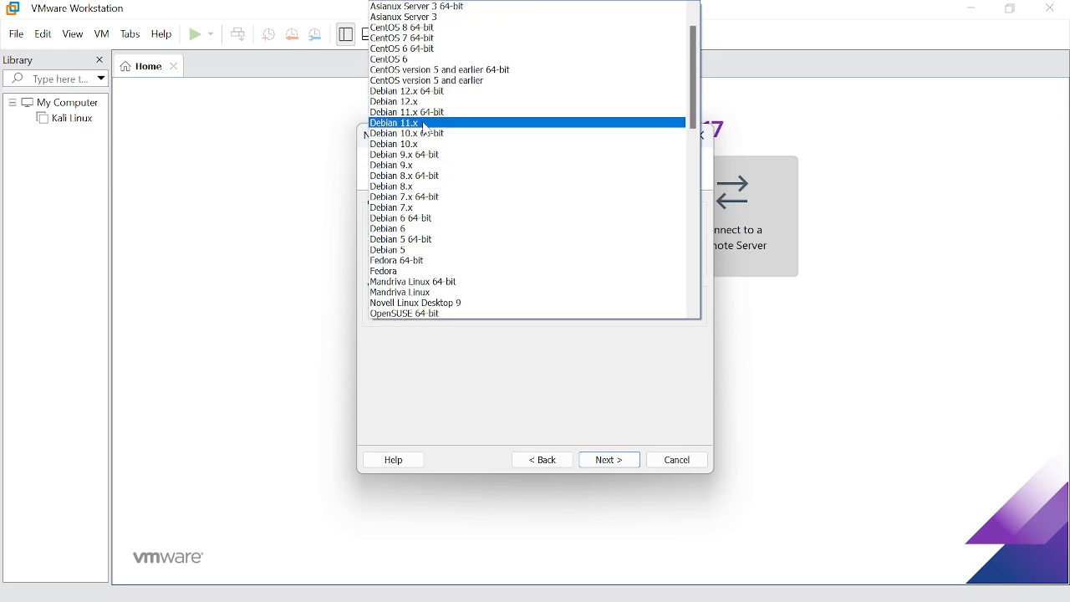
scroll(434, 174, "down", 1)
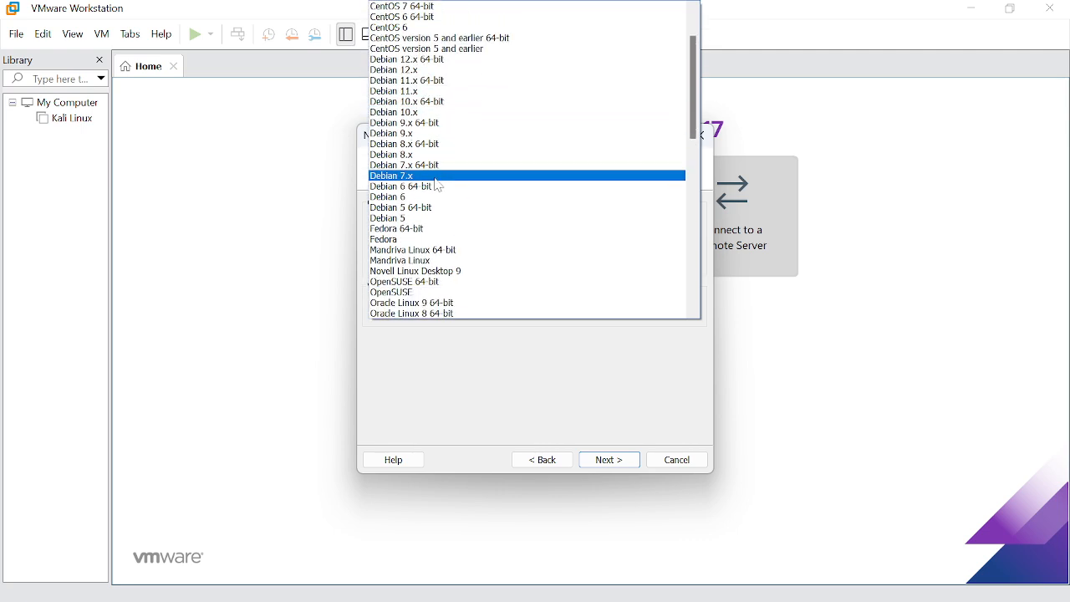
scroll(433, 225, "down", 3)
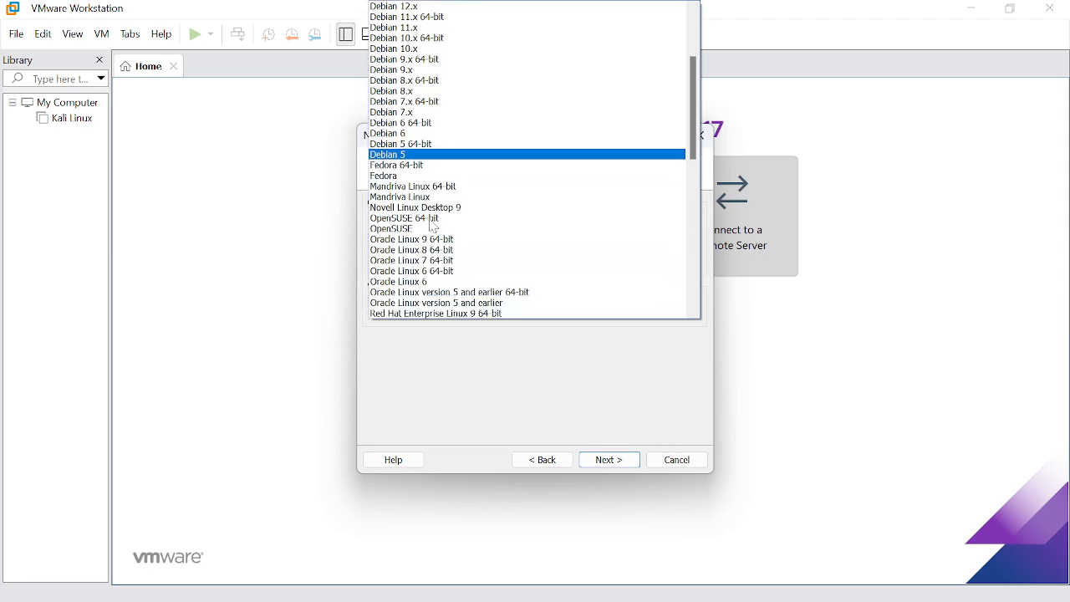
scroll(434, 226, "down", 3)
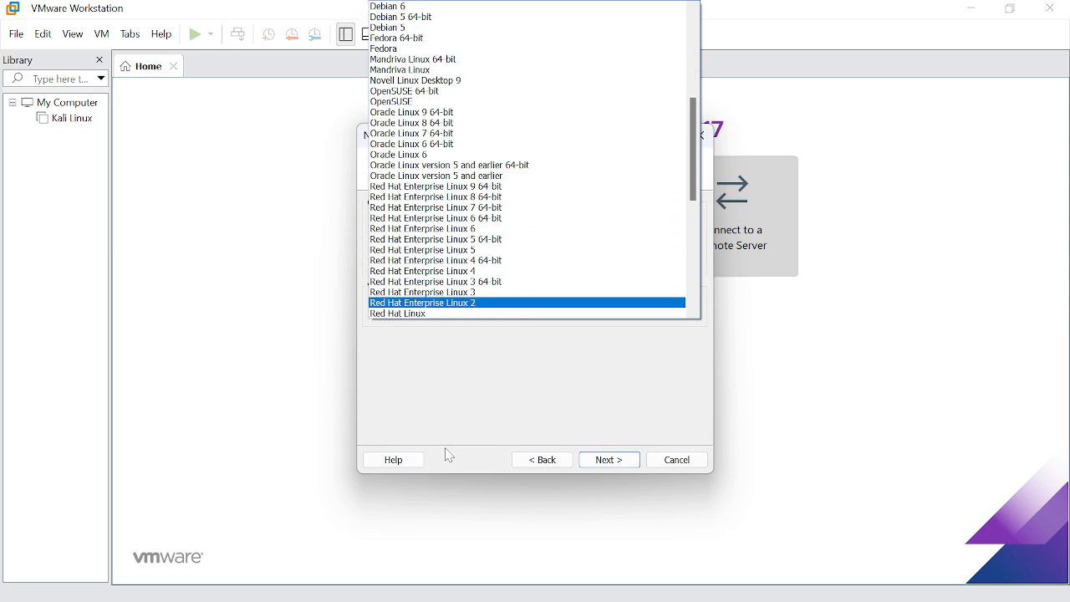
left_click(454, 413)
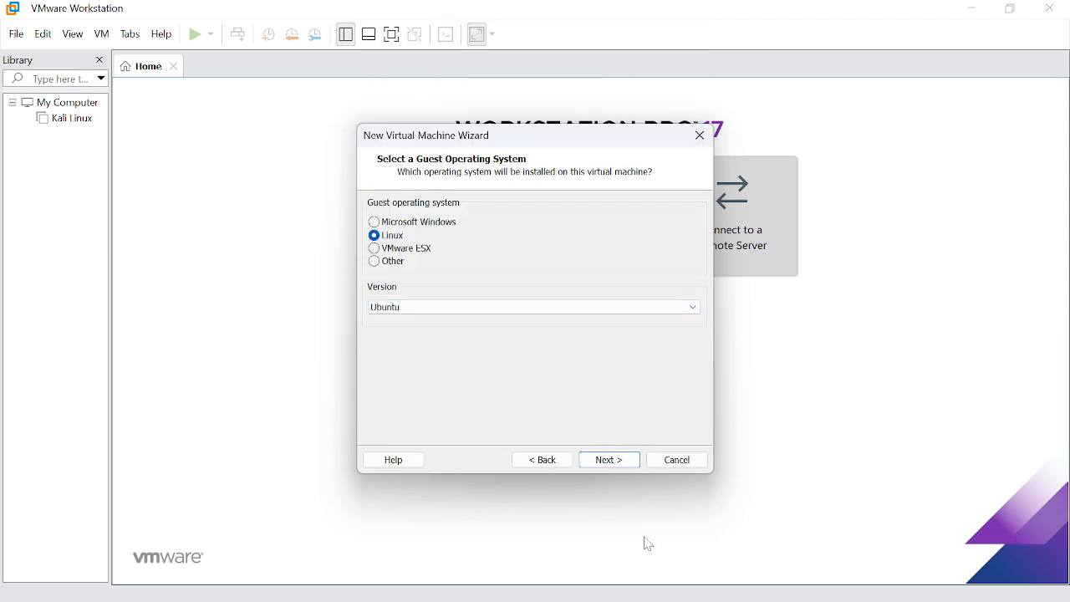
left_click(611, 464)
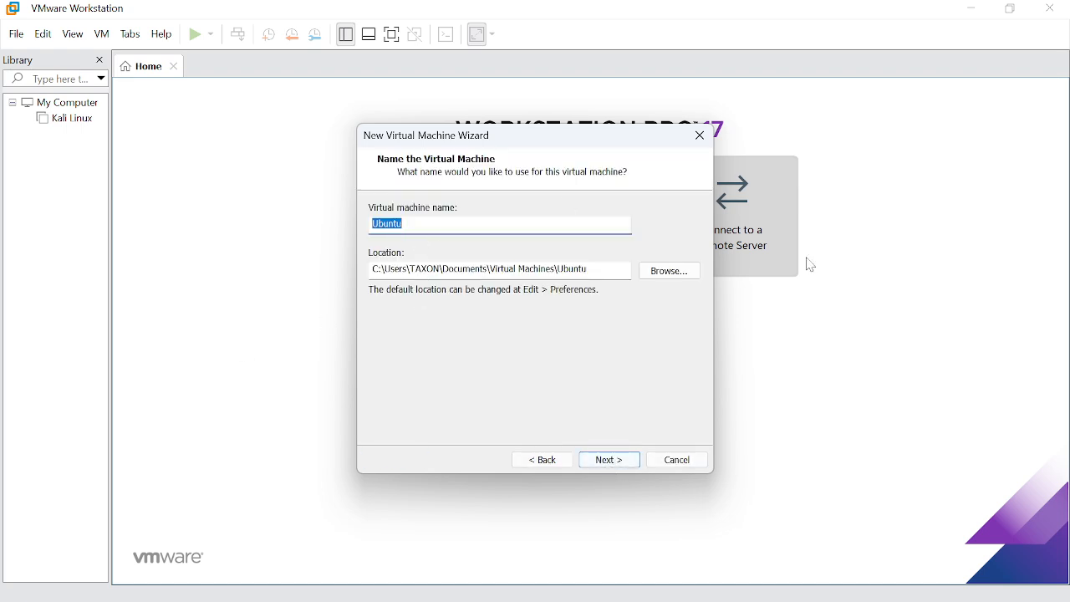
Name the virtual machine "Kali machine" and accept its matching folder location
type("Kali")
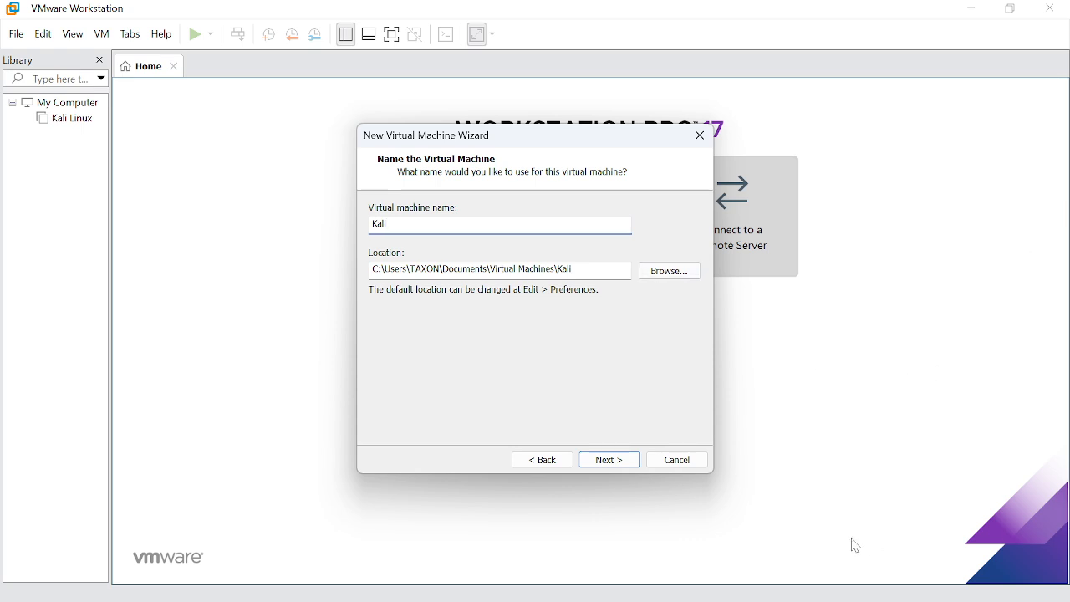
left_click(617, 465)
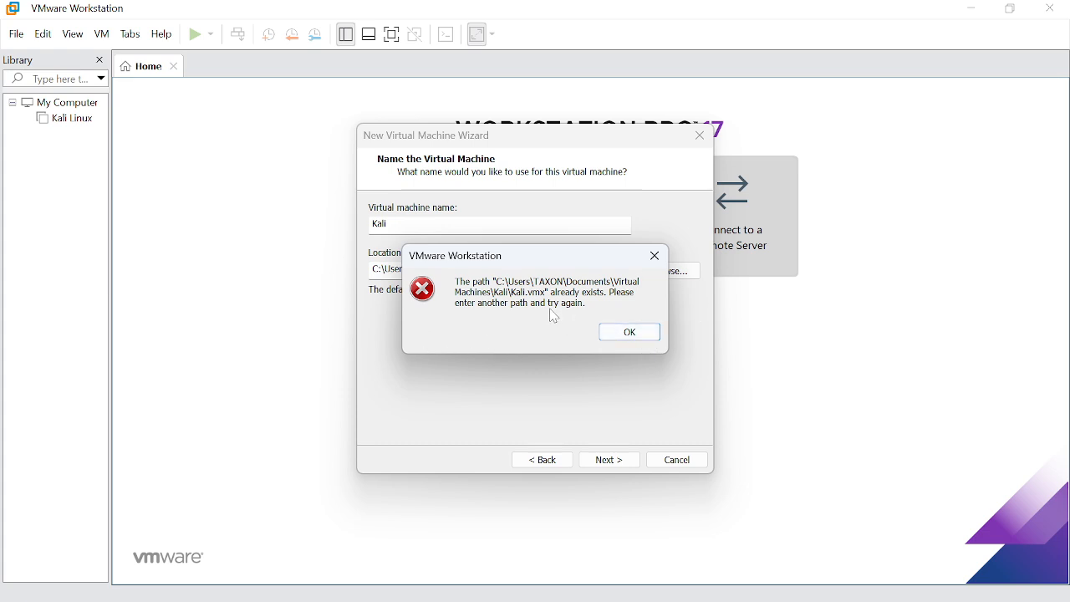
left_click(634, 333)
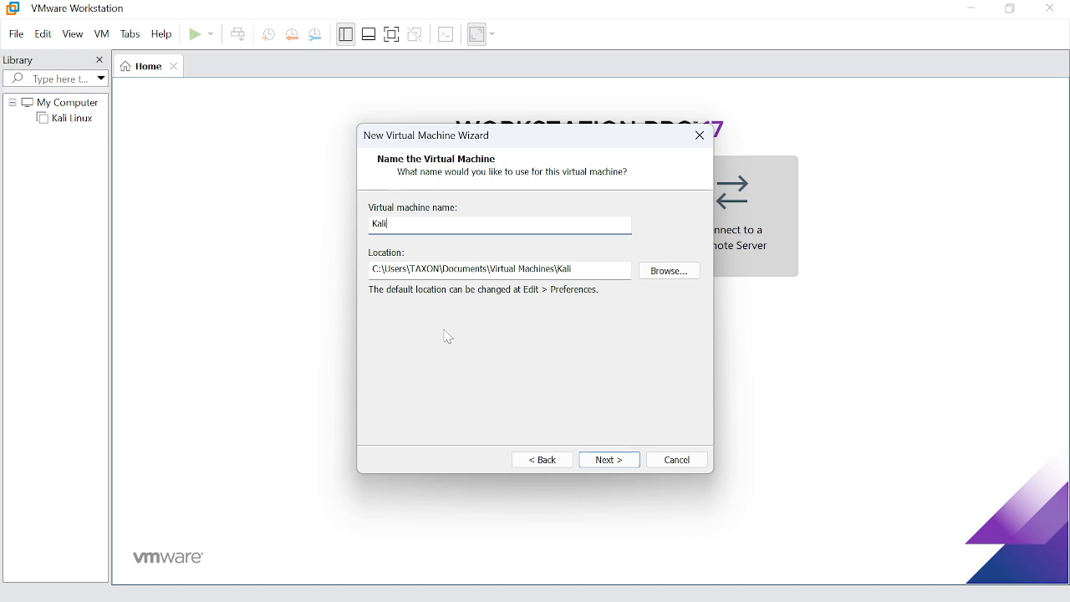
left_click(630, 464)
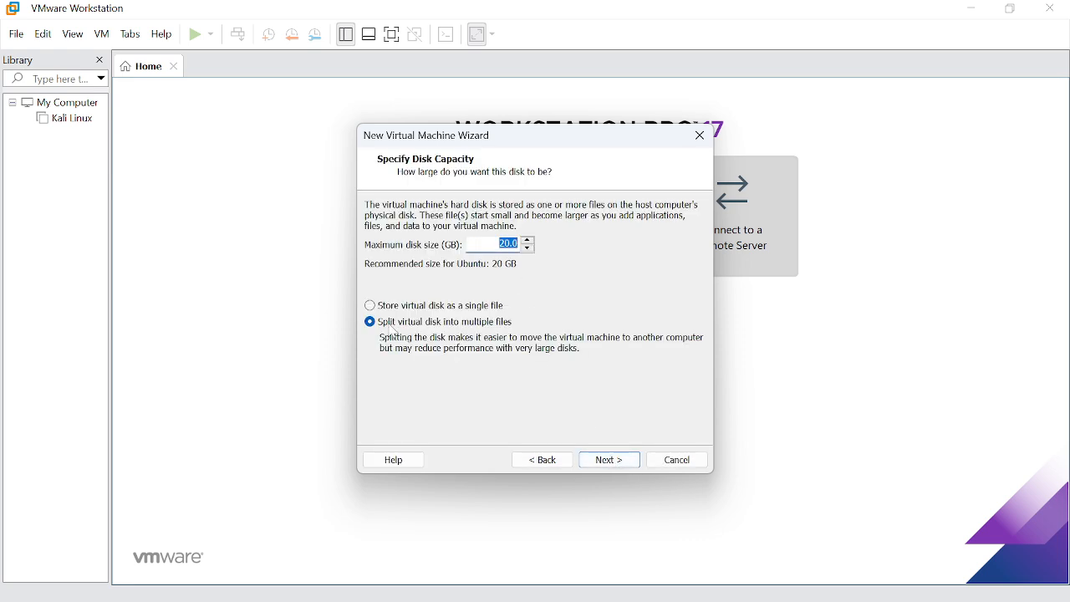
Store the virtual disk as a single file and finish creating the virtual machine
left_click(372, 308)
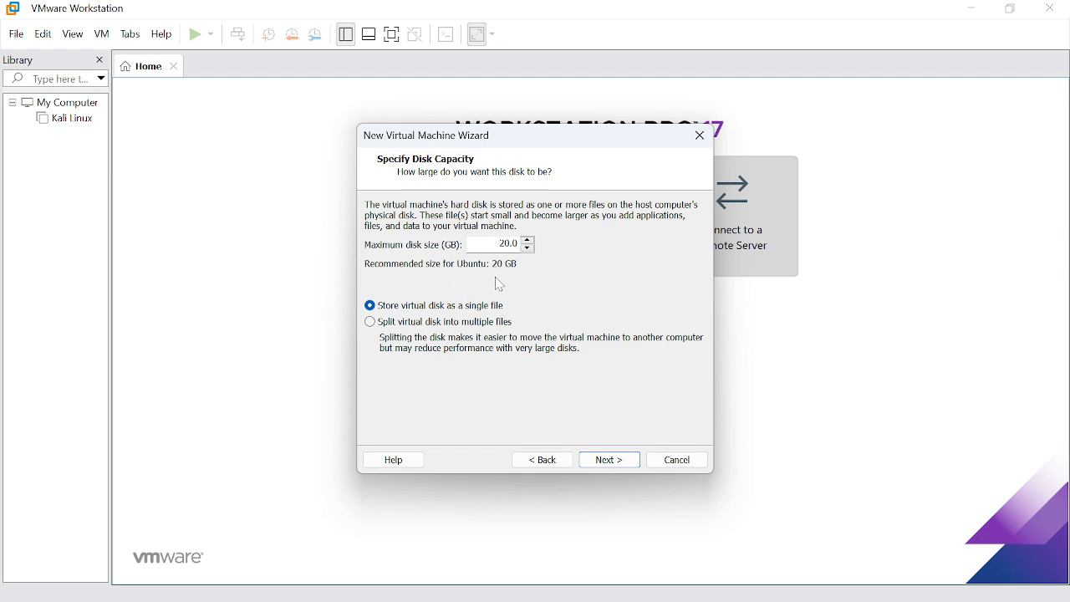
left_click(609, 460)
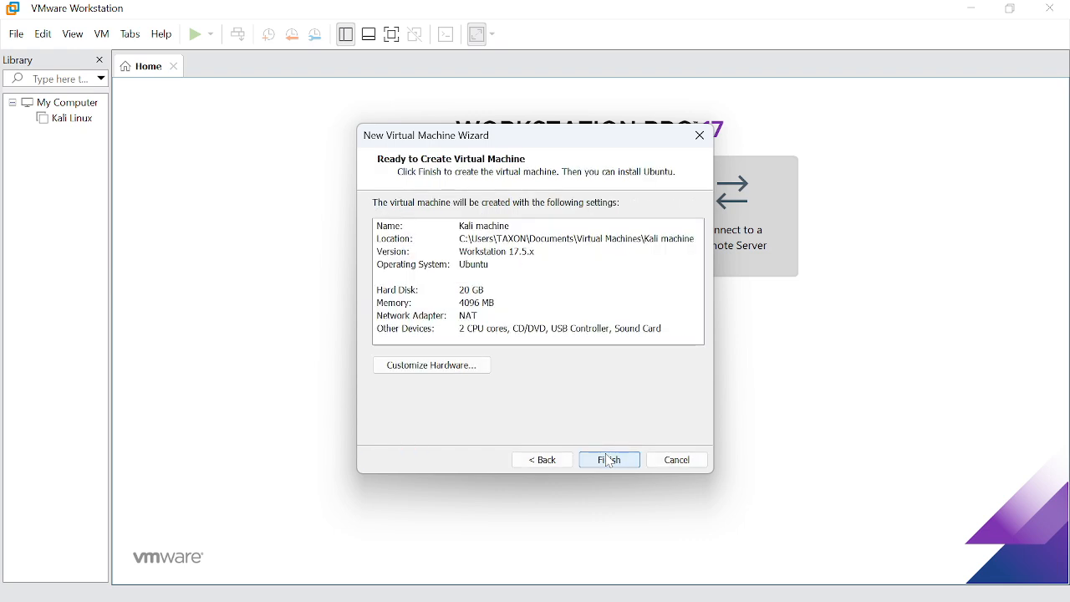
left_click(617, 464)
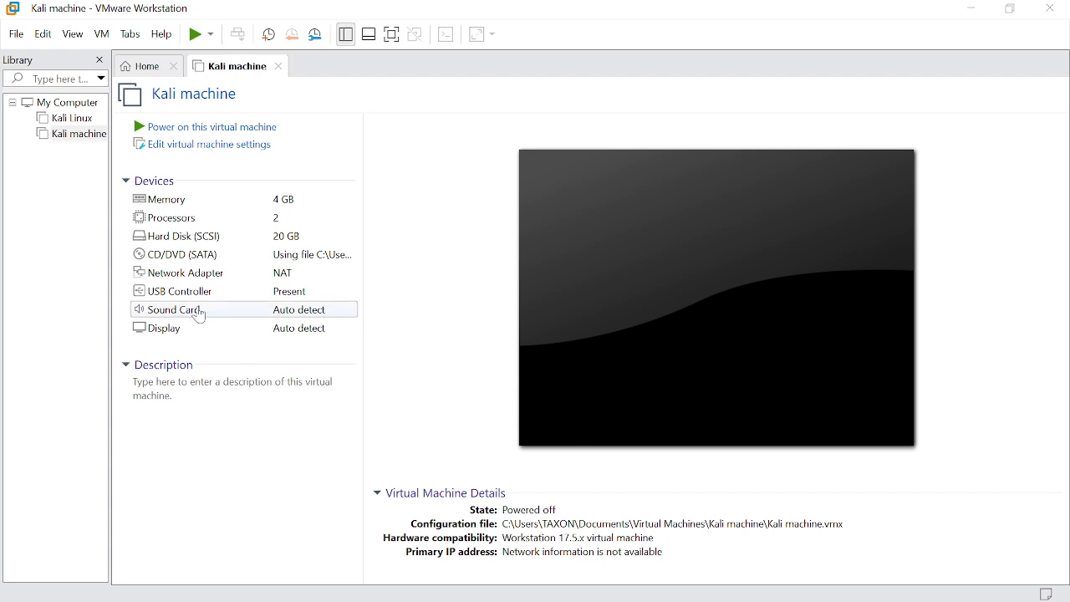
Power on Kali machine, dismissing the side channel mitigations hint, and try to switch it to full screen
left_click(192, 130)
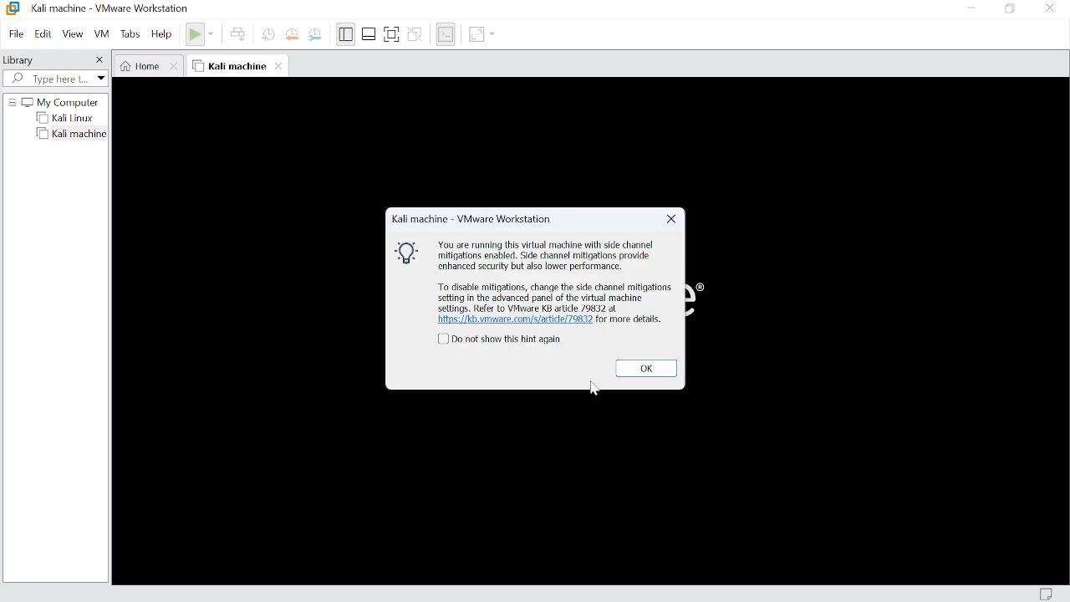
left_click(650, 372)
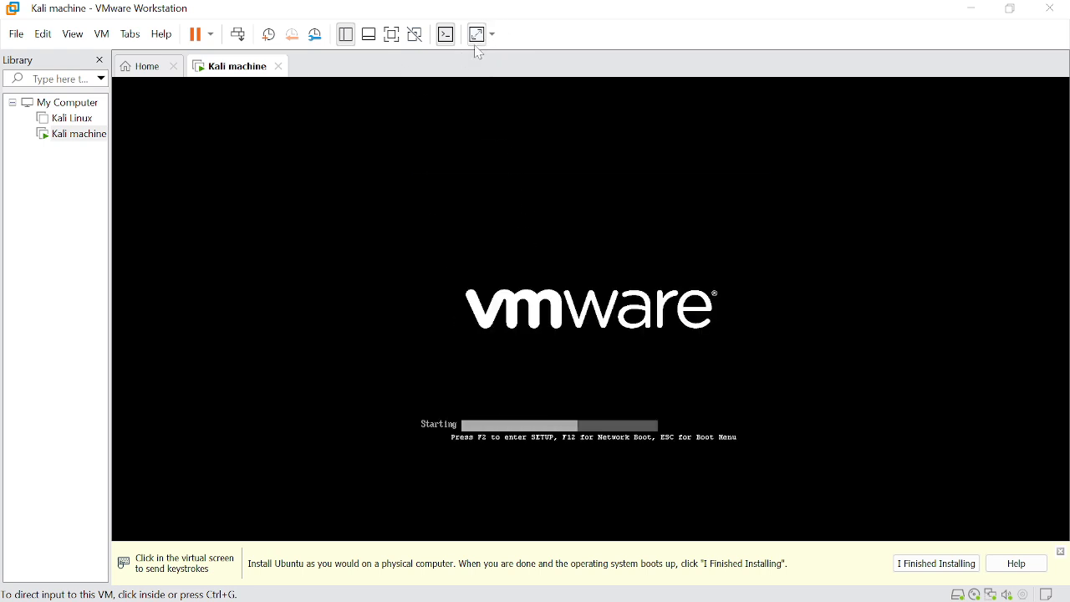
left_click(479, 37)
left_click(474, 38)
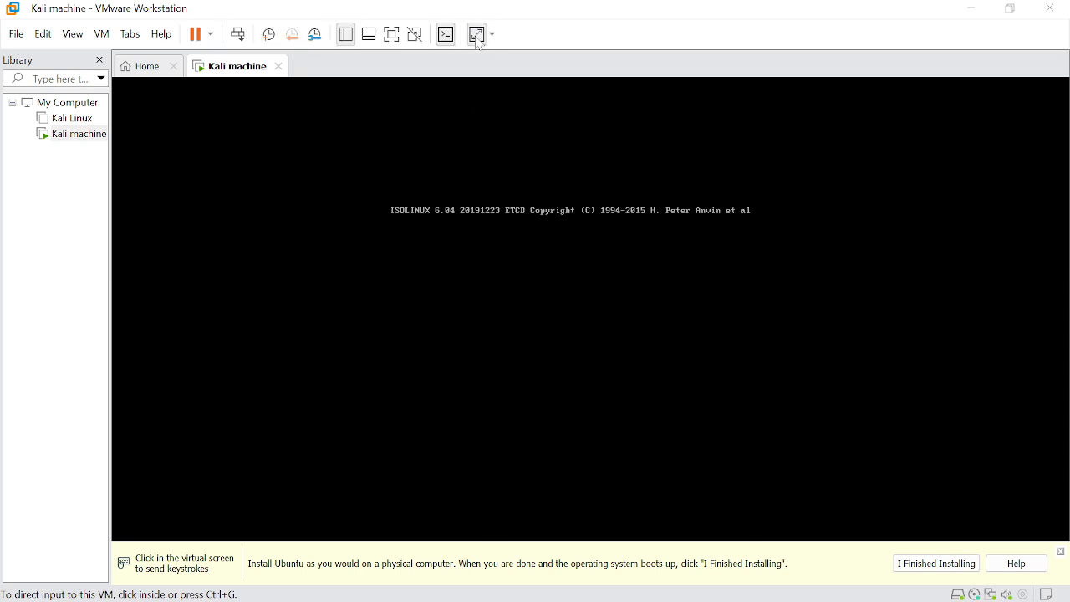
Switch Kali machine to full screen and direct keyboard input to its boot menu
left_click(478, 38)
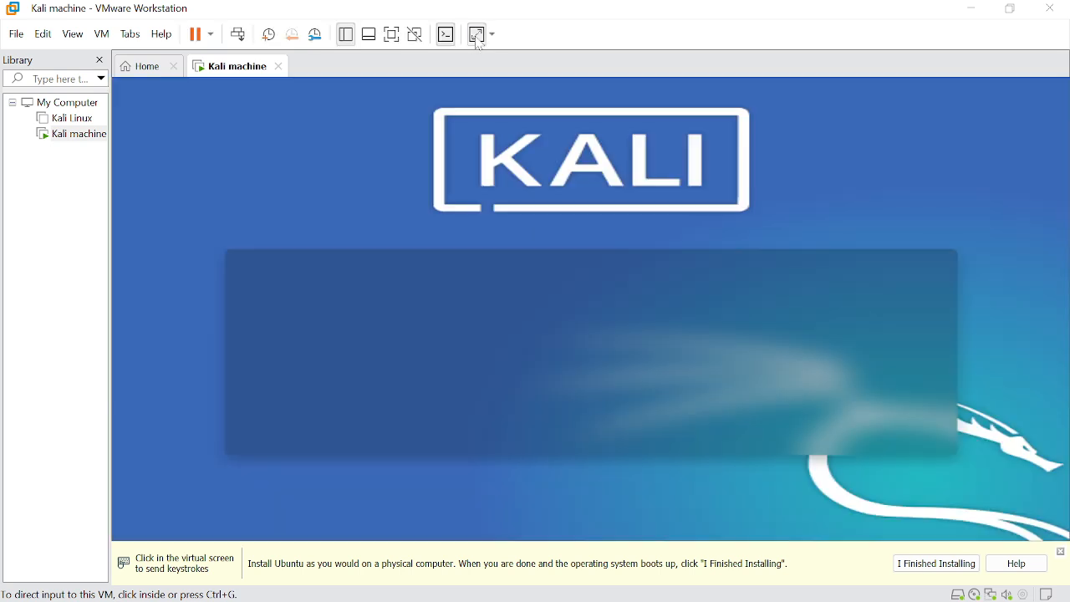
left_click(394, 39)
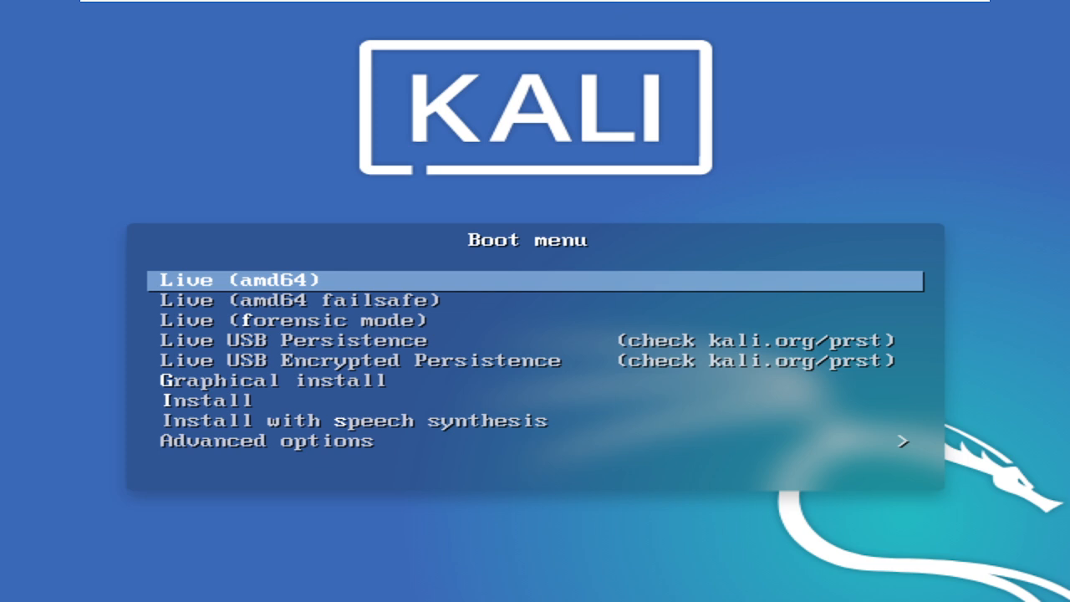
key("ctrl+alt")
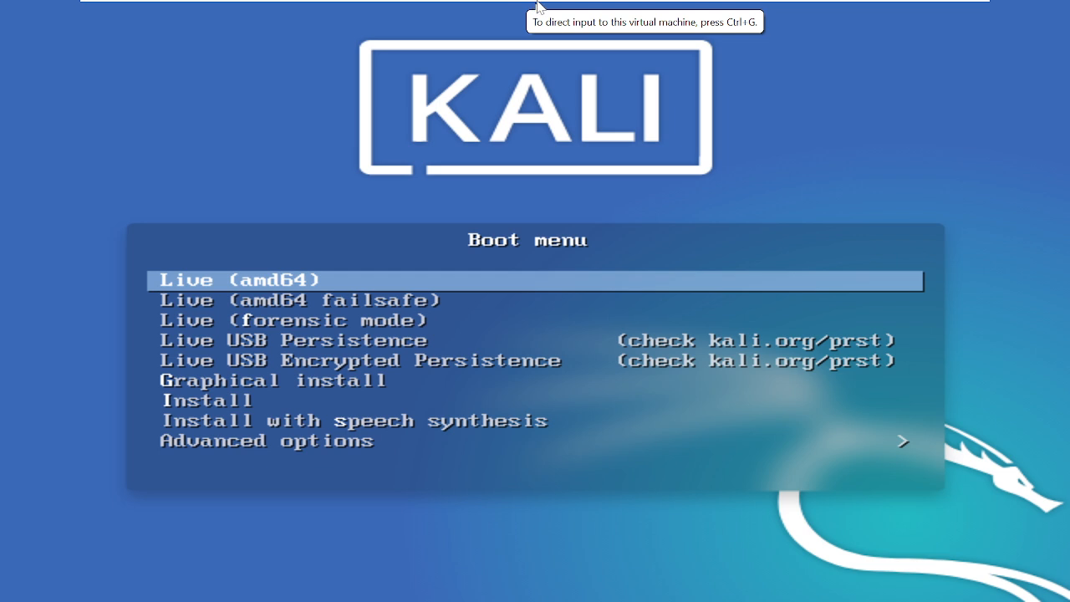
mouse_move(537, 25)
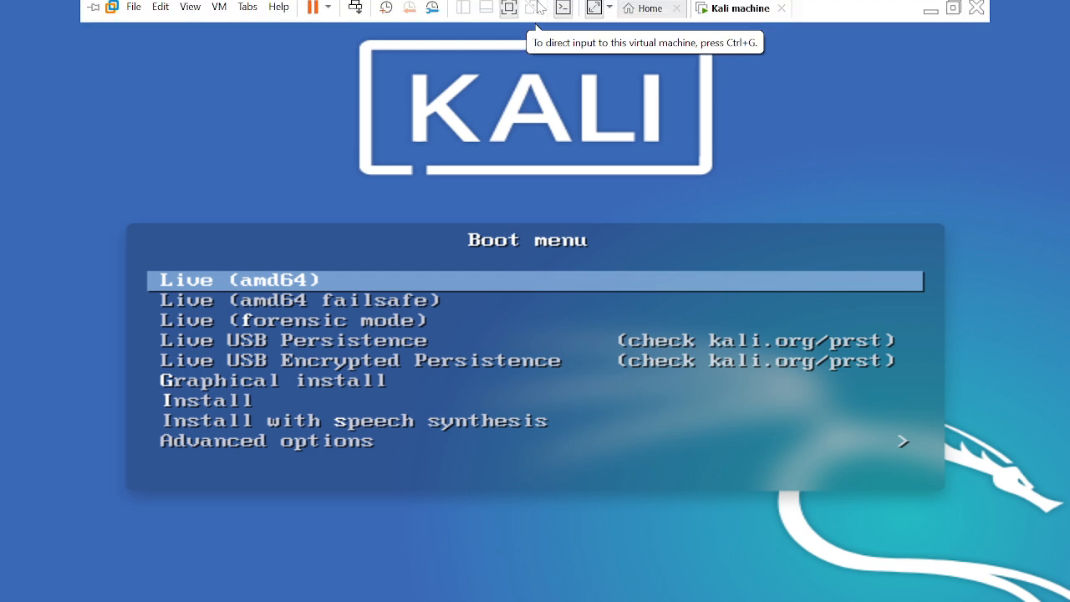
left_click(448, 205)
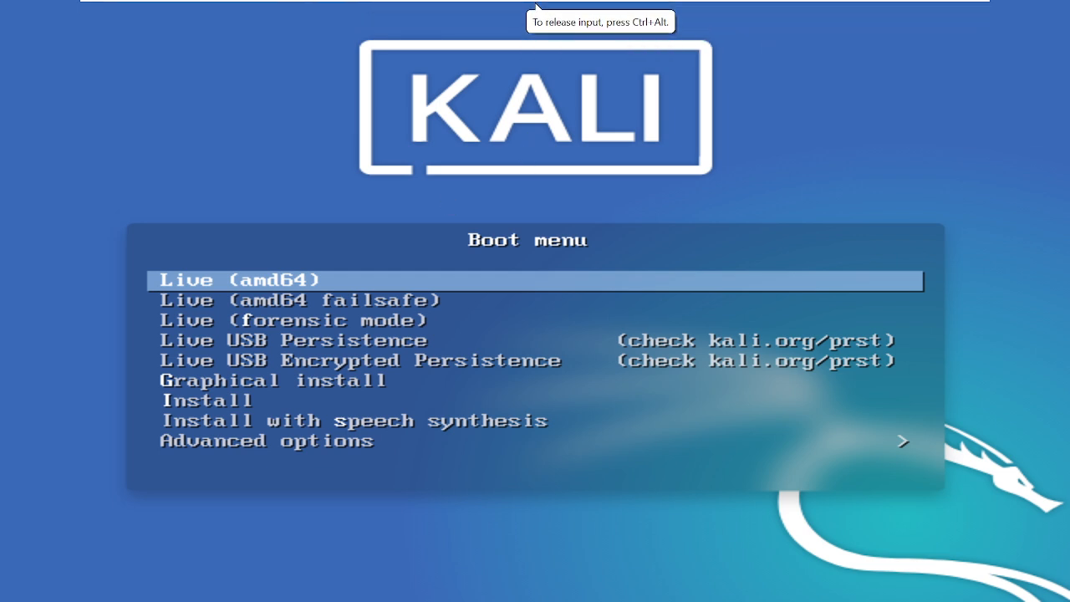
Look through the boot menu entries and start Kali with Live (amd64)
key("Down")
key("Down")
key("Down")
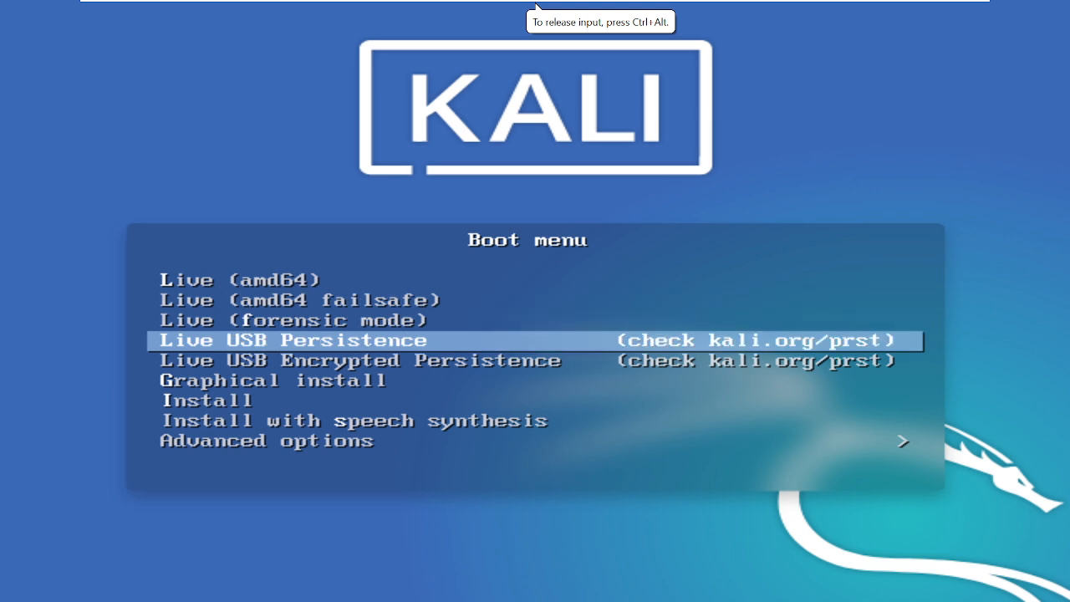
key("Up")
key("Up")
key("Down")
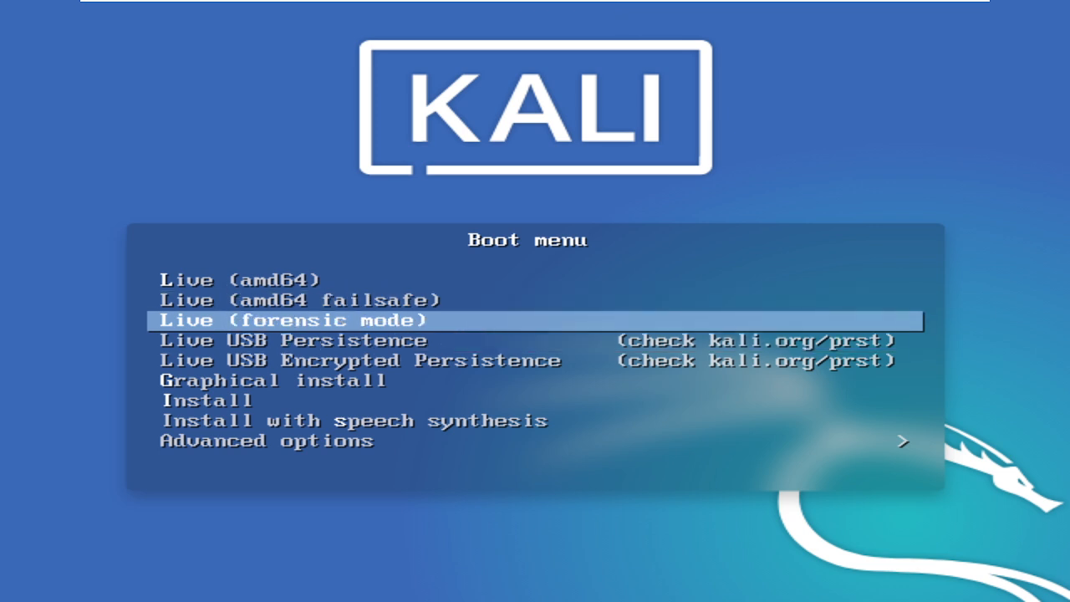
key("Down")
key("Down")
key("Down")
key("Down")
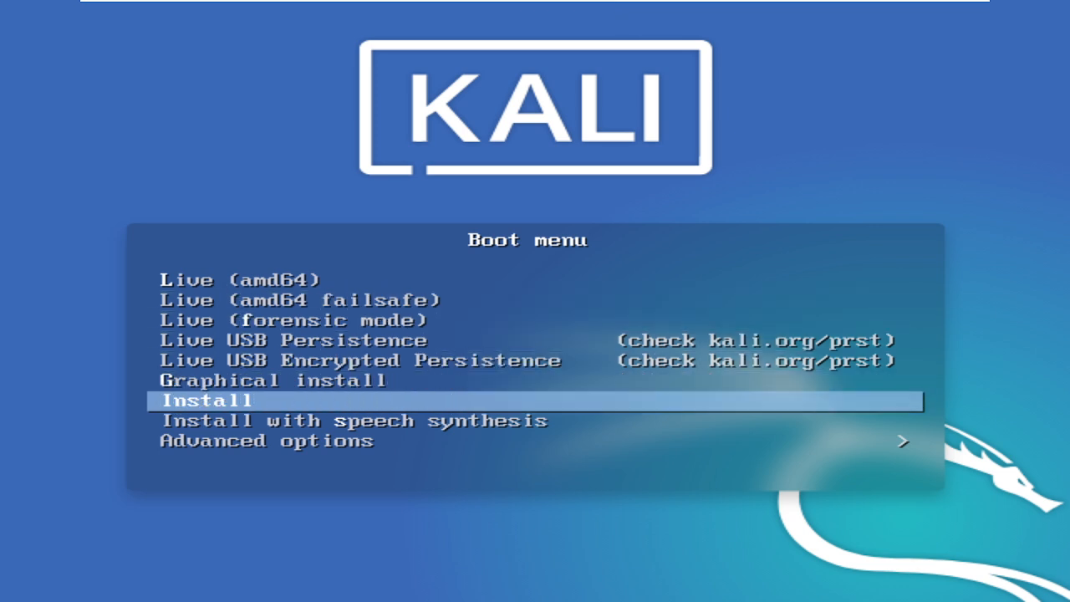
key("Up")
key("Up")
key("Up")
key("Up")
key("Up")
key("Up")
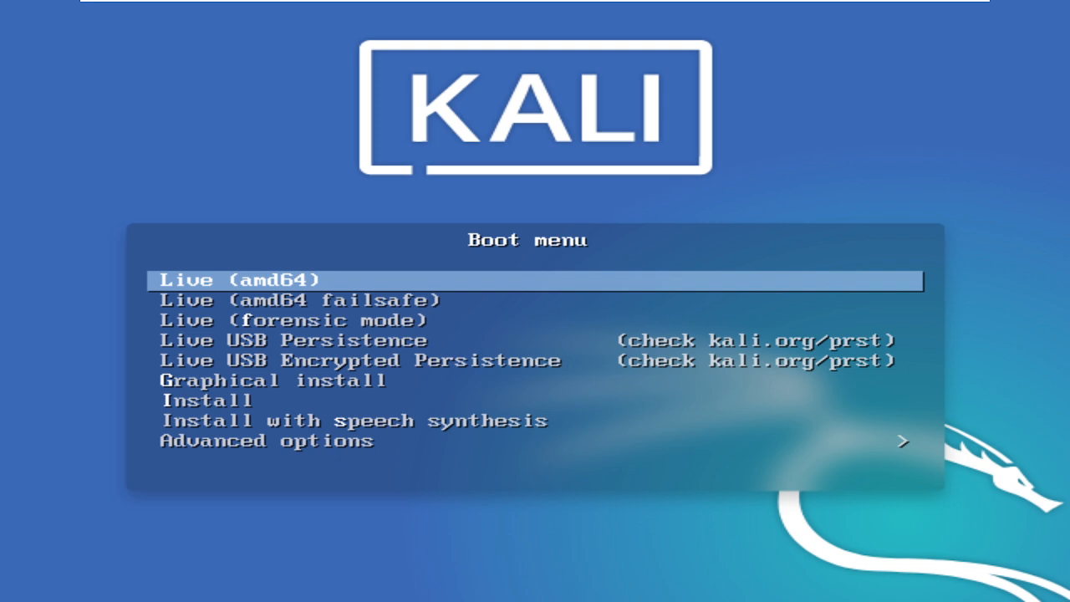
key("Return")
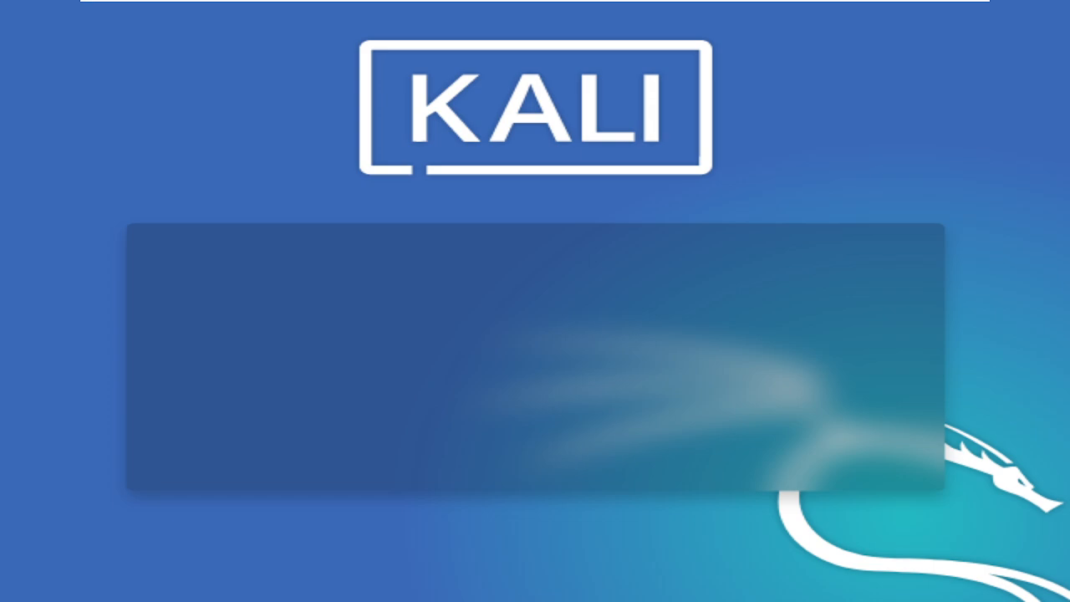
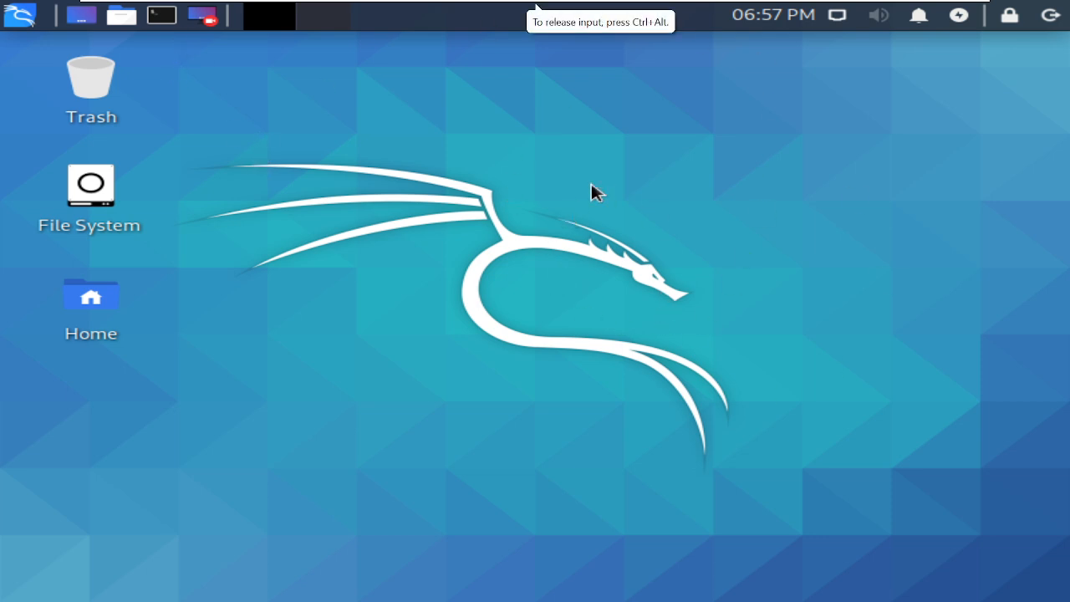
Exit full screen to the Workstation window and switch Kali machine back to full screen
mouse_move(567, 4)
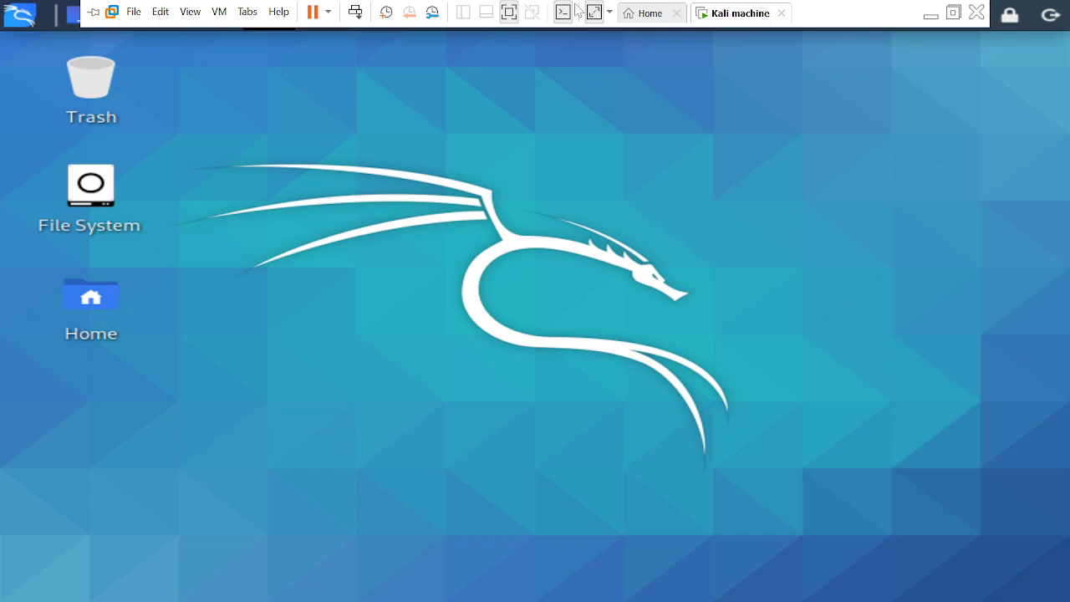
left_click(510, 12)
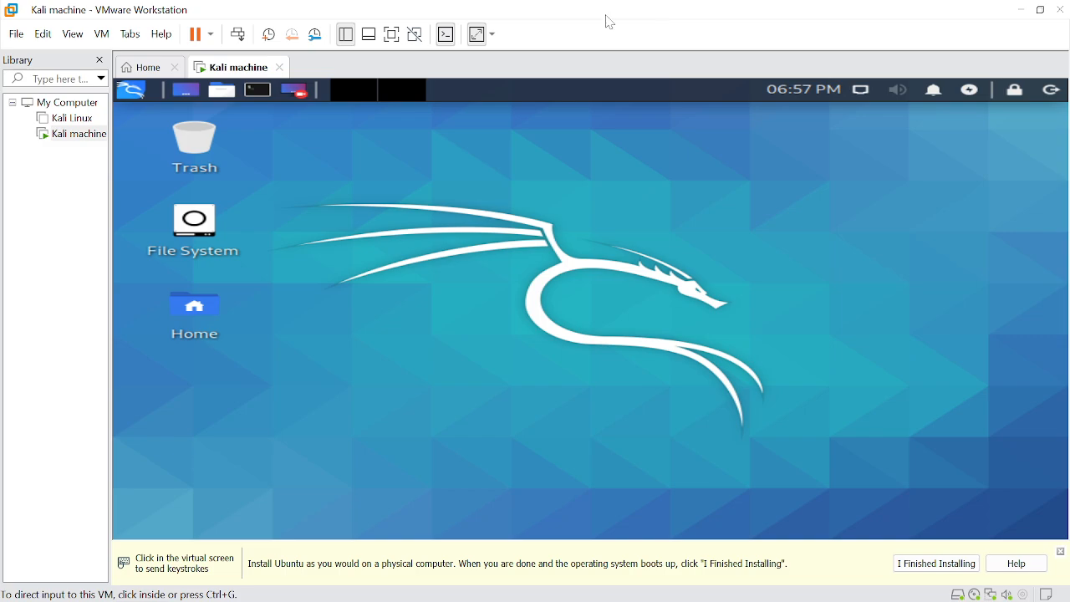
left_click(394, 40)
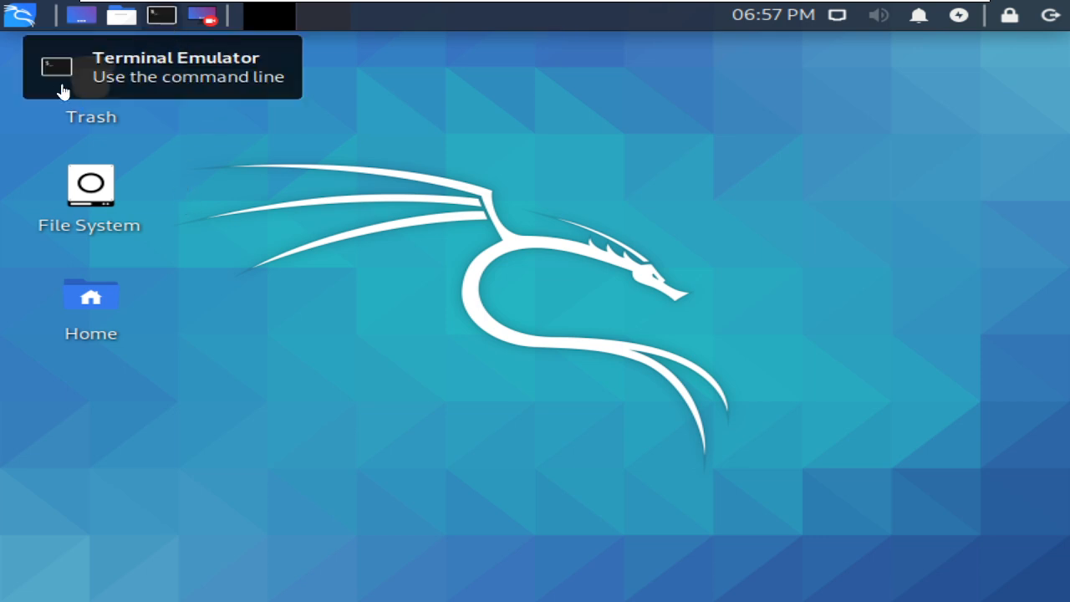
Look through the Kali application categories, search for "wireshark" and launch it
left_click(20, 15)
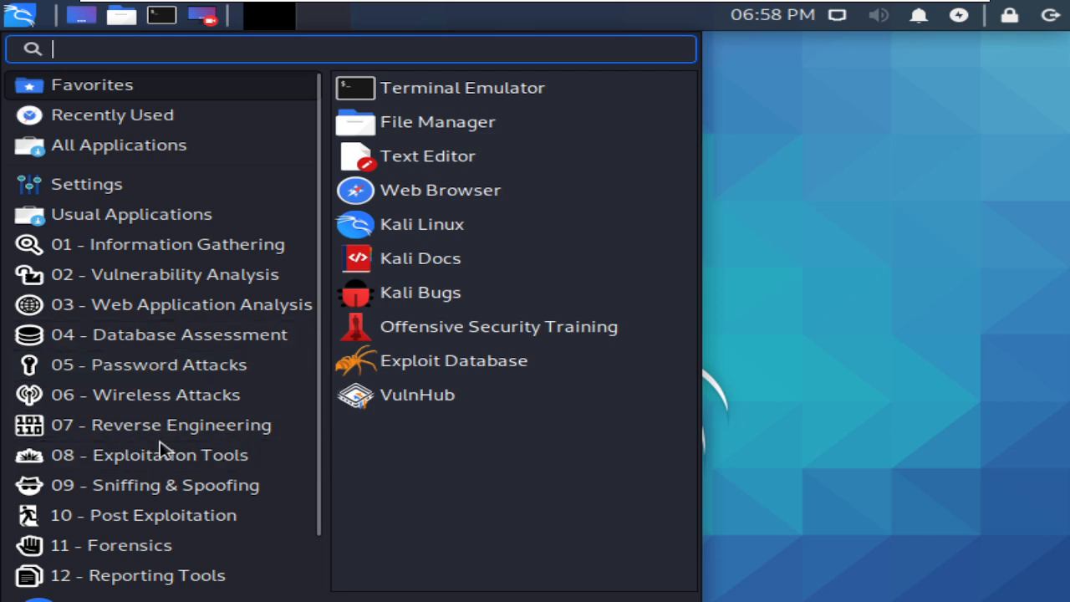
scroll(172, 387, "down", 2)
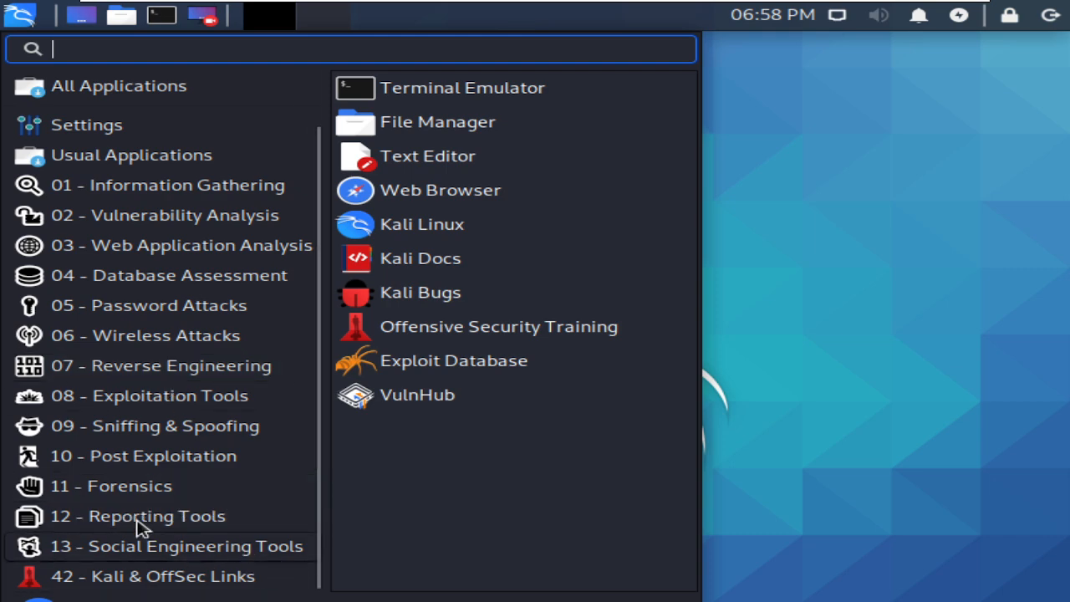
scroll(215, 424, "up", 2)
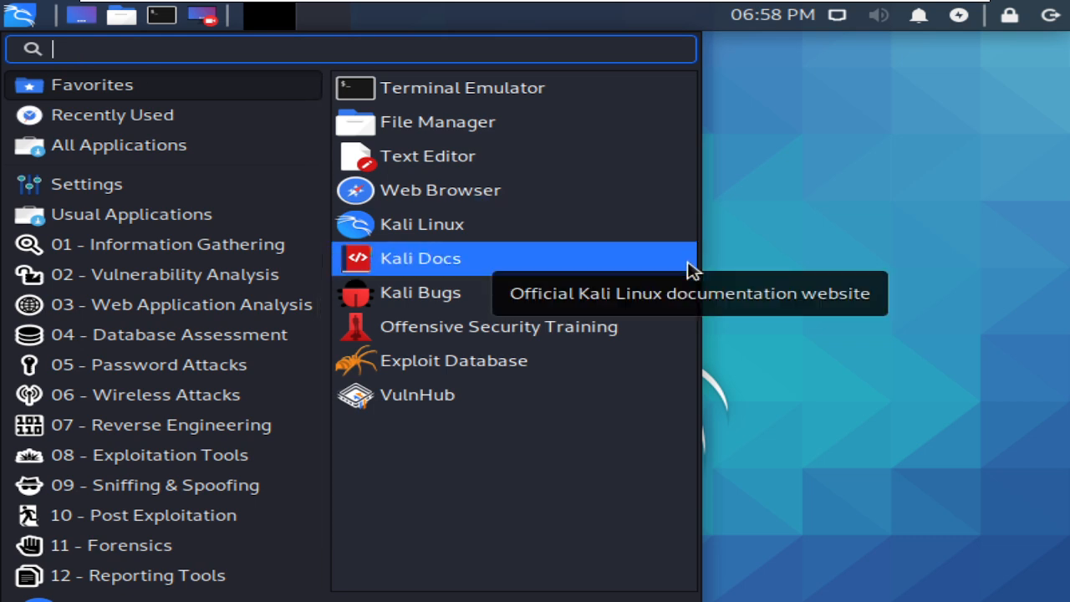
type("wireshark")
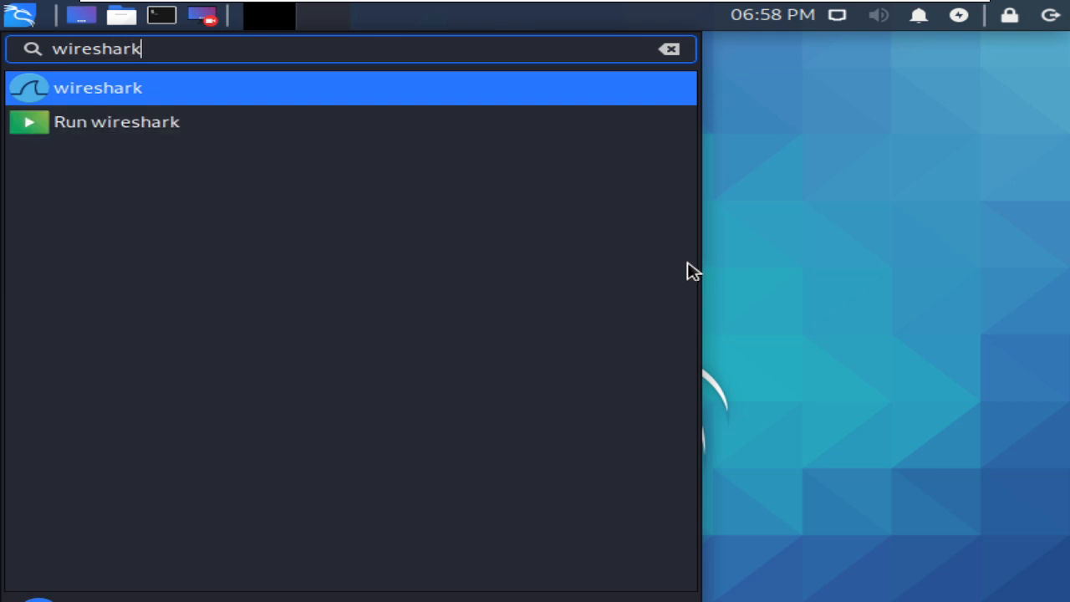
key("Return")
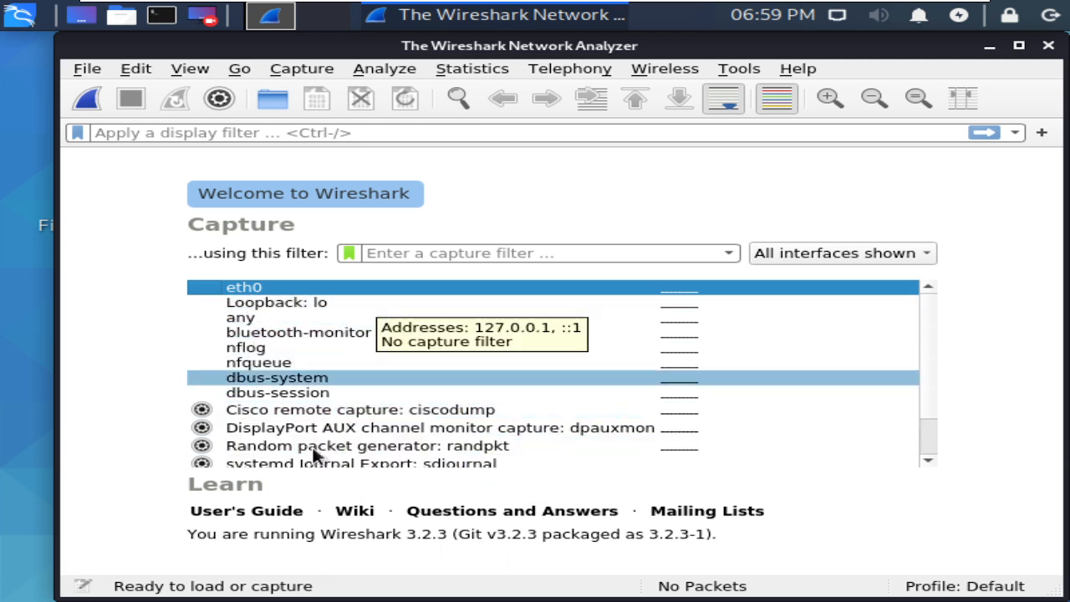
Look through Wireshark's list of capture interfaces and close Wireshark
scroll(335, 401, "down", 1)
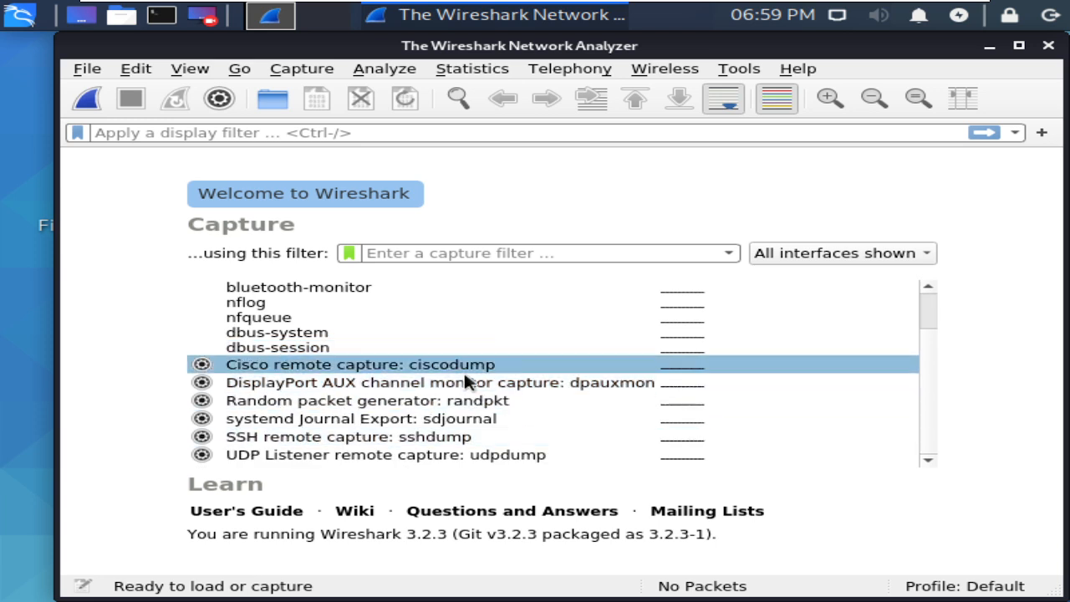
scroll(454, 359, "up", 1)
scroll(455, 359, "down", 1)
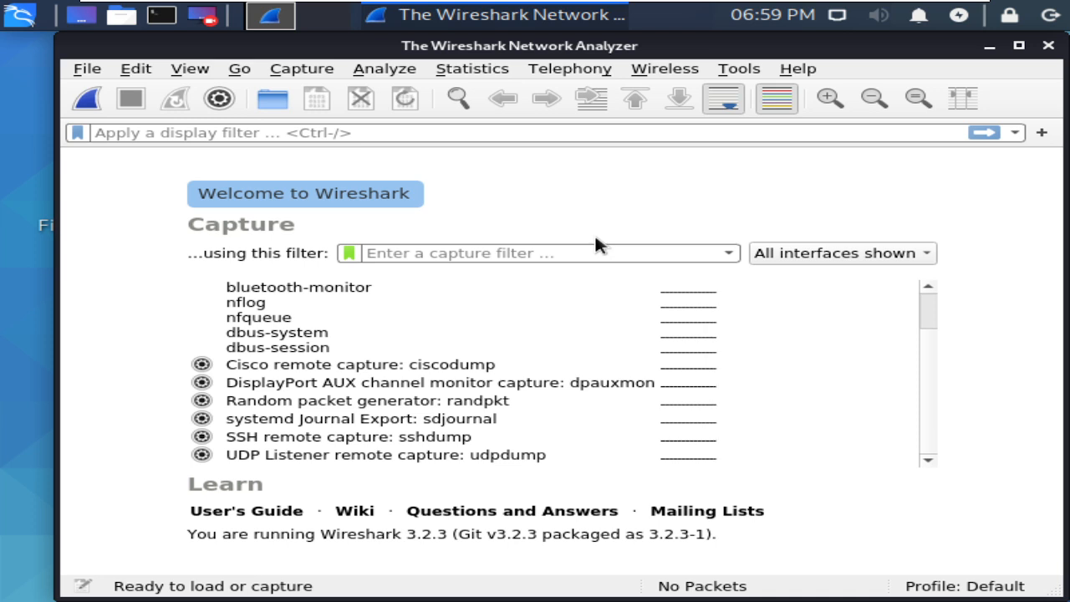
left_click(1052, 45)
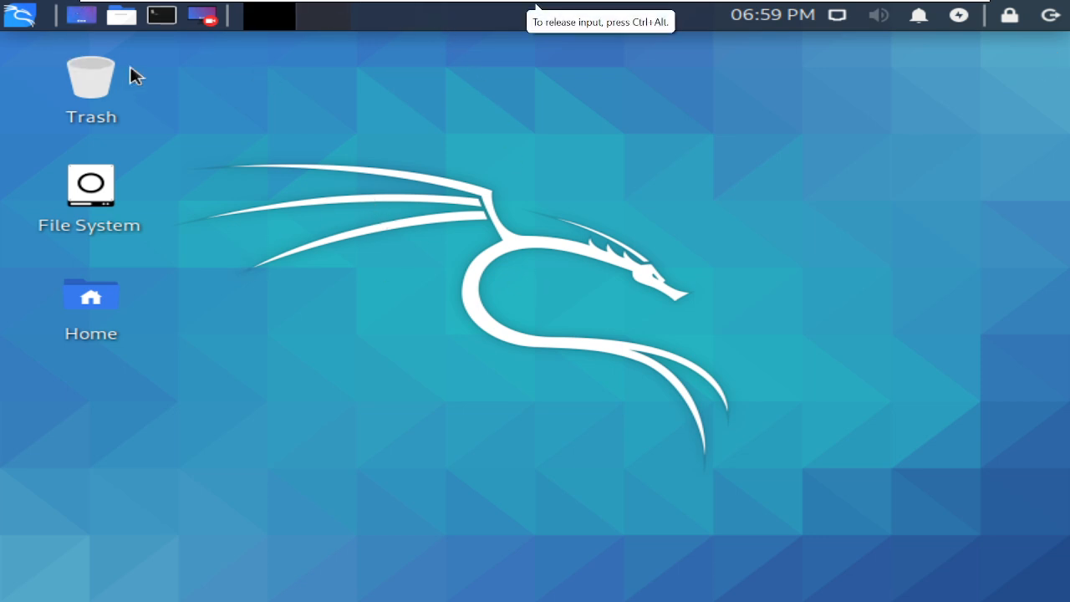
Open a maximized terminal and write the command "sudo apt update && sudo apt upgrade -y" without running it
left_click(161, 19)
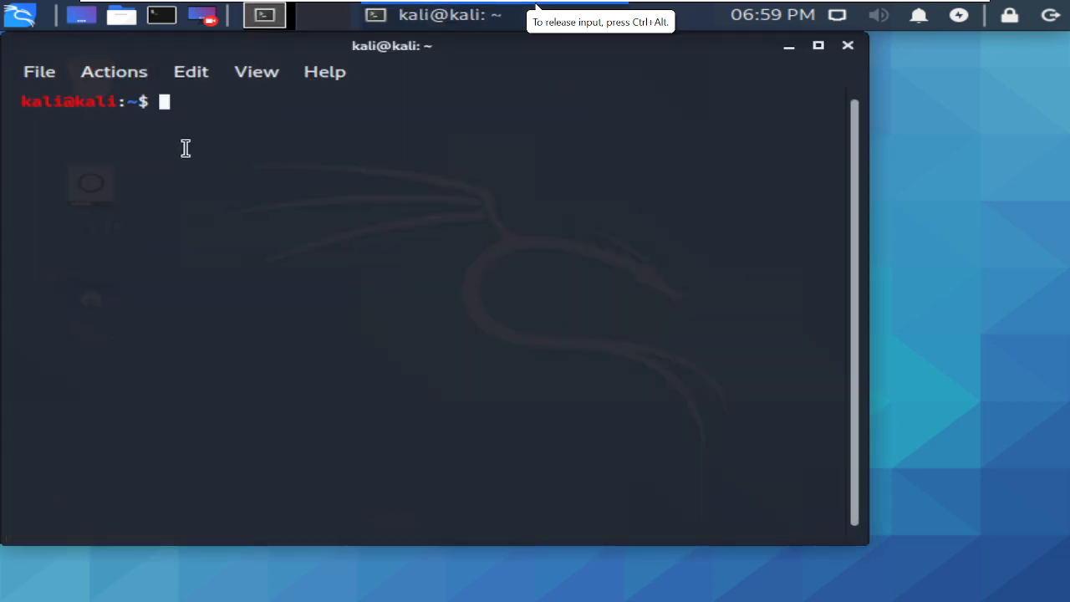
left_click(820, 45)
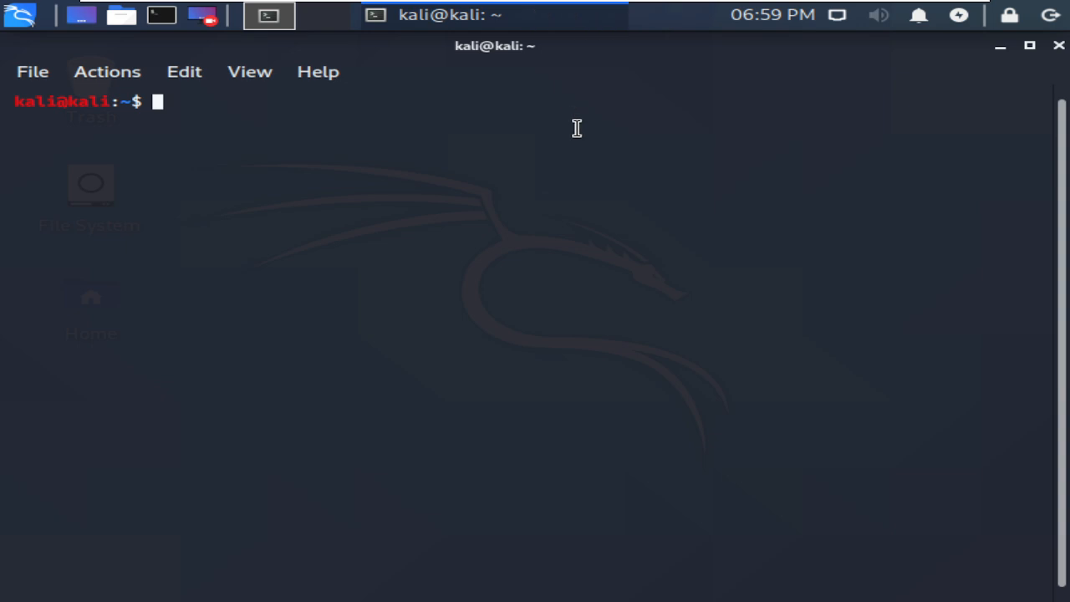
type("sudo apt")
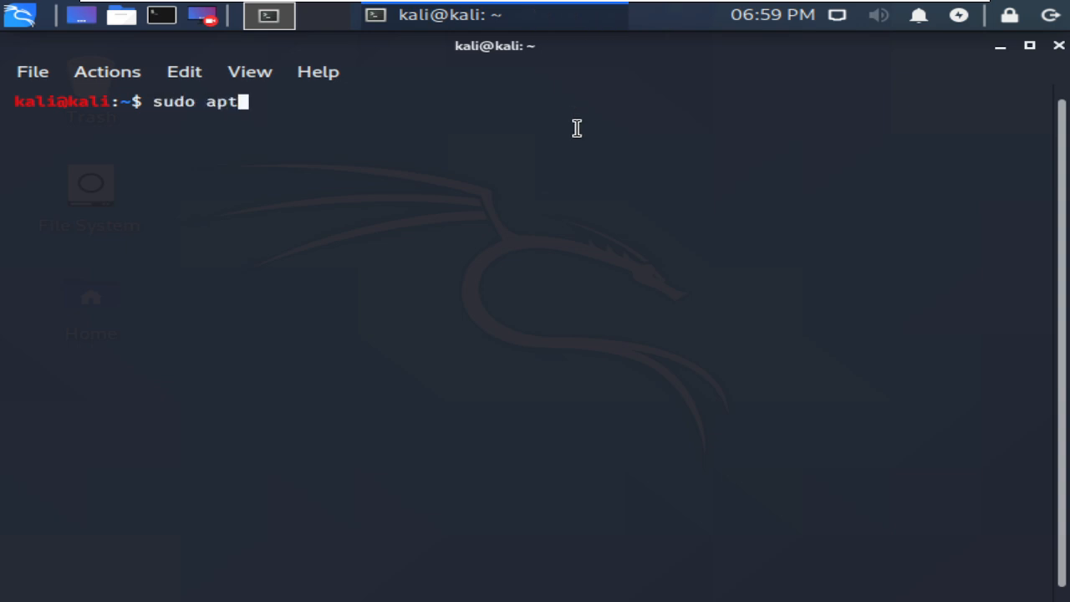
type(" get")
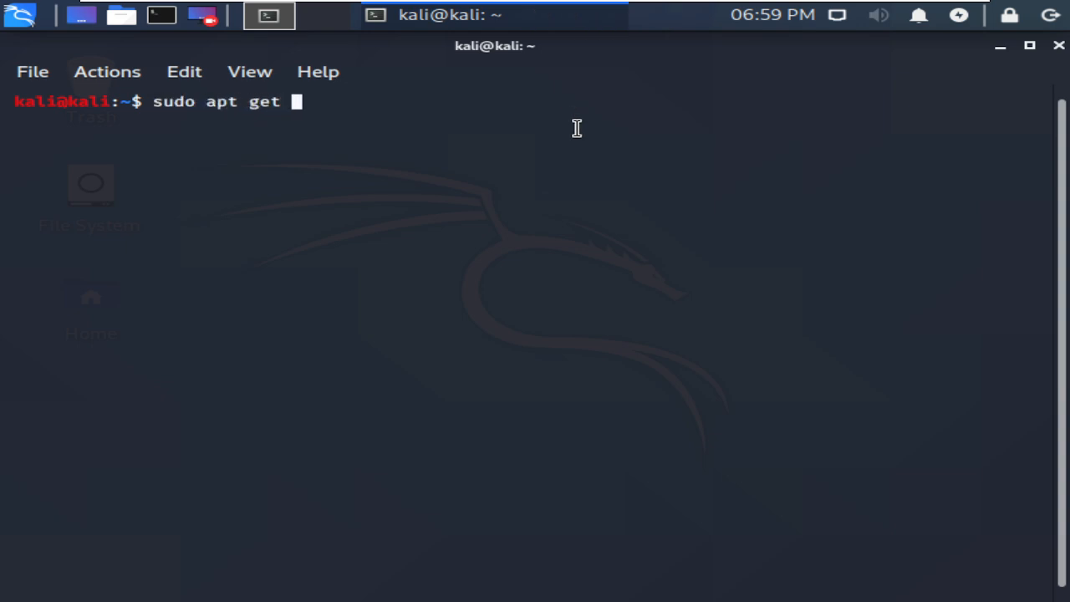
key("BackSpace")
key("BackSpace")
key("BackSpace")
key("BackSpace")
key("BackSpace")
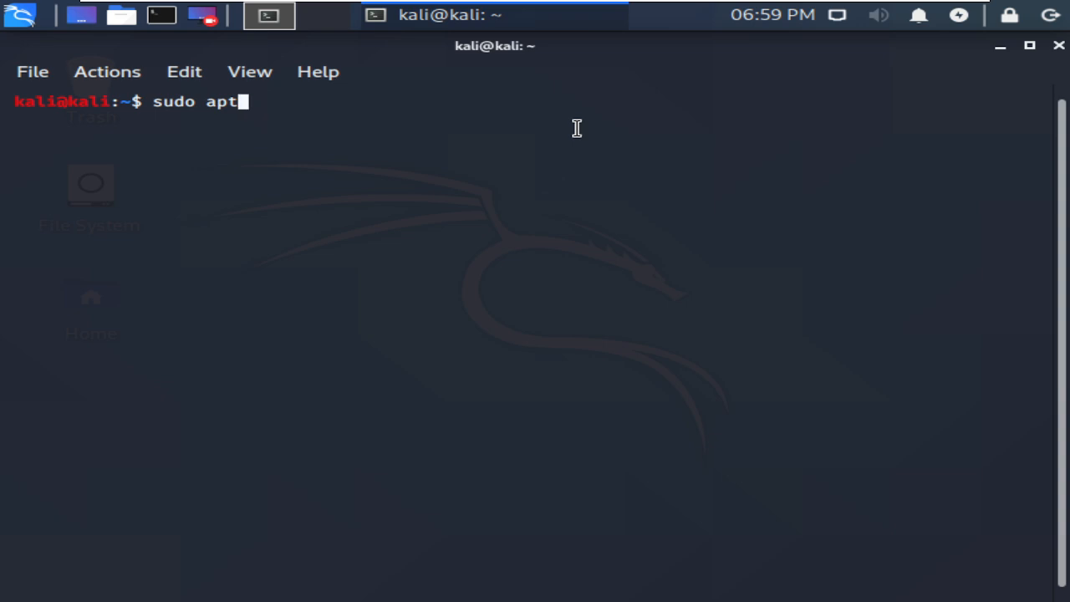
type("up")
key("BackSpace")
type("pdate")
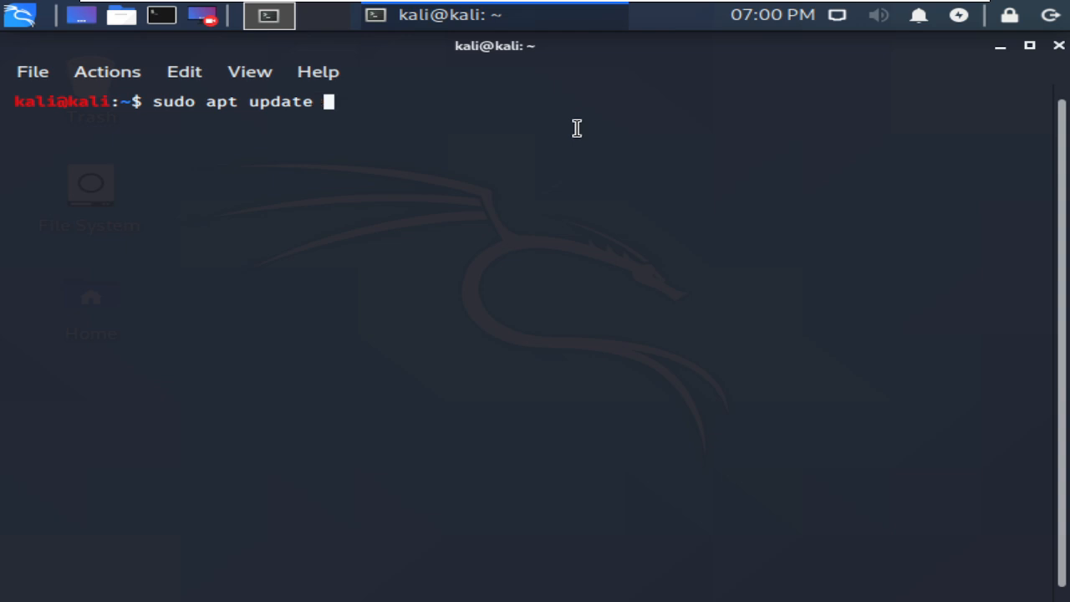
type(" && sudo ap")
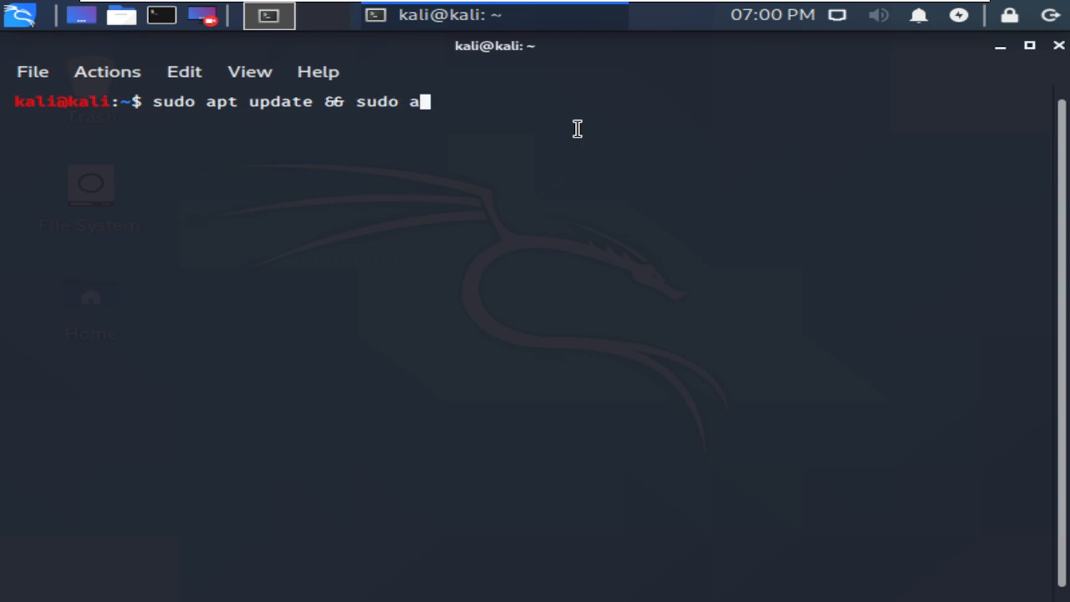
type("t upgrade")
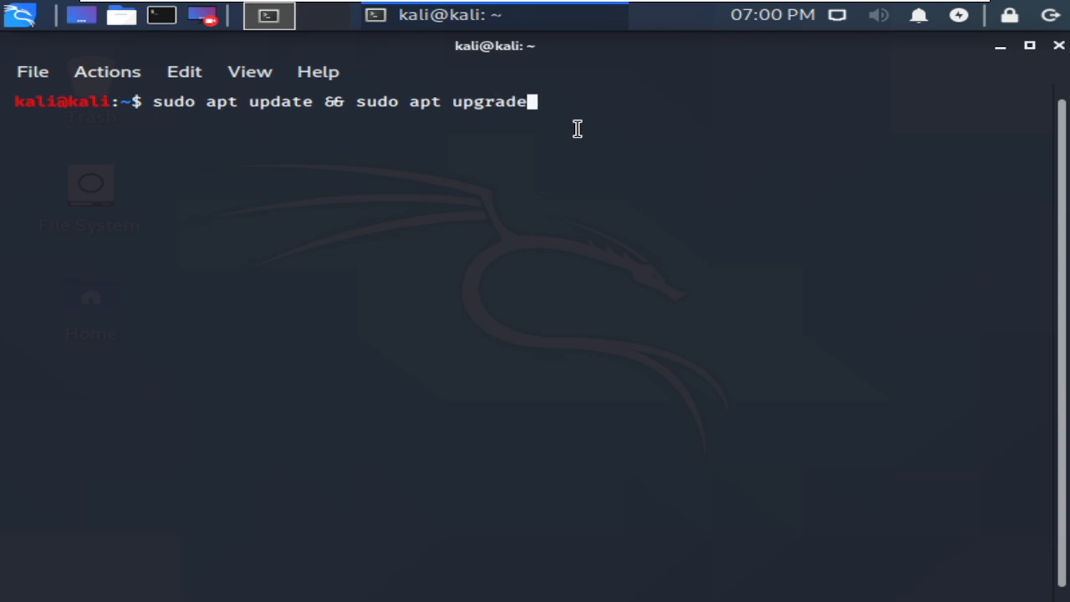
type(" -y")
Clear the unexecuted update and upgrade command and close the terminal with "exit"
key("BackSpace")
key("BackSpace")
key("BackSpace")
key("BackSpace")
key("BackSpace")
key("BackSpace")
key("BackSpace")
key("BackSpace")
key("BackSpace")
key("BackSpace")
key("BackSpace")
key("BackSpace")
key("BackSpace")
key("BackSpace")
key("BackSpace")
key("BackSpace")
key("BackSpace")
key("BackSpace")
key("BackSpace")
key("BackSpace")
key("BackSpace")
key("BackSpace")
key("BackSpace")
key("BackSpace")
key("BackSpace")
key("BackSpace")
key("BackSpace")
key("BackSpace")
key("BackSpace")
key("BackSpace")
key("BackSpace")
key("BackSpace")
key("BackSpace")
key("BackSpace")
key("BackSpace")
key("BackSpace")
key("BackSpace")
key("BackSpace")
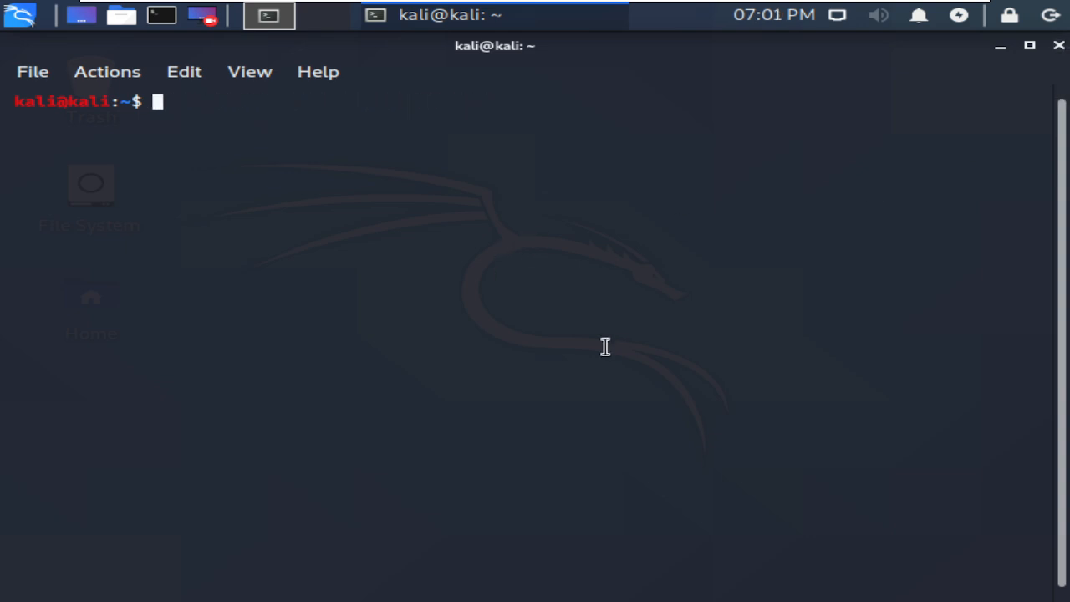
type("exit")
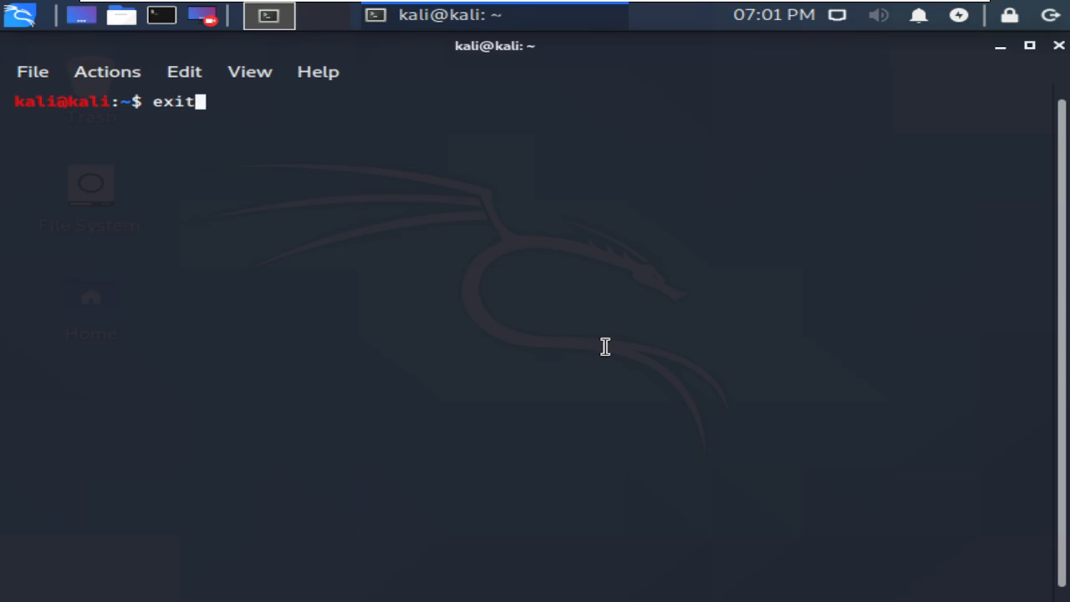
key("Return")
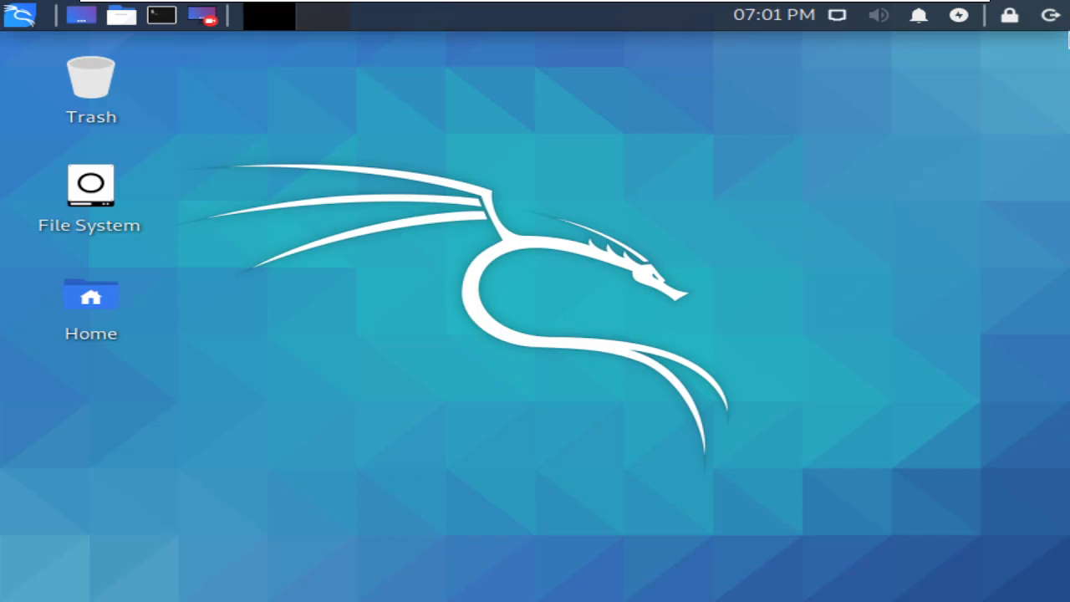
Shut down the Kali live system from its log out dialog
left_click(1052, 15)
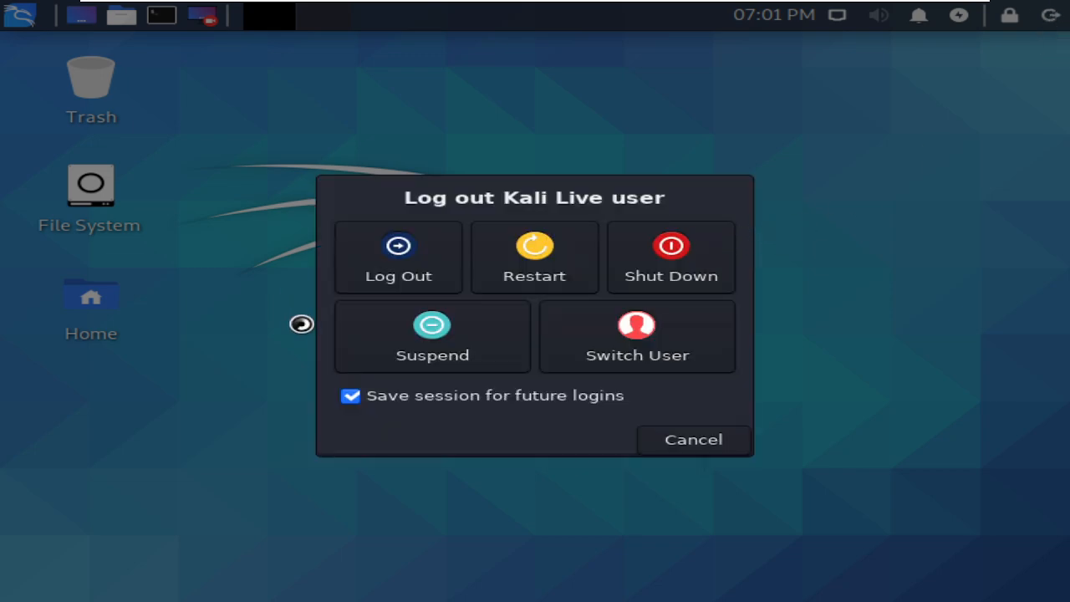
left_click(636, 261)
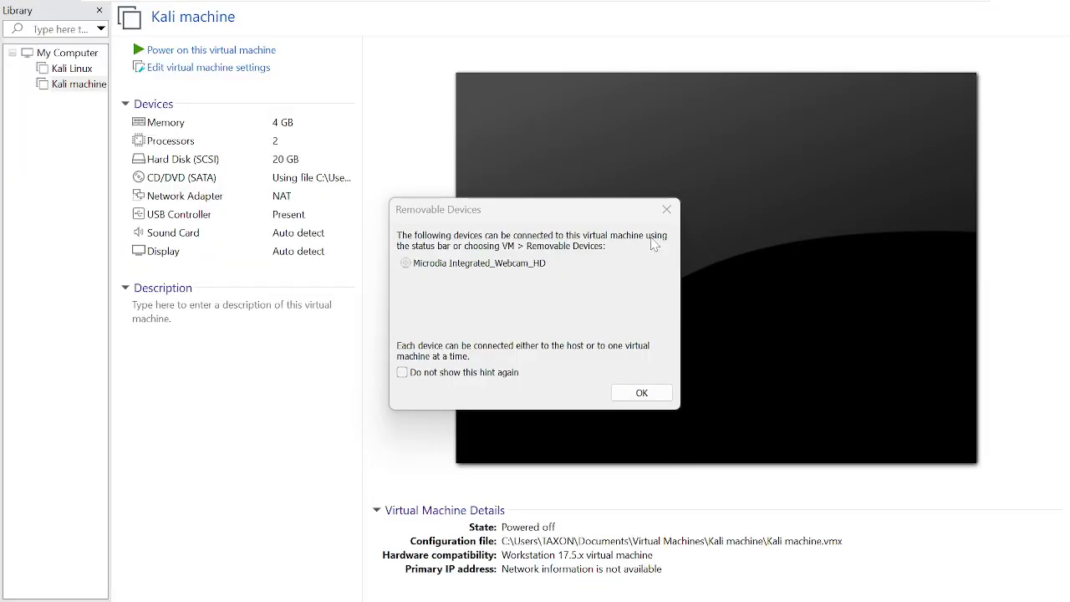
Dismiss the removable devices hint, power on the Kali machine and accept the side channel mitigations notice to reach its boot menu
left_click(641, 393)
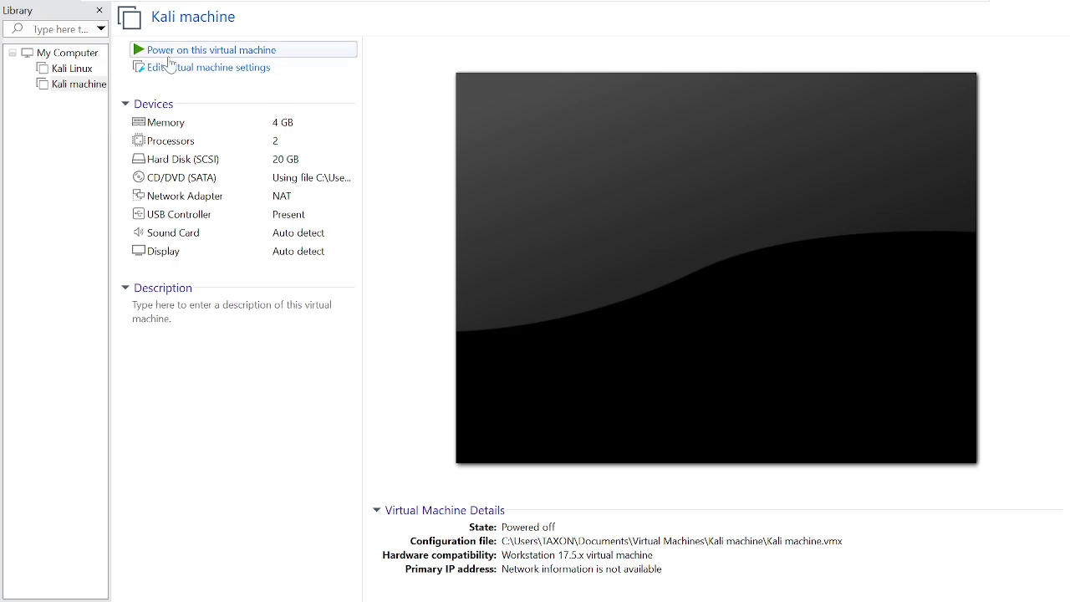
left_click(139, 52)
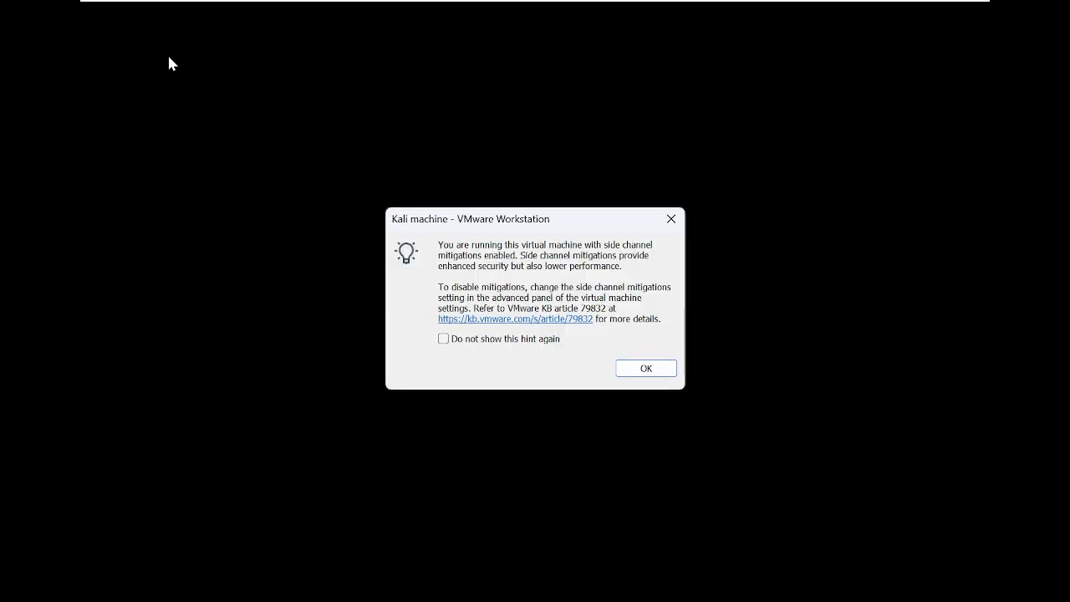
left_click(642, 368)
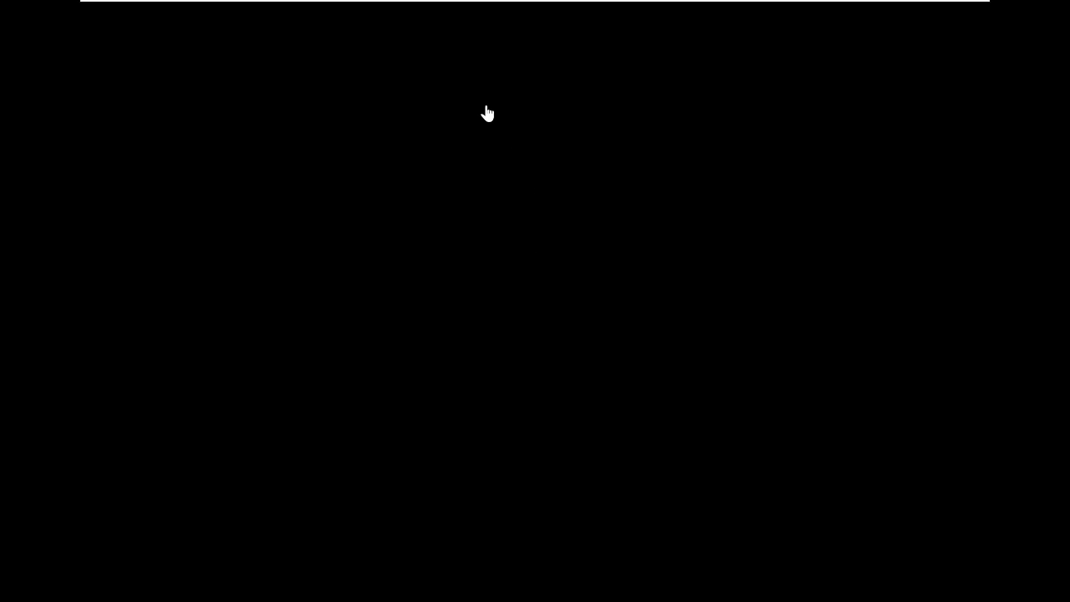
left_click(509, 162)
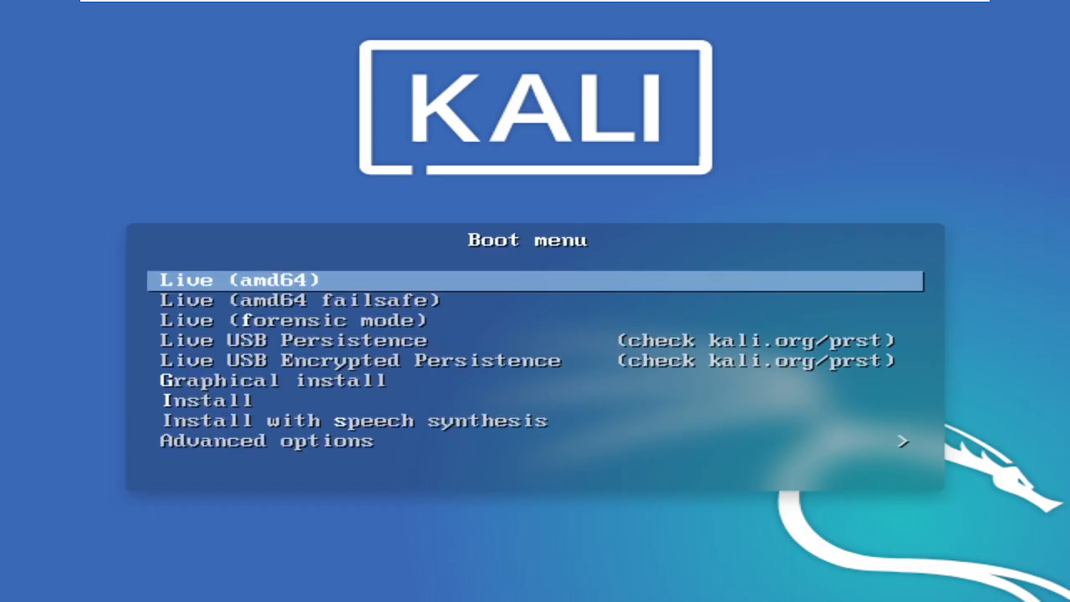
Look through the Kali boot menu entries, comparing the live modes with Graphical install and Install, and leave Install highlighted
key("Down")
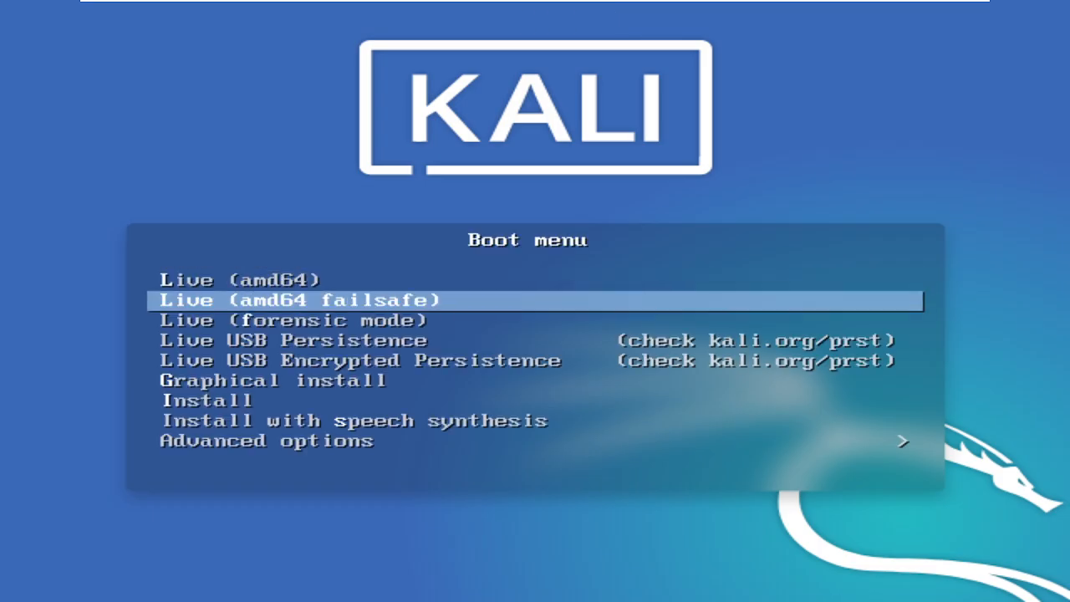
key("Down")
key("Down")
key("Down")
key("Down")
key("Down")
key("Down")
key("Down")
key("Home")
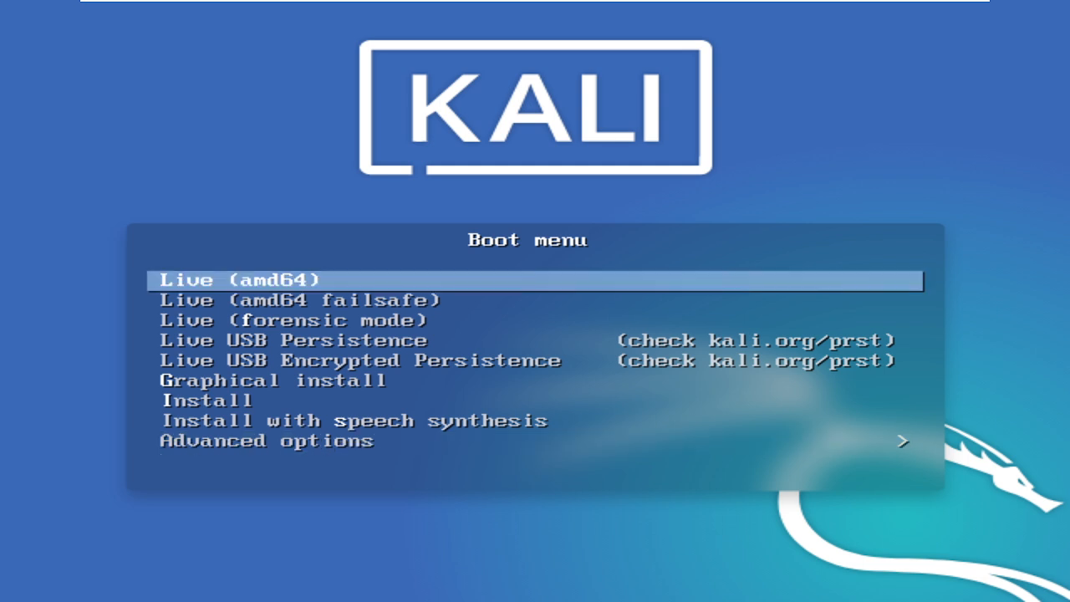
key("Down")
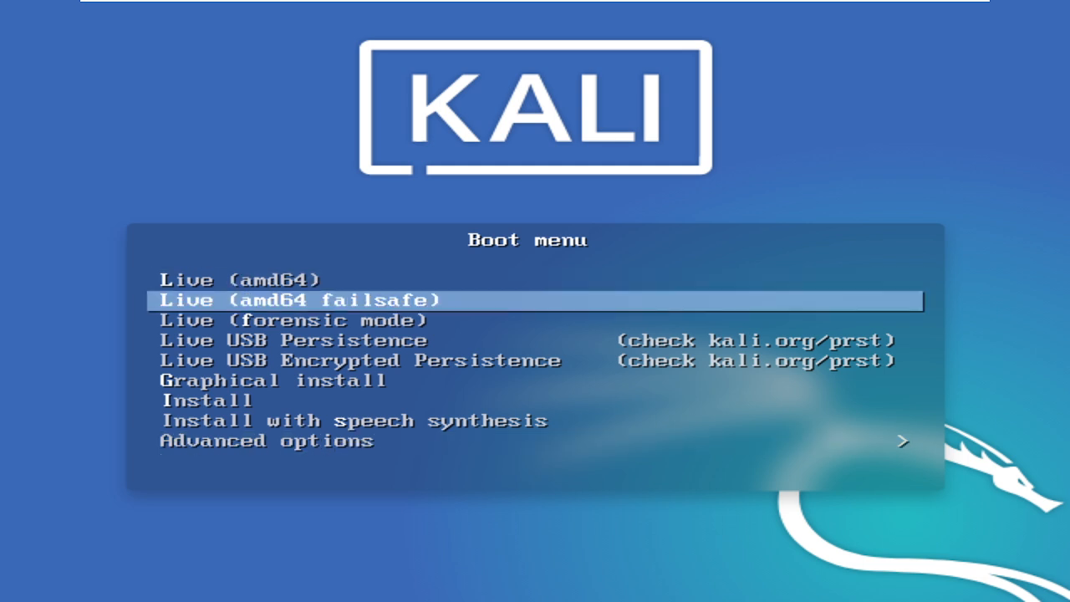
key("Down")
key("Down")
key("Down")
key("Down")
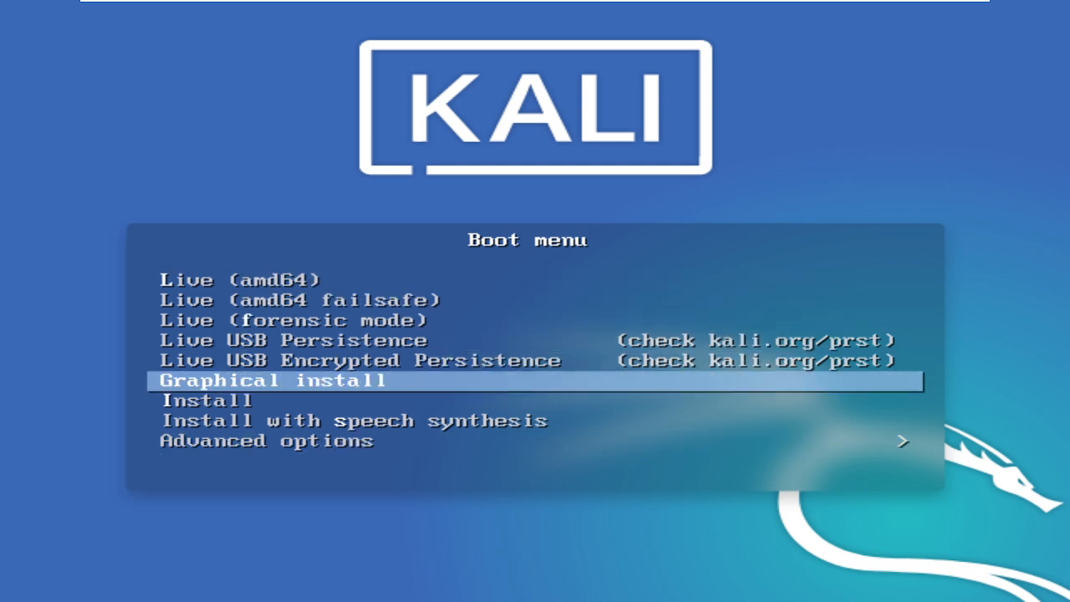
key("Down")
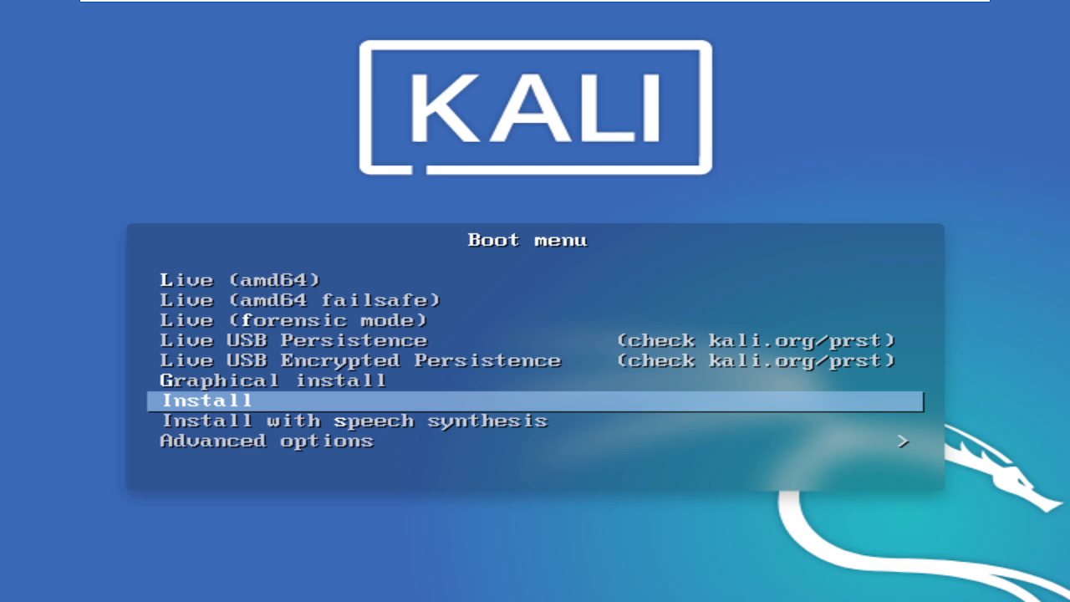
key("Up")
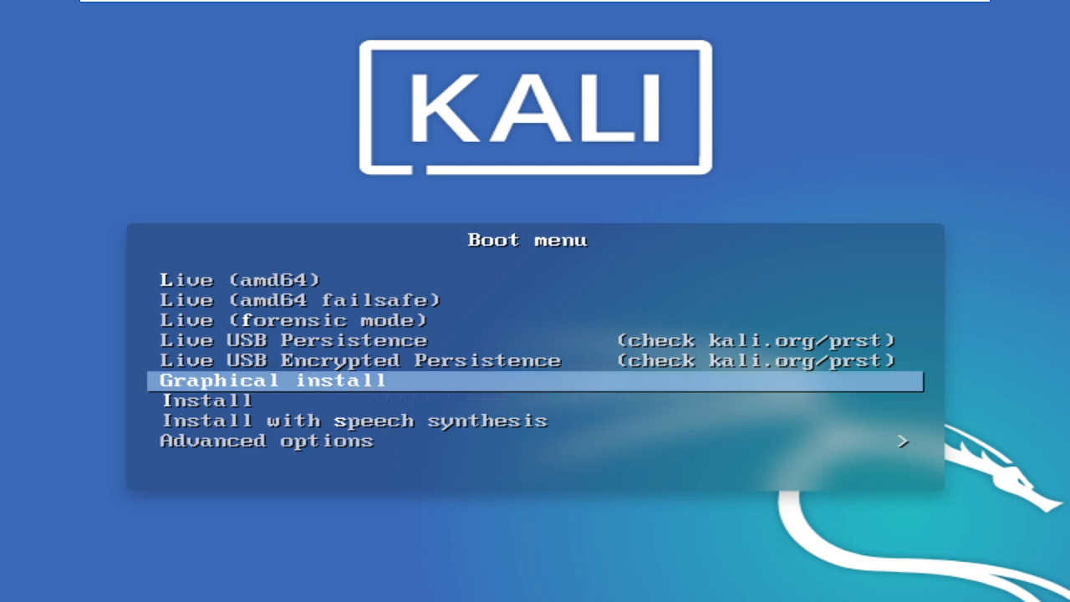
key("Down")
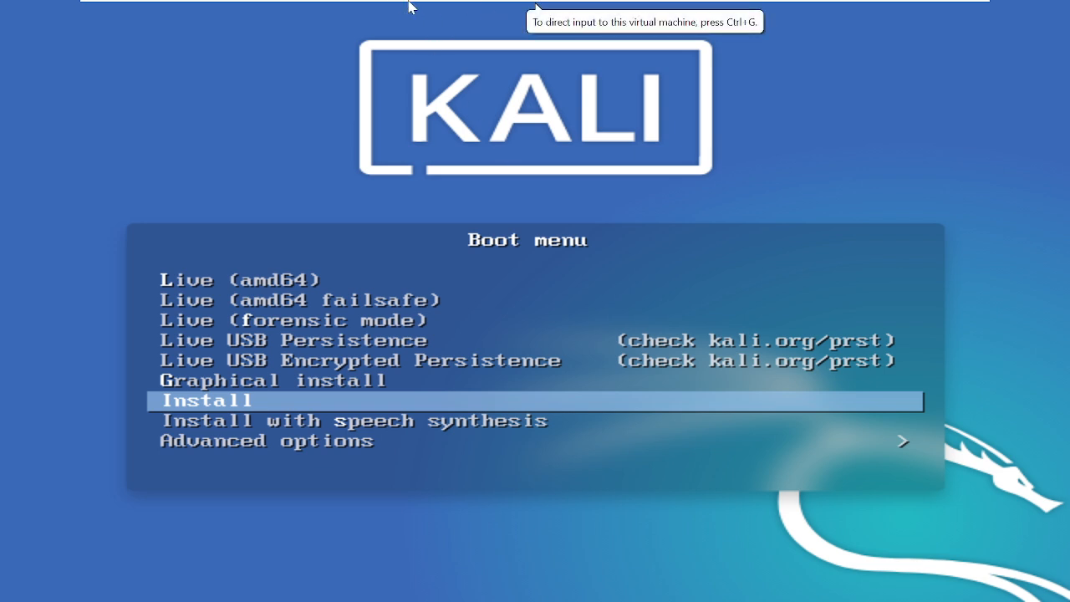
Exit full screen and shut down the Kali machine's guest system, confirming the shutdown
mouse_move(414, 7)
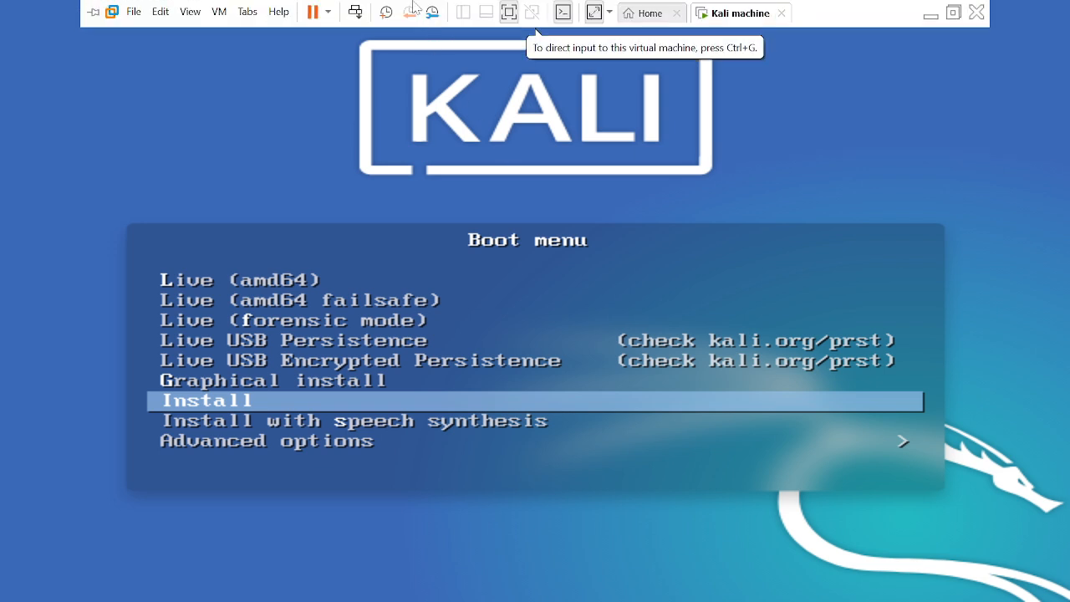
left_click(509, 13)
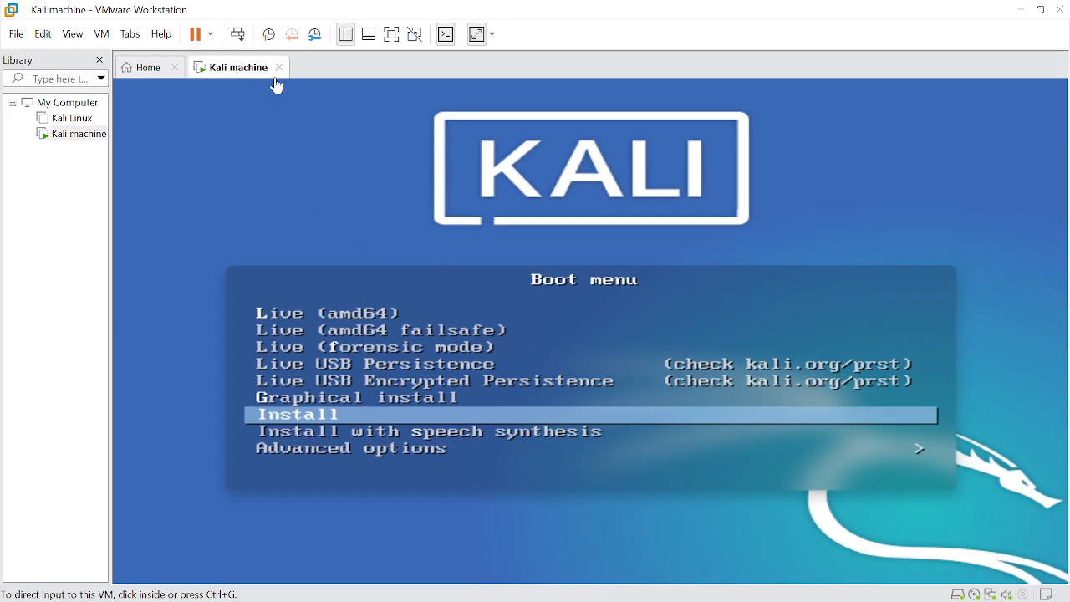
left_click(212, 35)
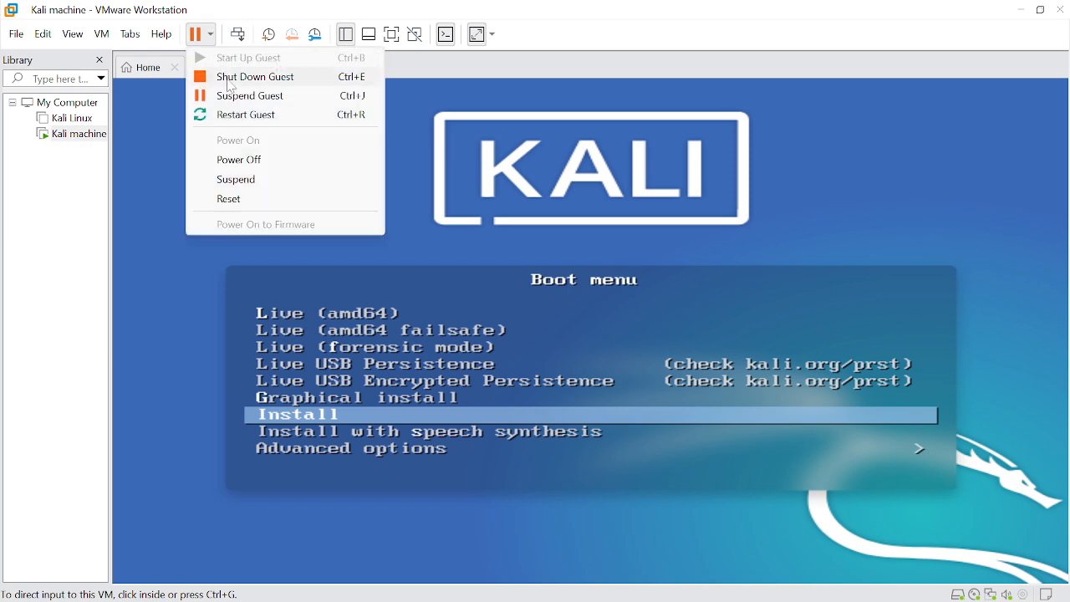
left_click(279, 83)
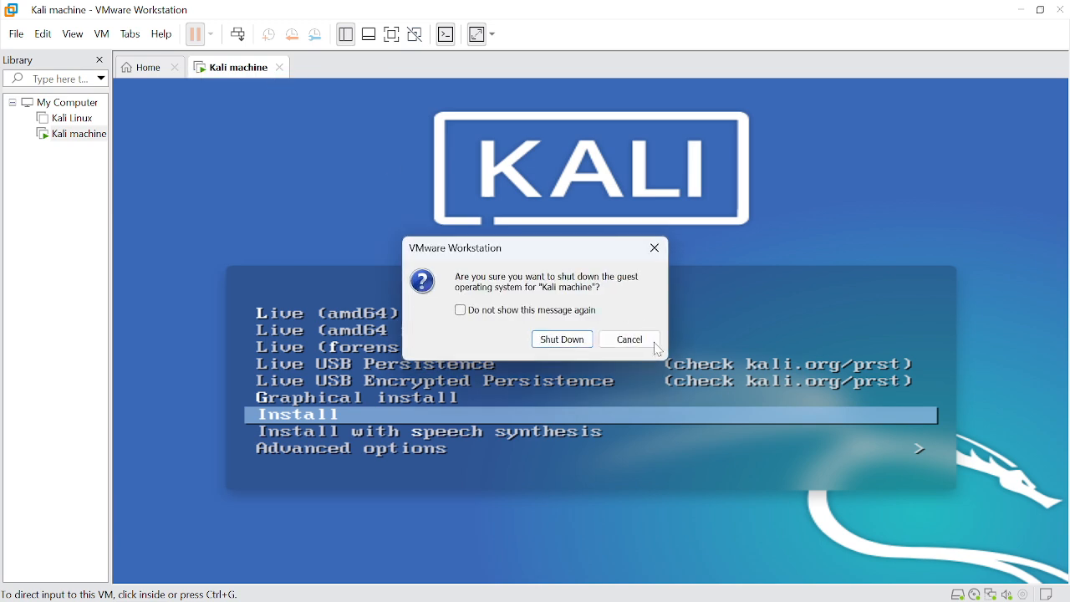
left_click(562, 347)
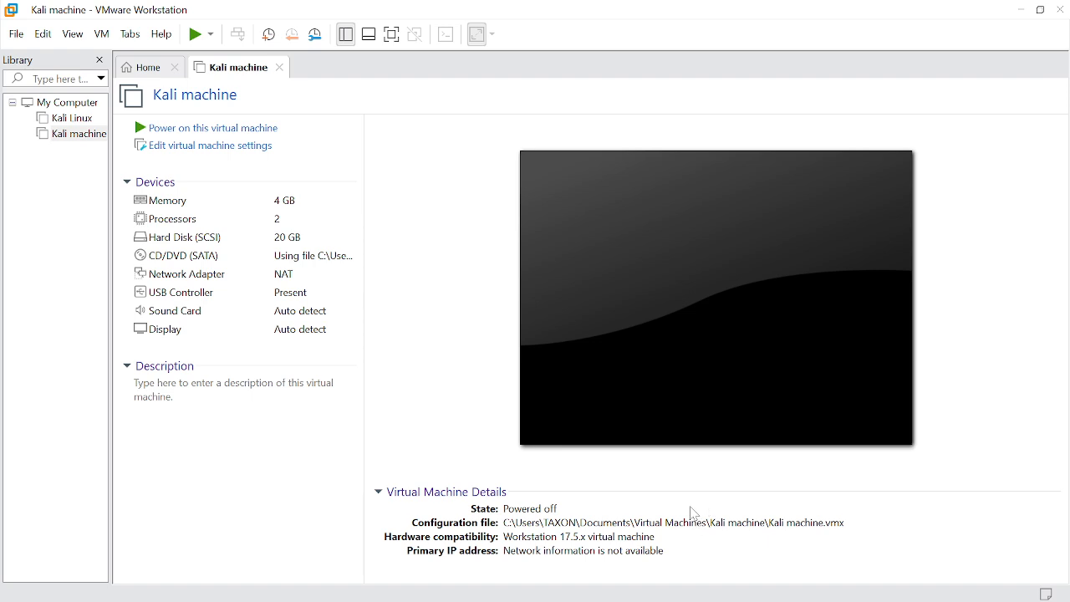
mouse_move(710, 580)
mouse_move(793, 597)
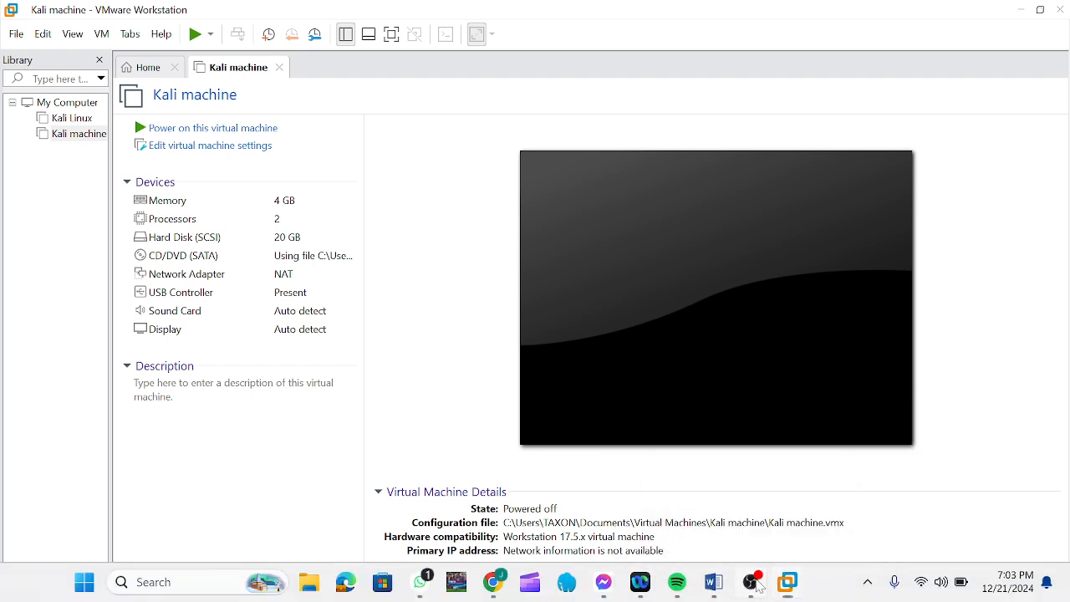